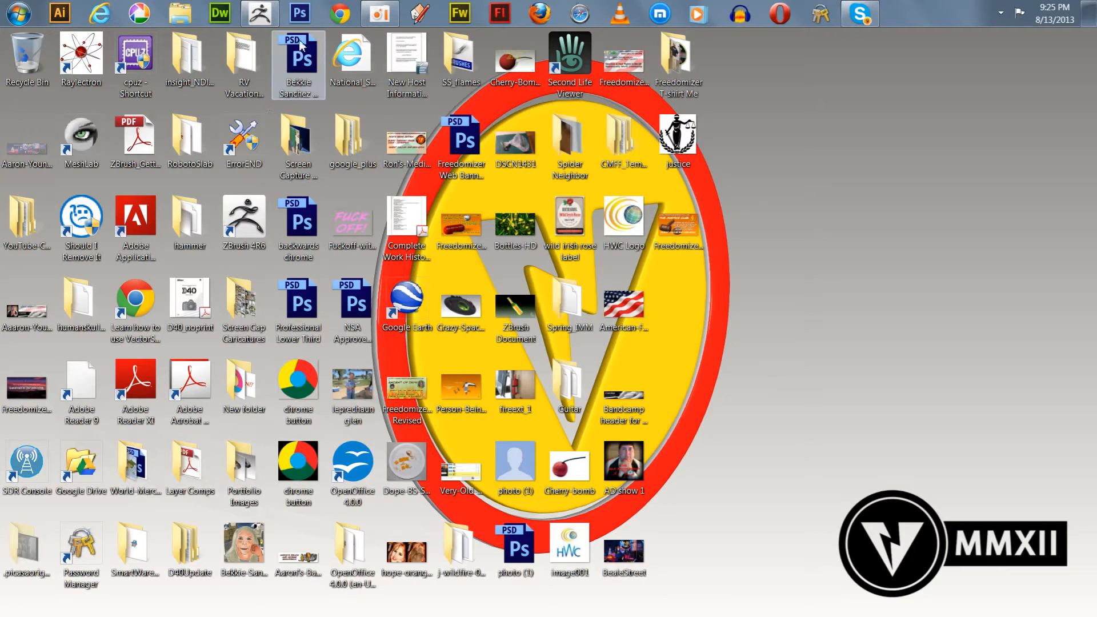
- Search Google Images in Chrome for "cherry bomb firework", preview the pink cherry bomb on wood as reference, and close the browser
click(340, 14)
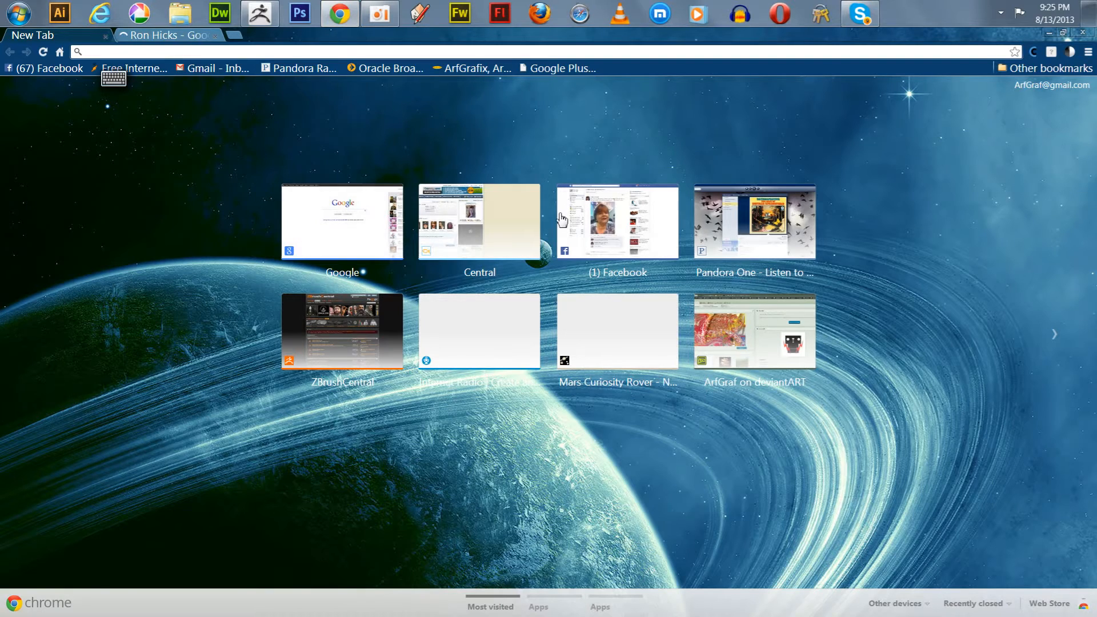
click(346, 206)
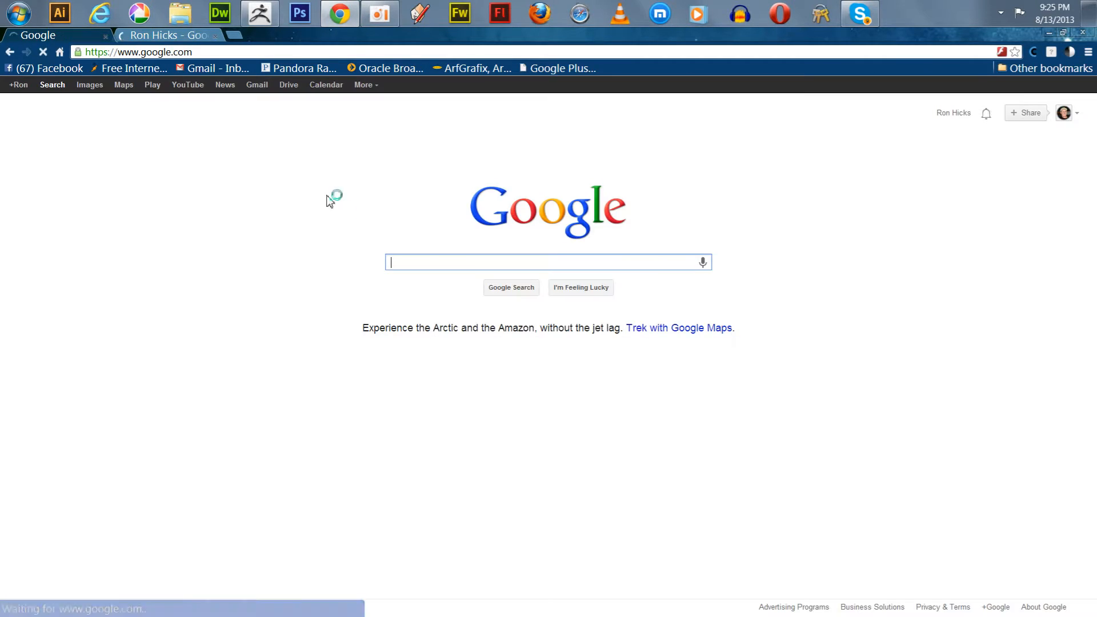
click(88, 86)
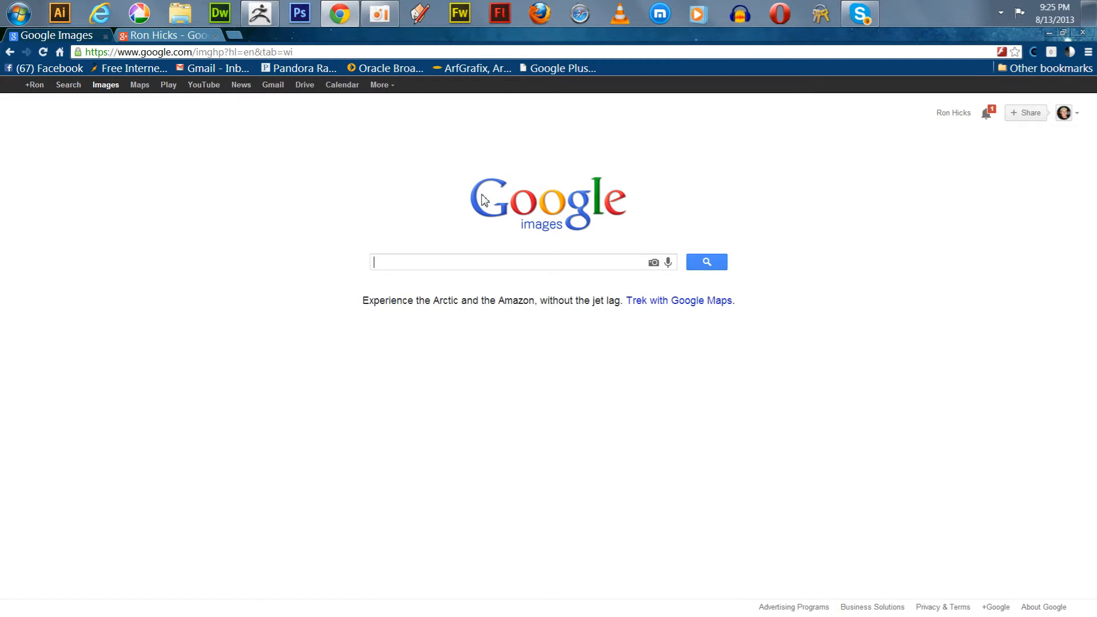
text(cherr)
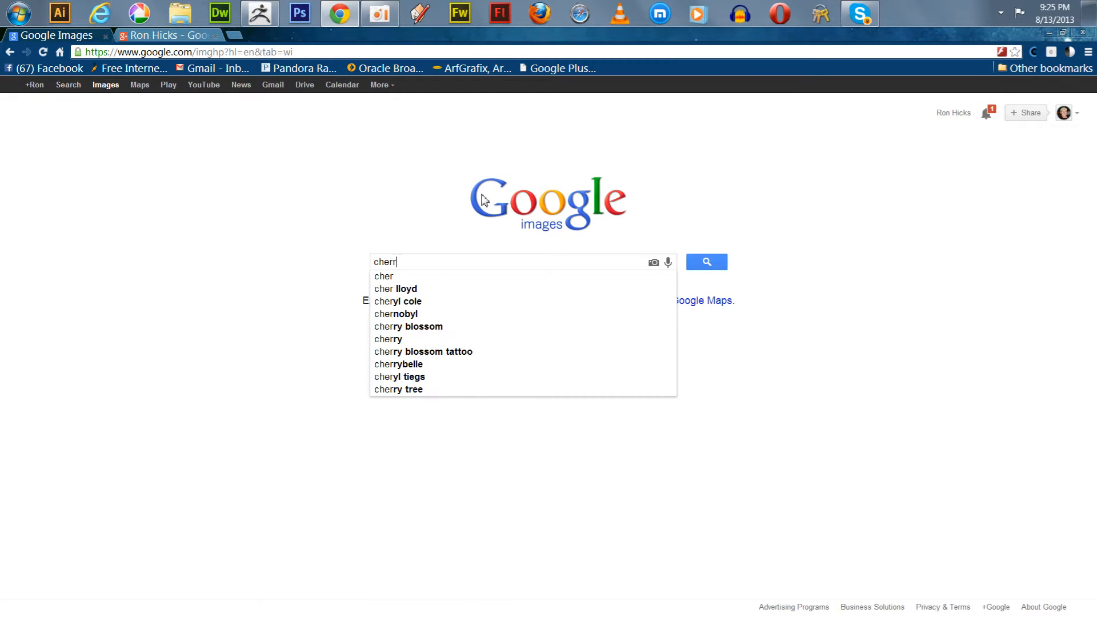
text(ry bomb)
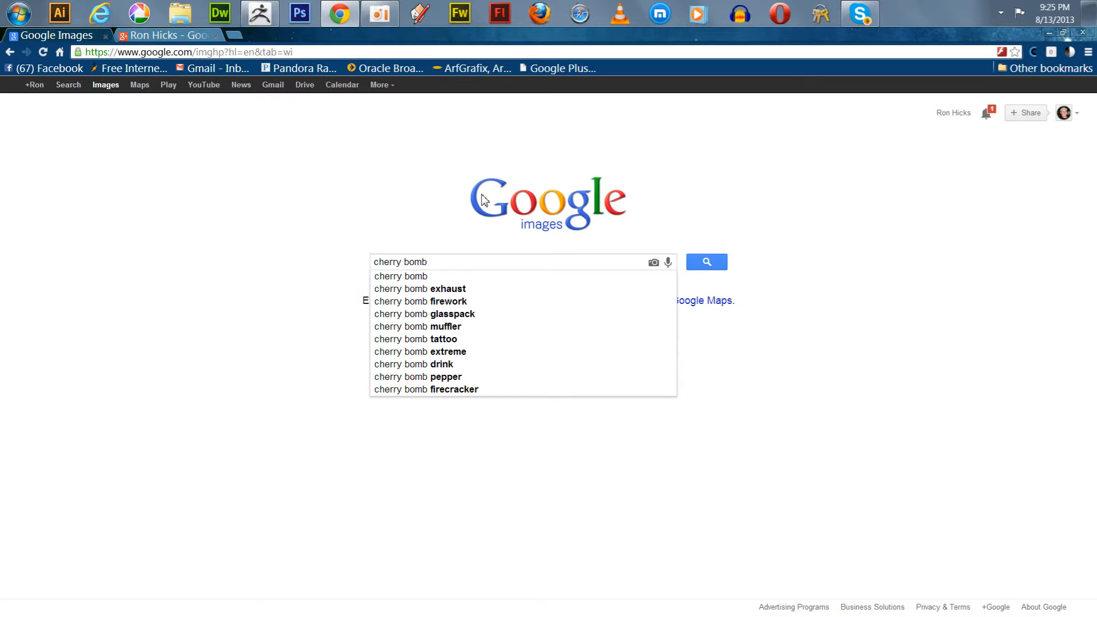
click(422, 302)
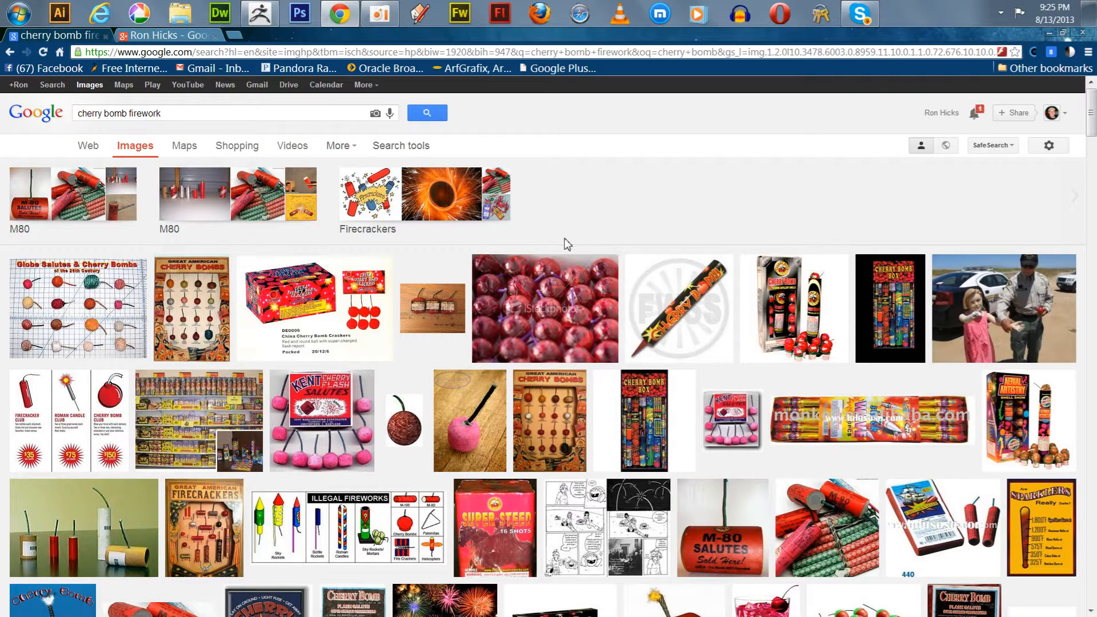
click(467, 426)
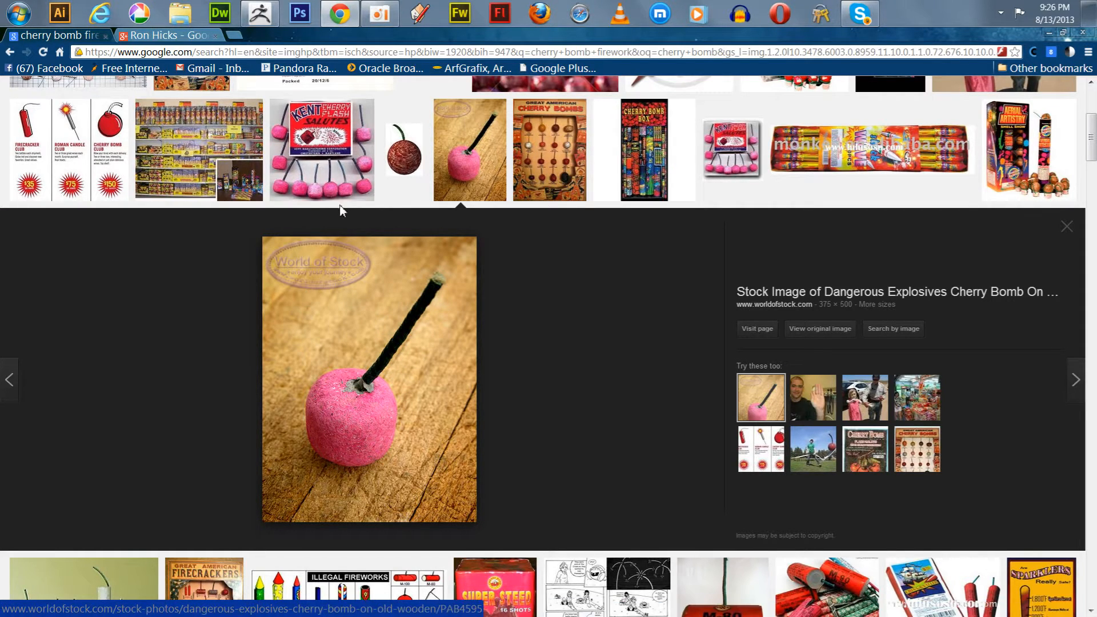
click(1083, 35)
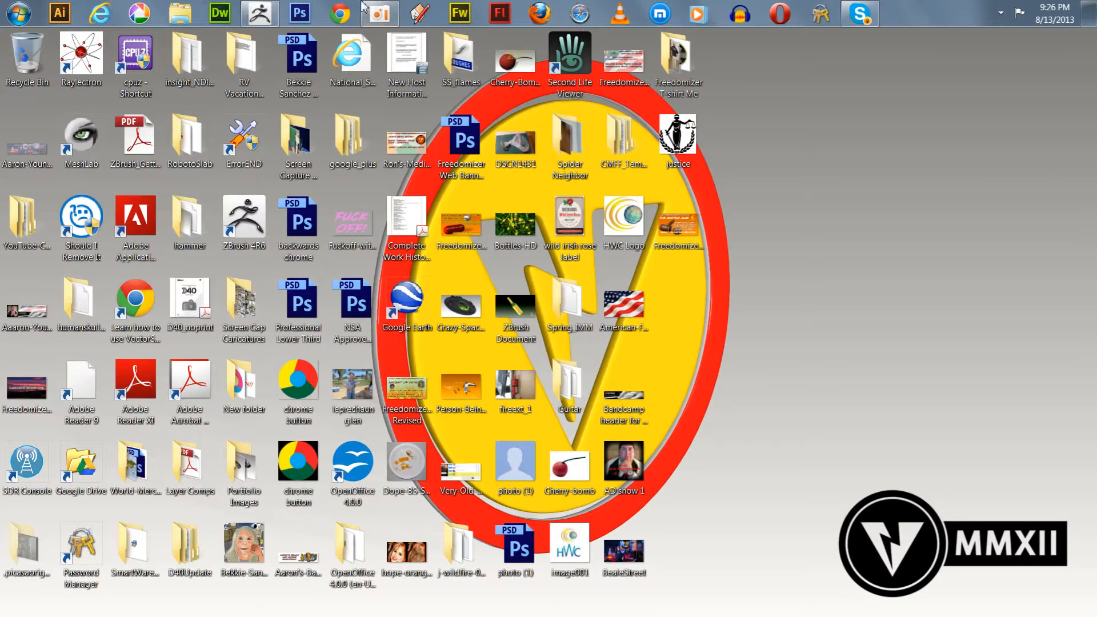
- Switch to ZBrush, place a Sphere3D in the middle of the canvas, and enter Edit mode
click(259, 13)
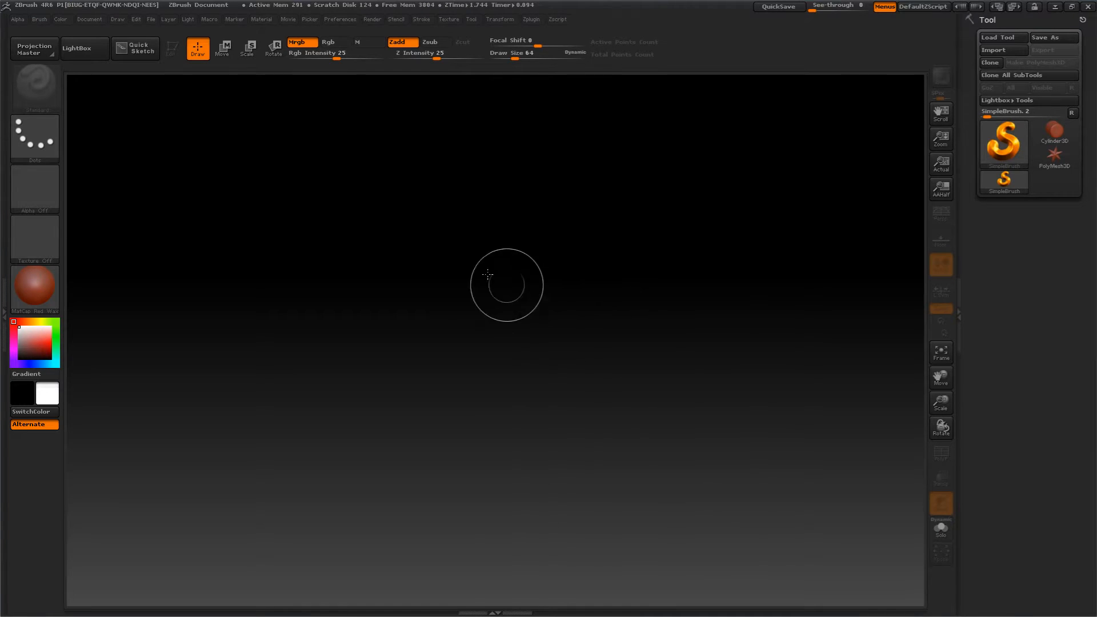
click(1005, 136)
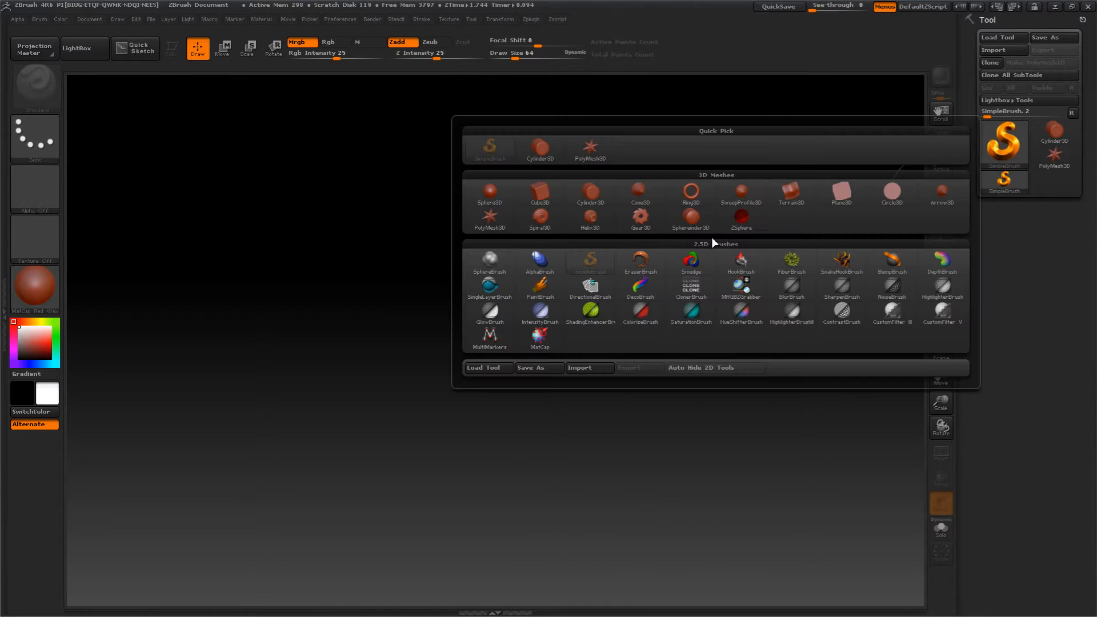
click(490, 190)
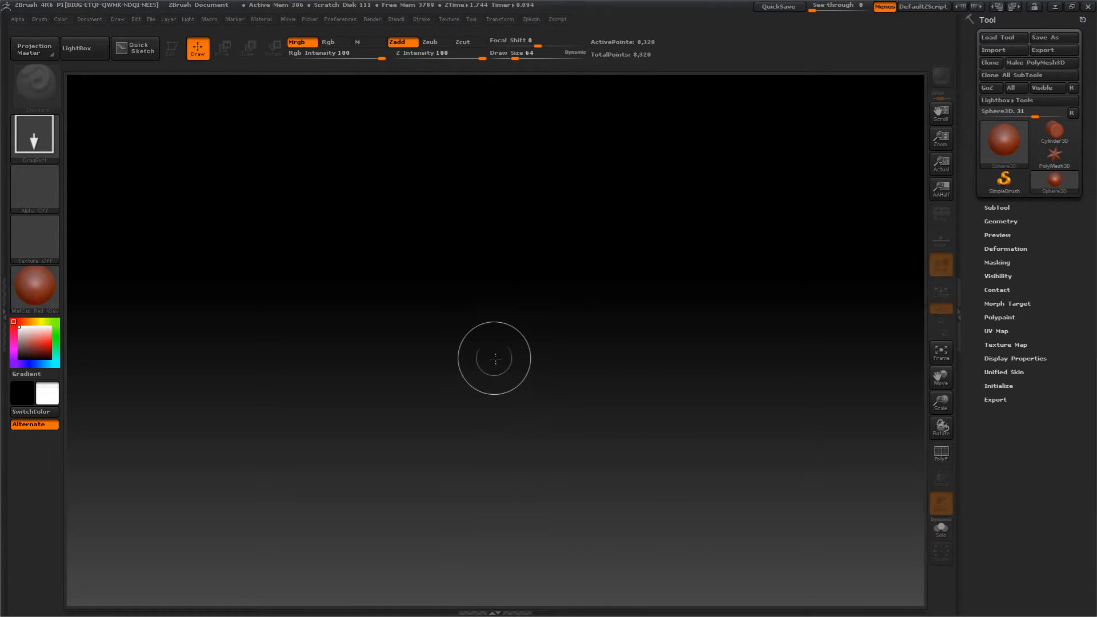
drag(493, 358, 608, 486)
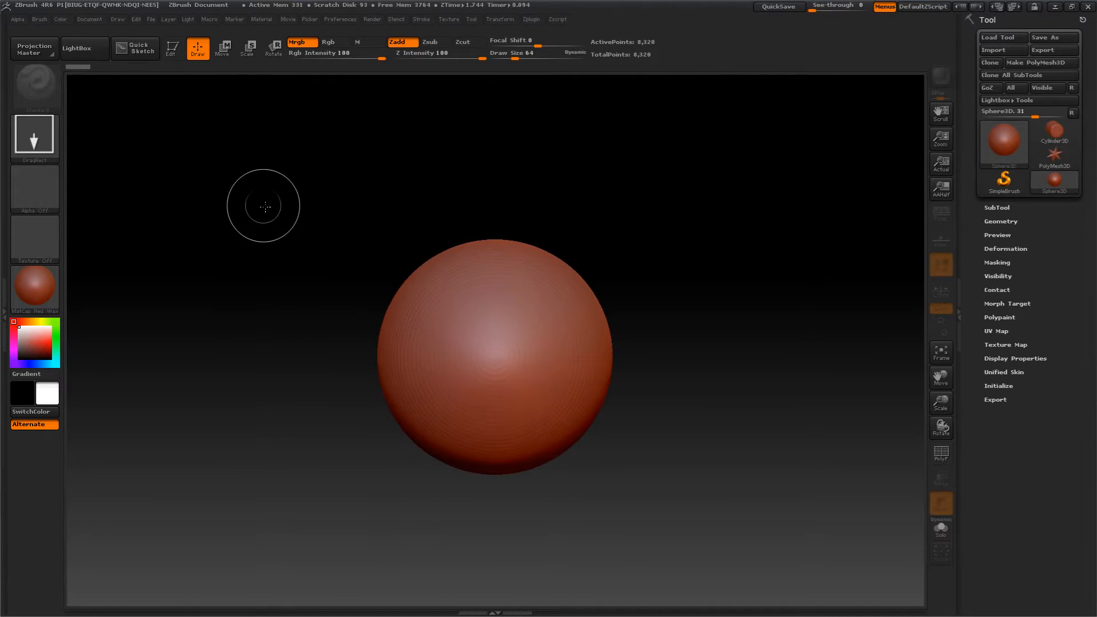
key(t)
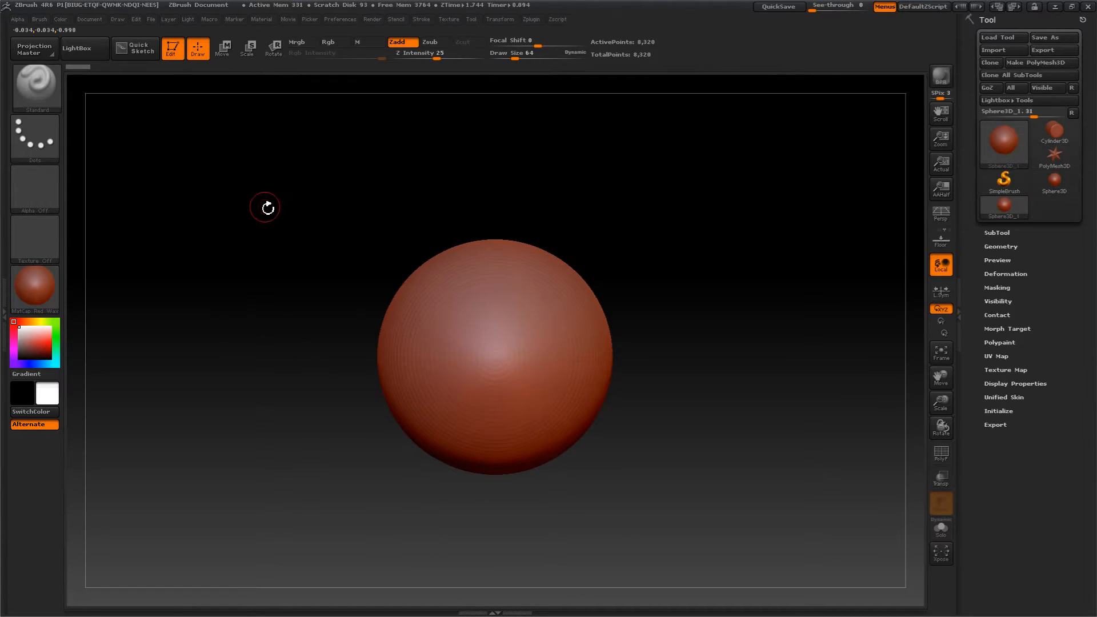
- Turn on the floor grid and set its grid size to about 12.65
click(943, 244)
drag(771, 235, 715, 249)
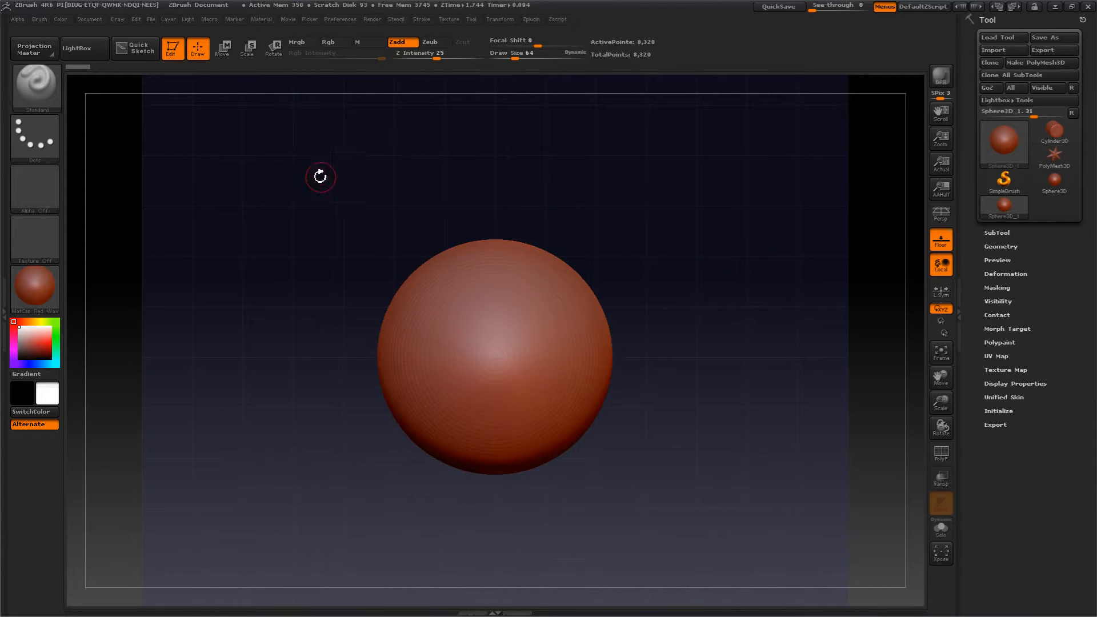
click(117, 20)
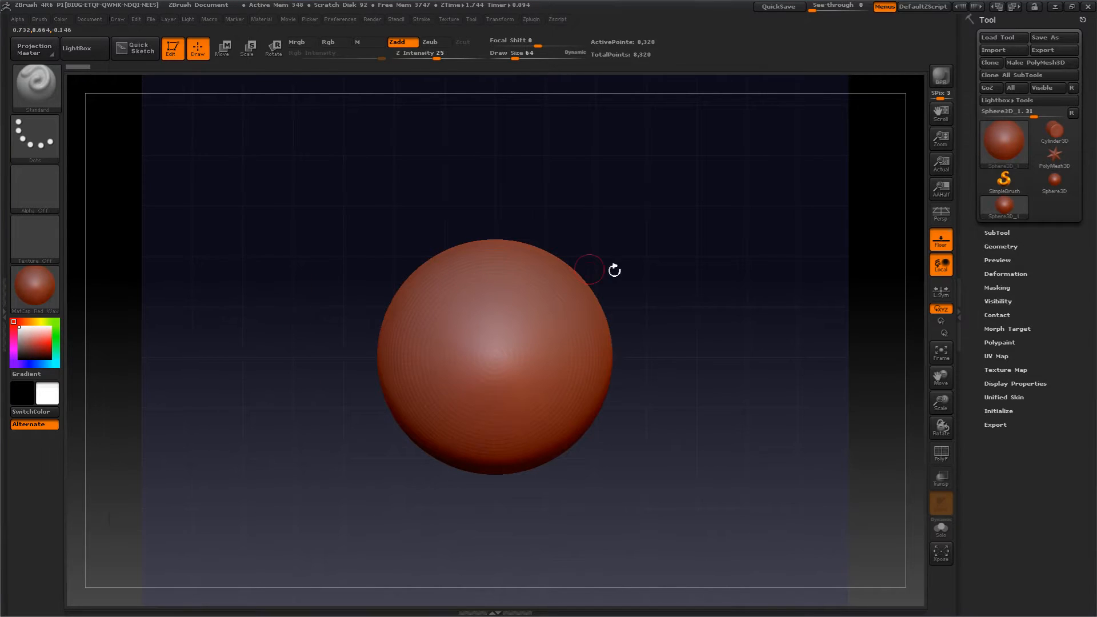
click(117, 19)
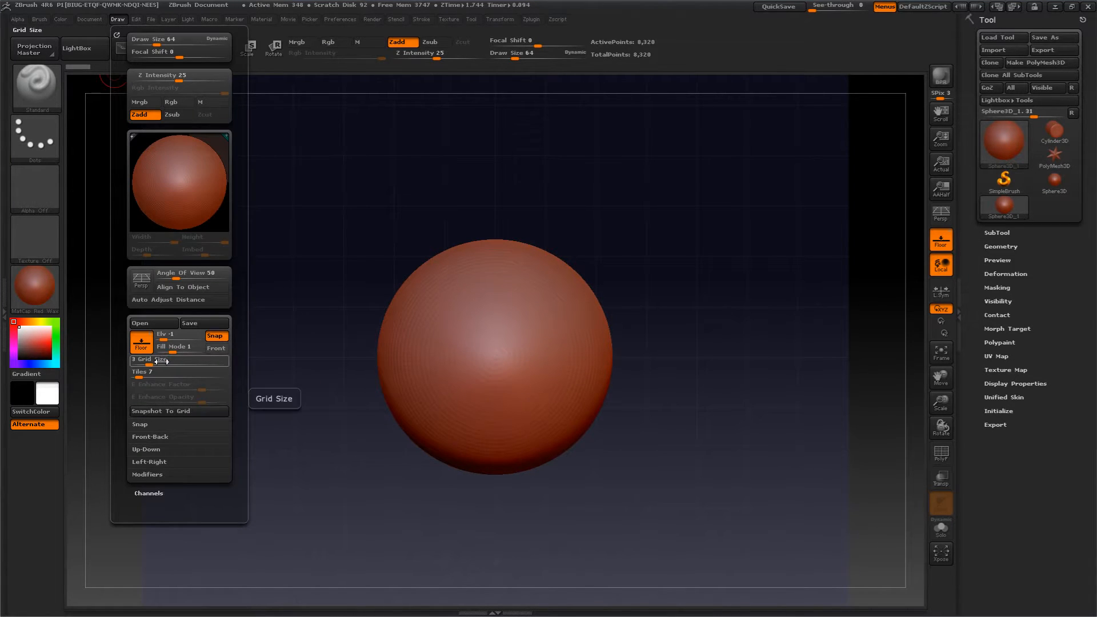
drag(161, 362, 165, 361)
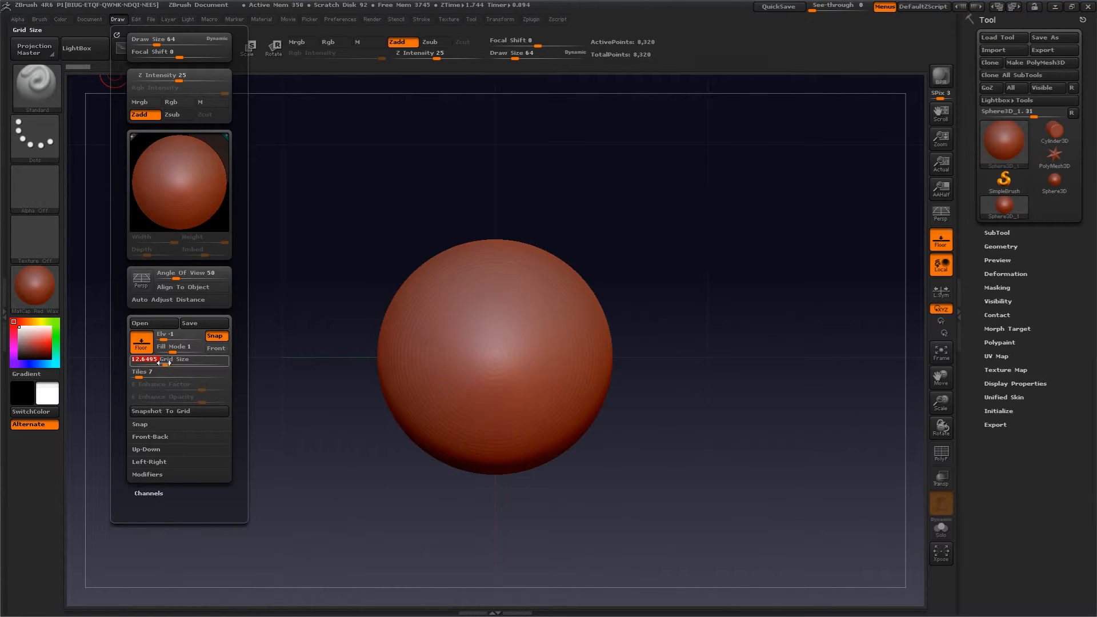
- Set the floor grid's frame opacity to about 0.59 and make the grid denser with smaller squares
click(144, 475)
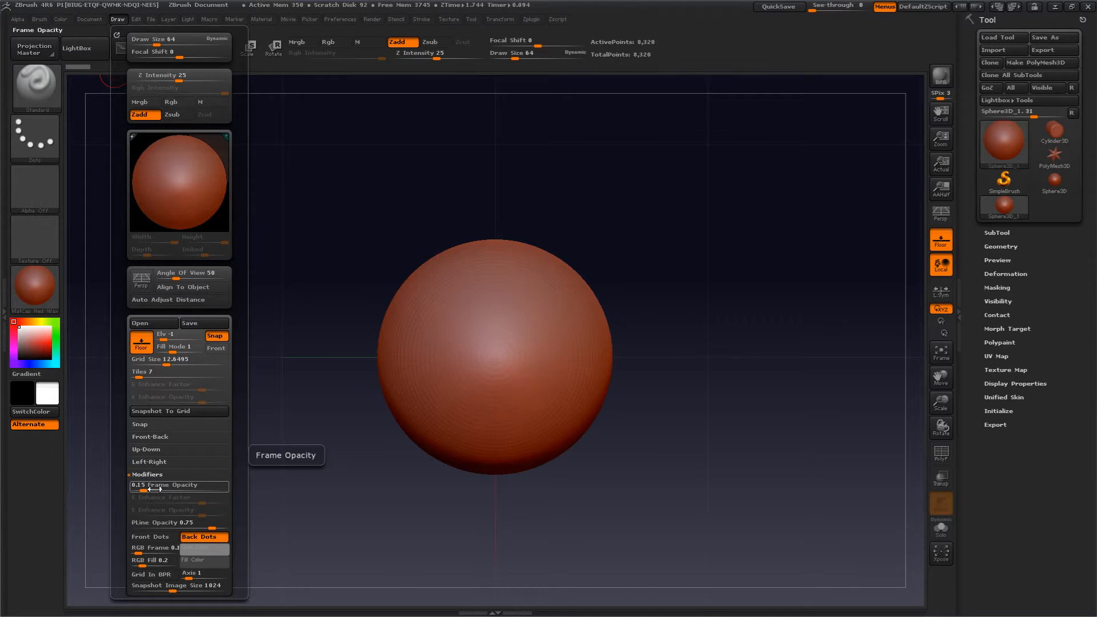
drag(151, 489, 165, 488)
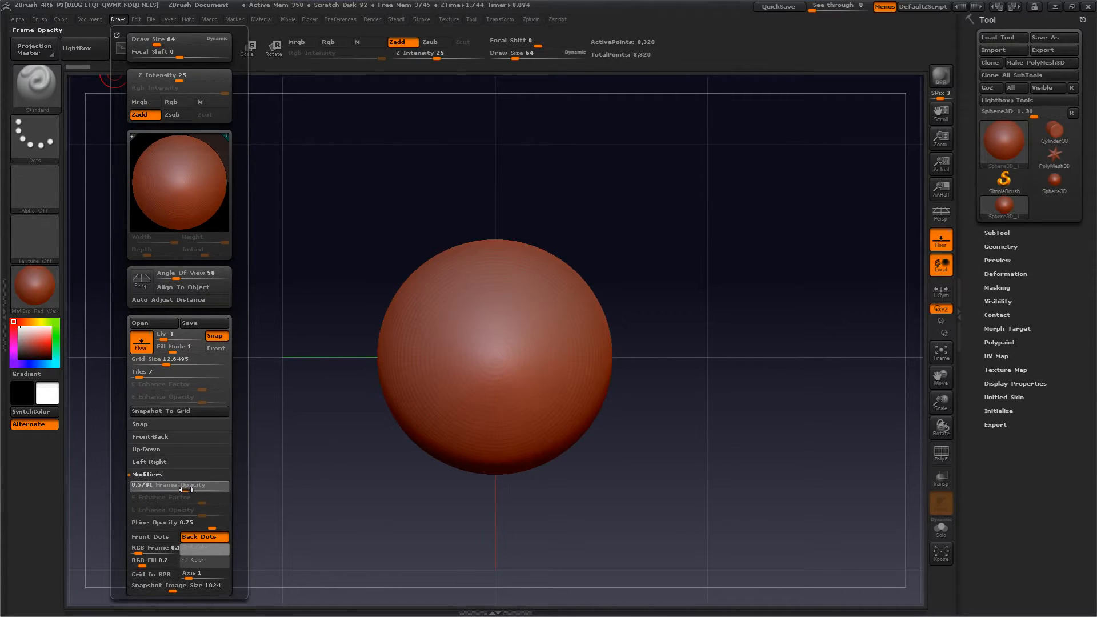
mouse_move(294, 282)
mouse_down()
mouse_move(324, 324)
mouse_move(296, 289)
mouse_up()
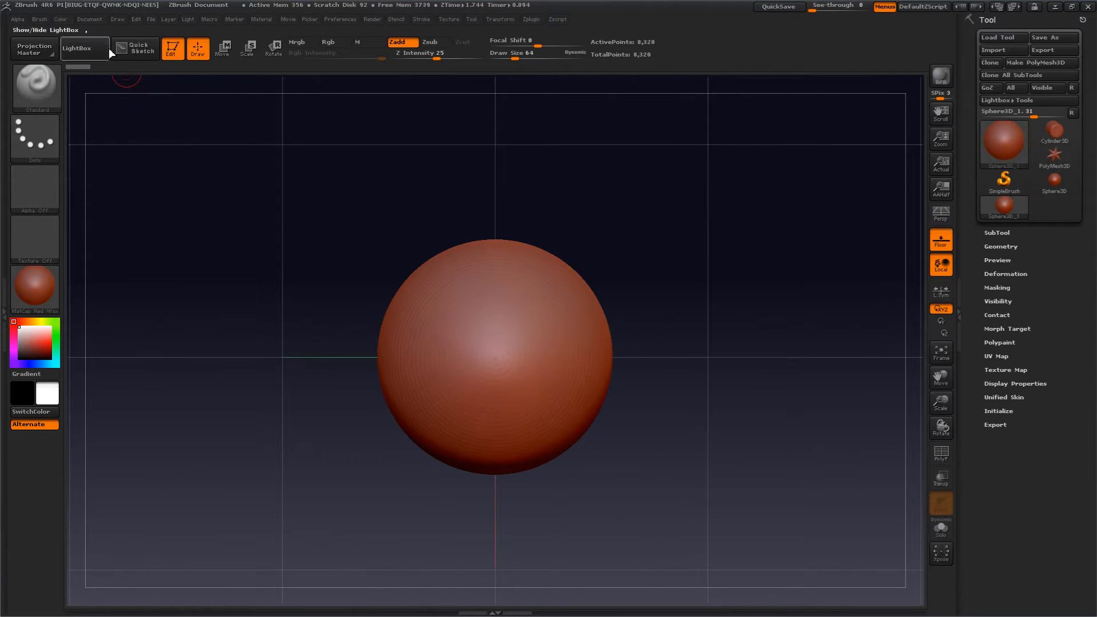
click(117, 19)
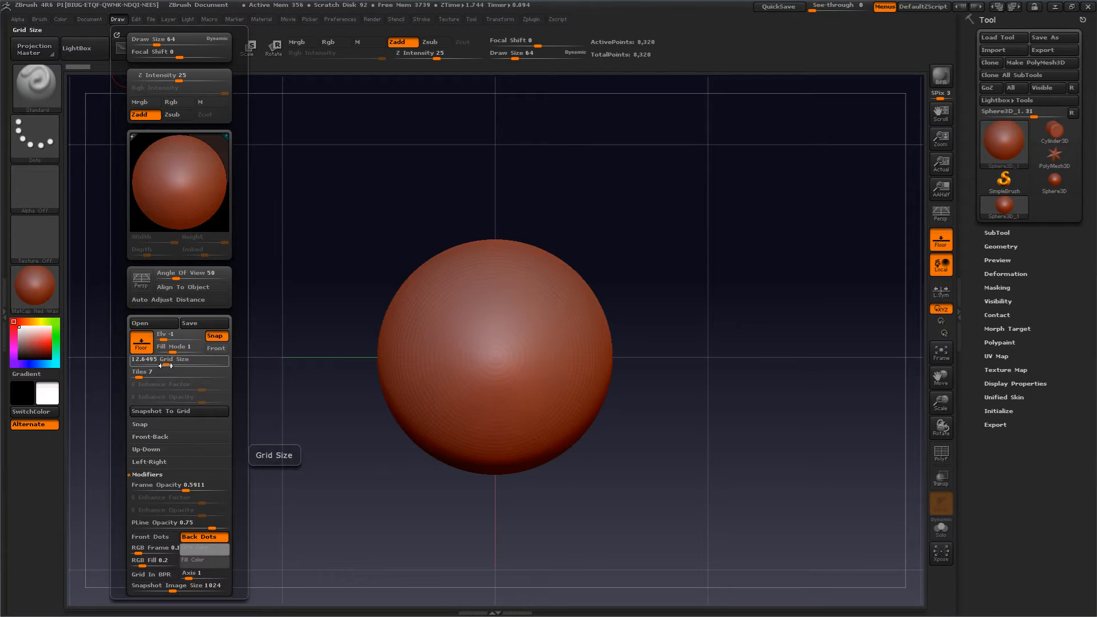
drag(168, 363, 225, 375)
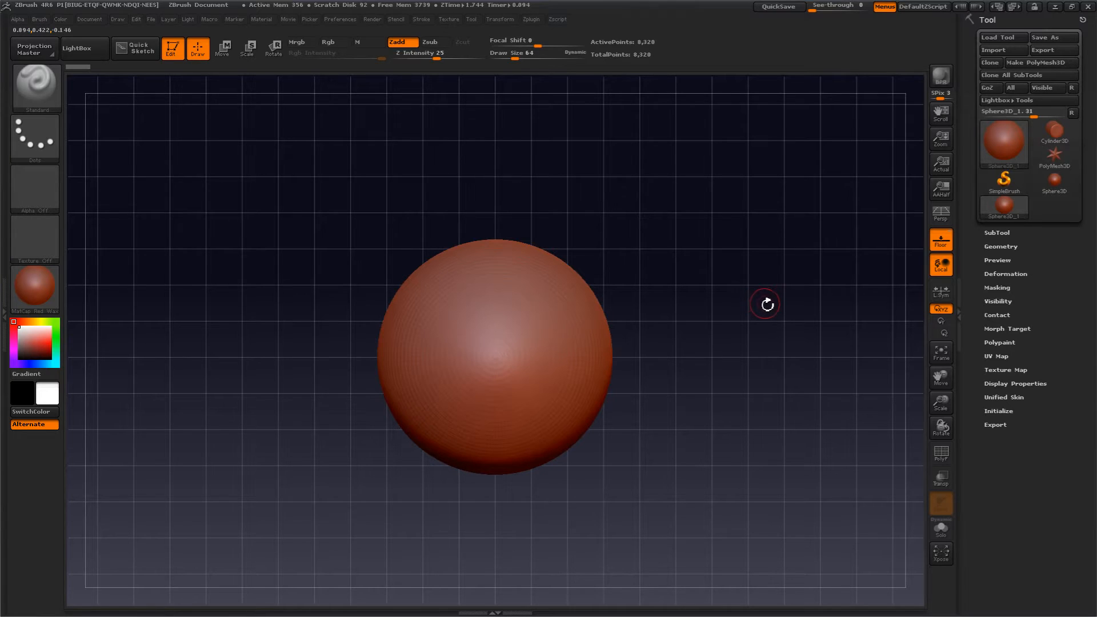
- Set the sphere's HDivide to 441 and VDivide to 323, and display its polyframe to check the topology
click(997, 411)
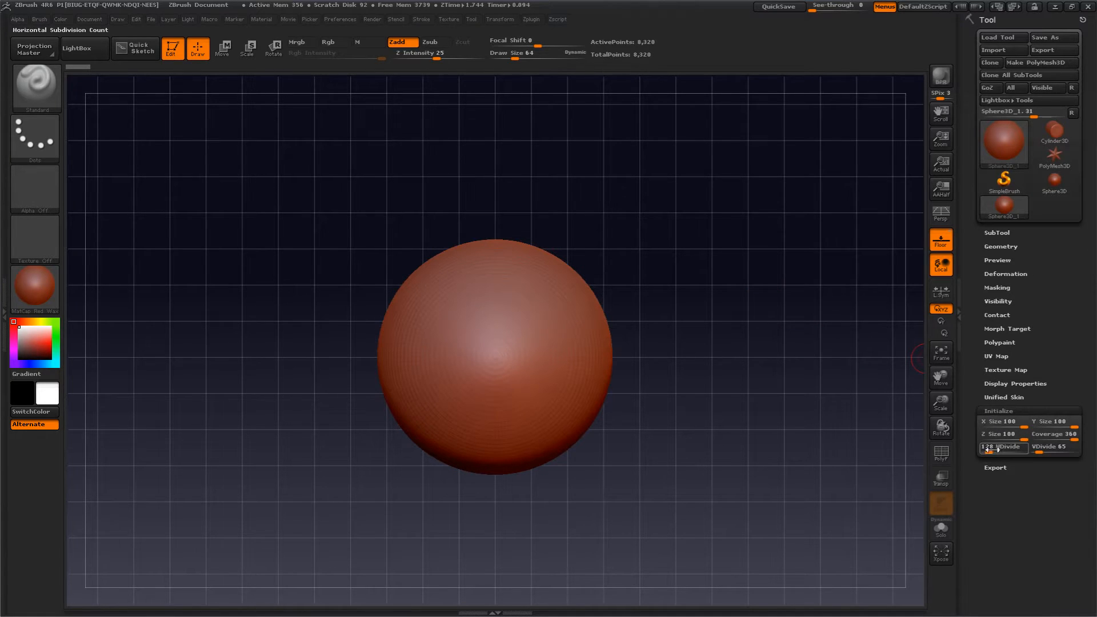
drag(986, 449, 1050, 451)
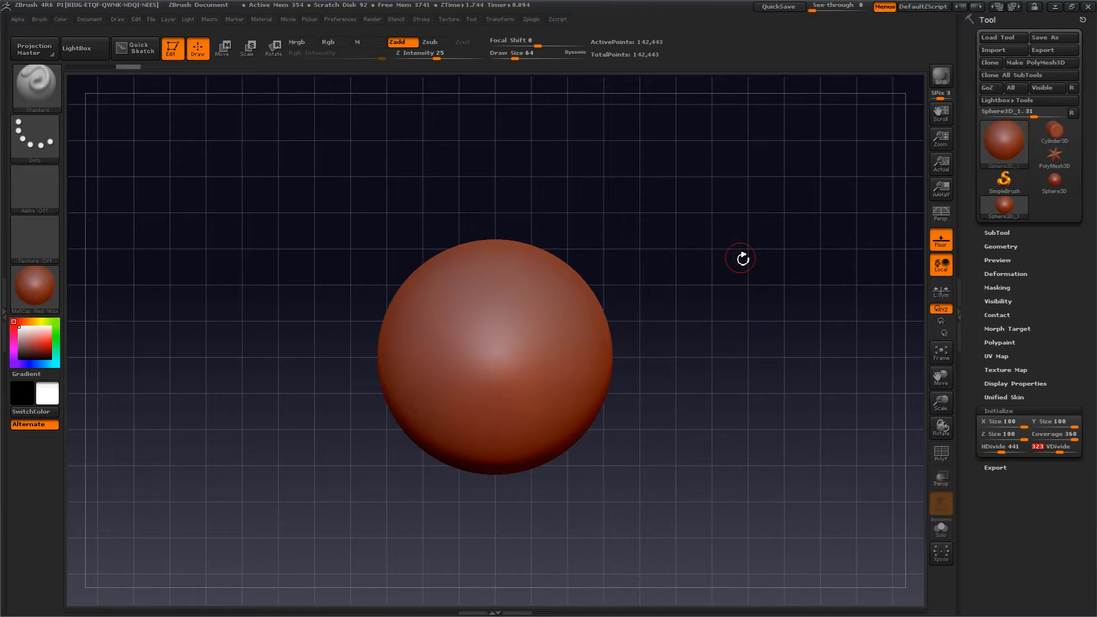
key(shift)
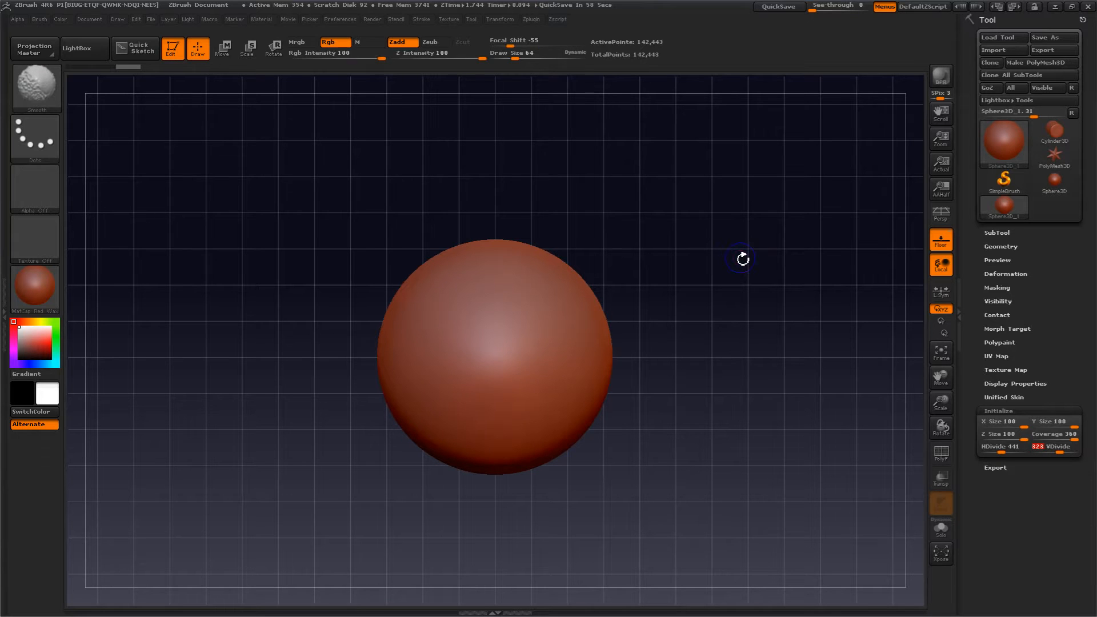
key(shift+f)
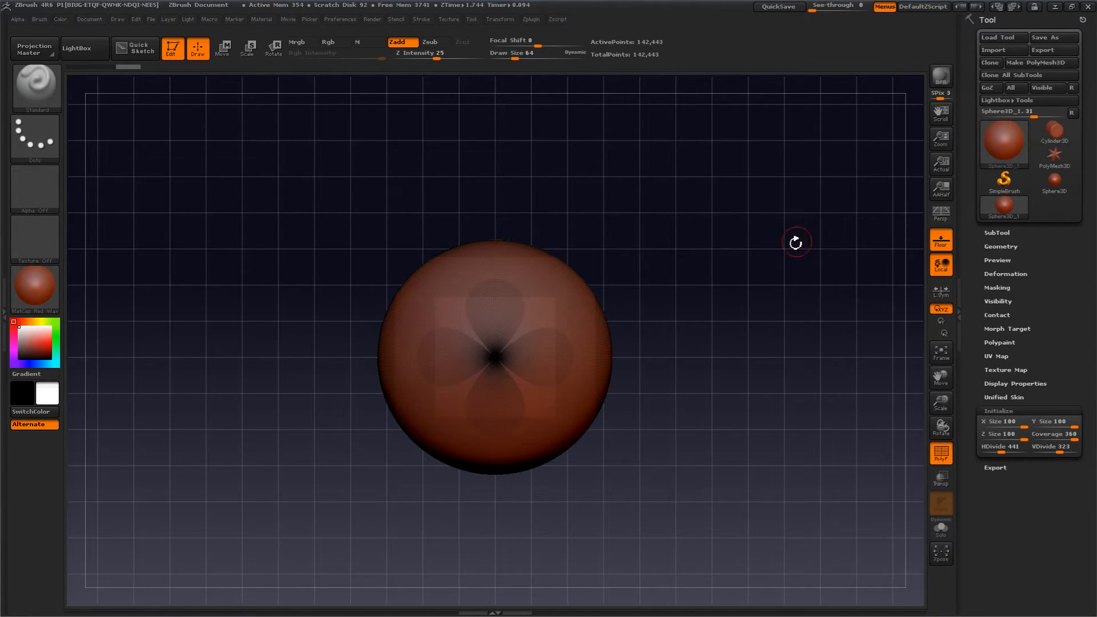
drag(796, 242, 745, 266)
- Convert the sphere to a PolyMesh3D and turn off the polyframe display
click(1024, 61)
drag(773, 218, 722, 259)
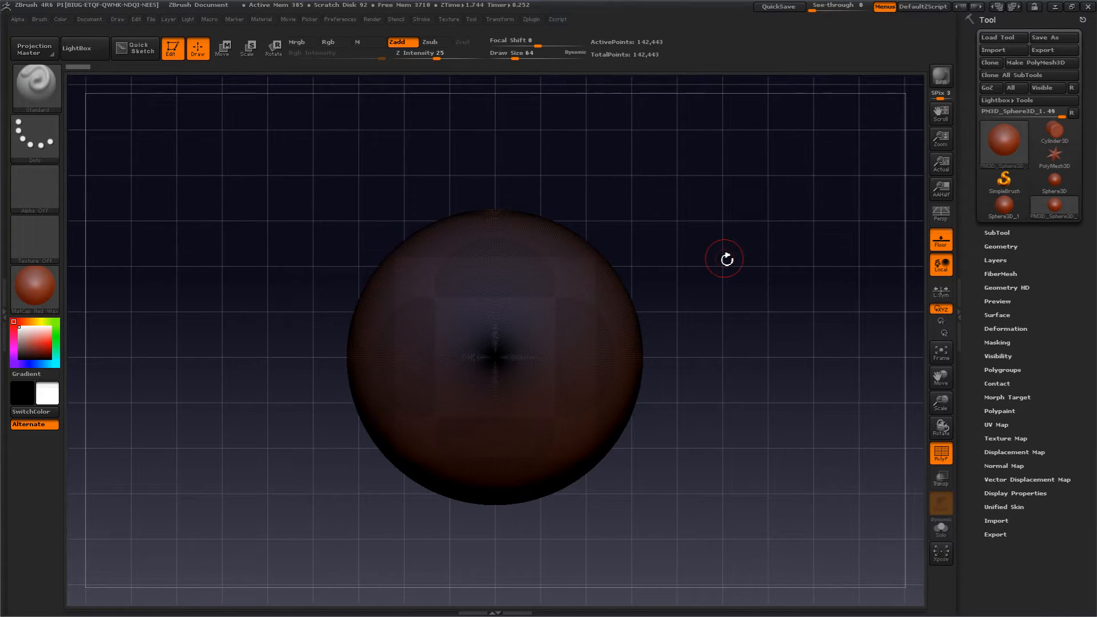
key(shift)
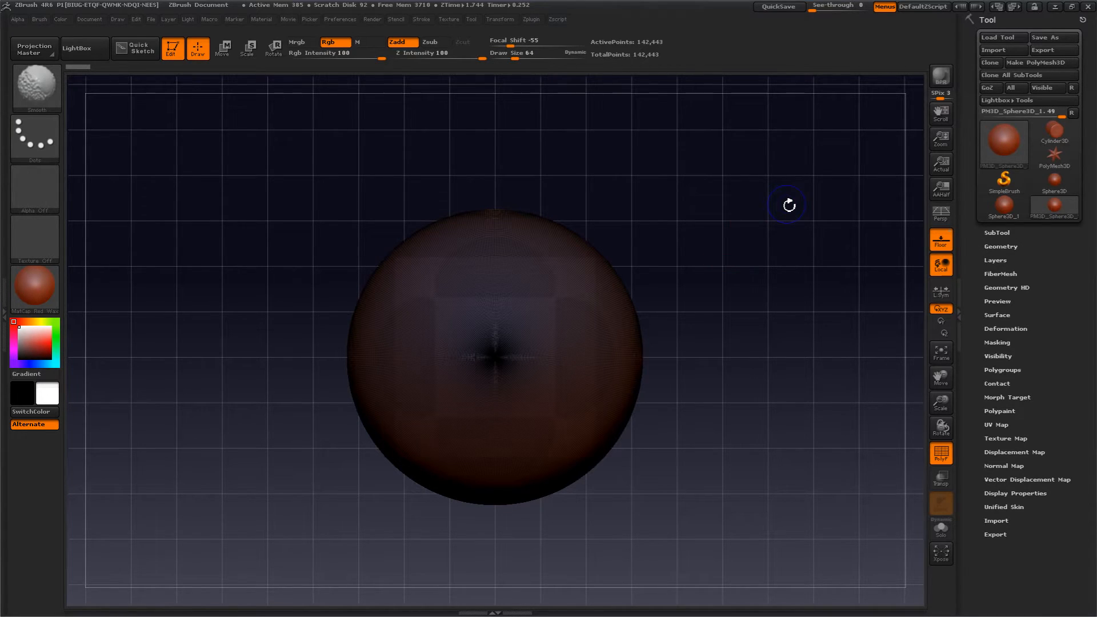
key(shift+f)
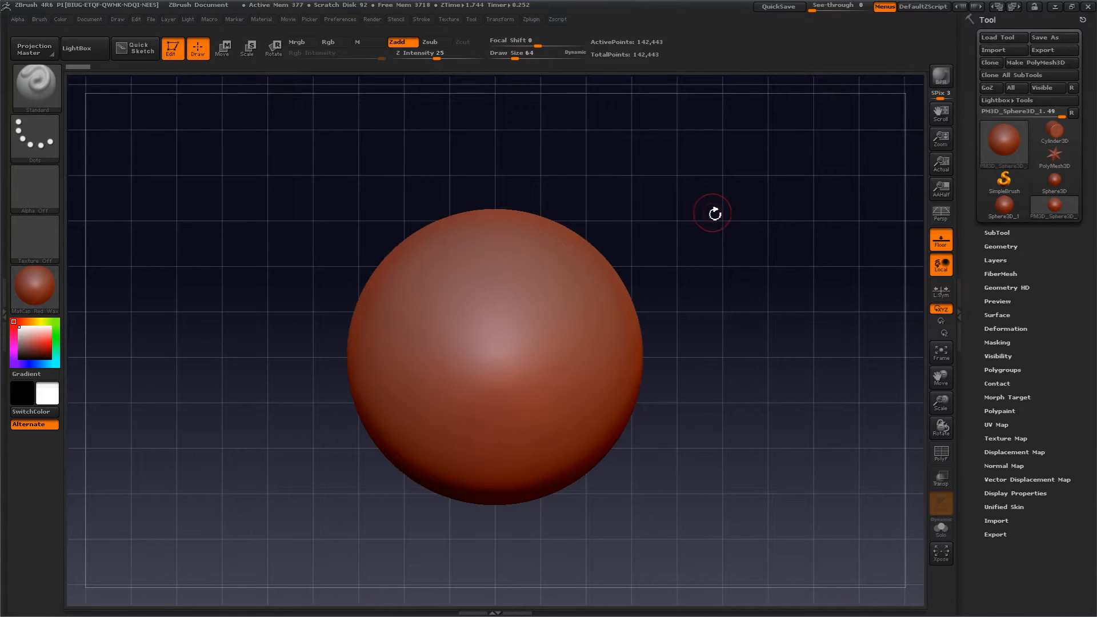
- Turn the polymesh sphere into a DynaMesh, keeping the default resolution
click(991, 246)
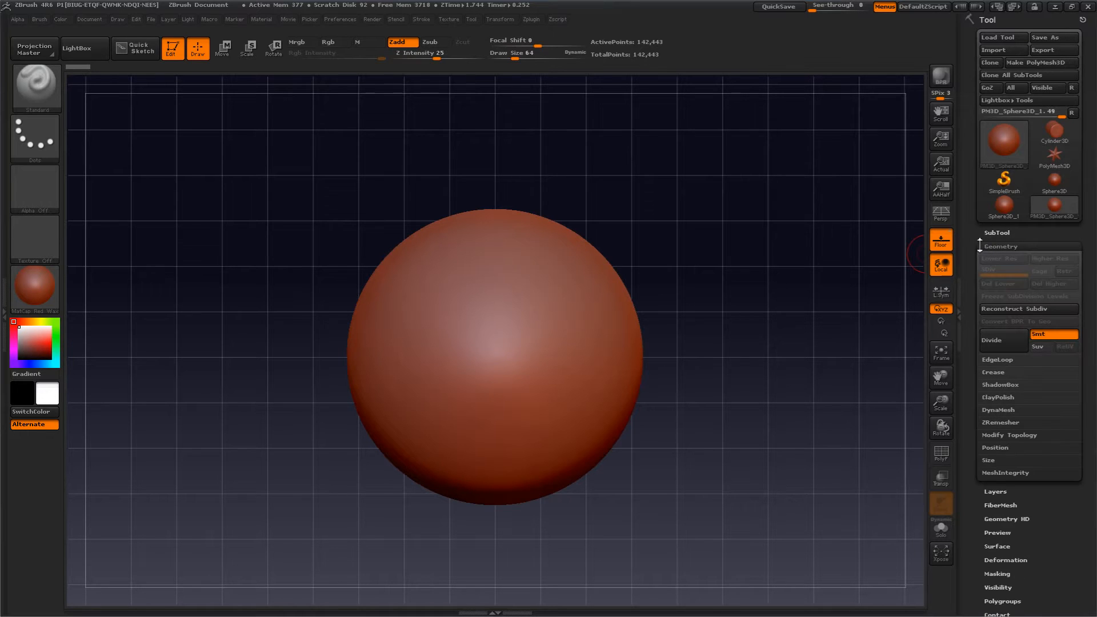
click(986, 410)
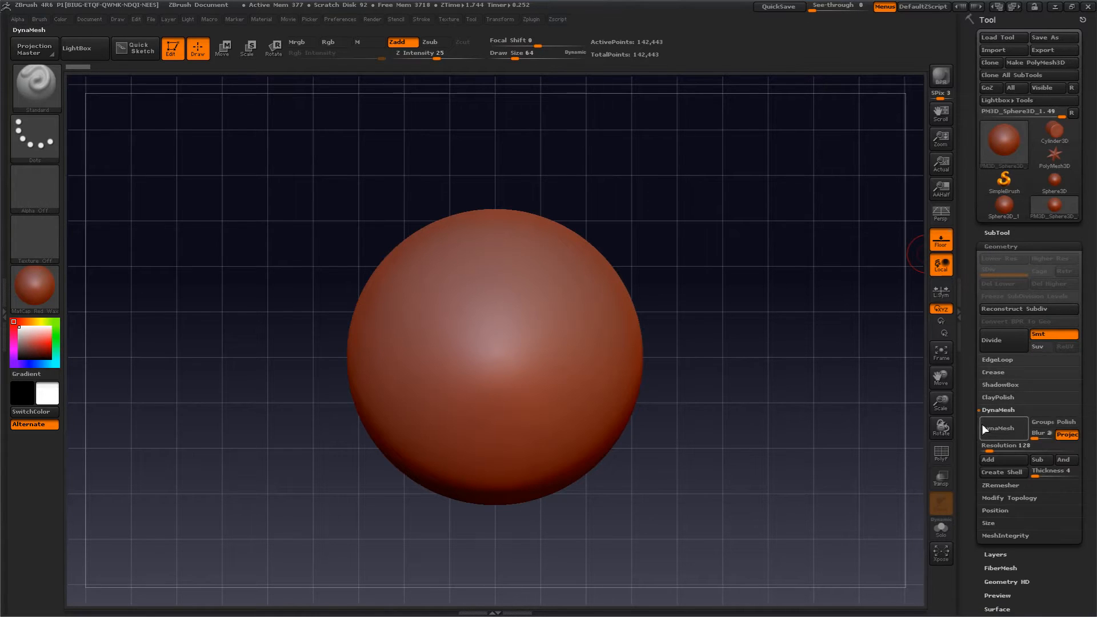
click(981, 426)
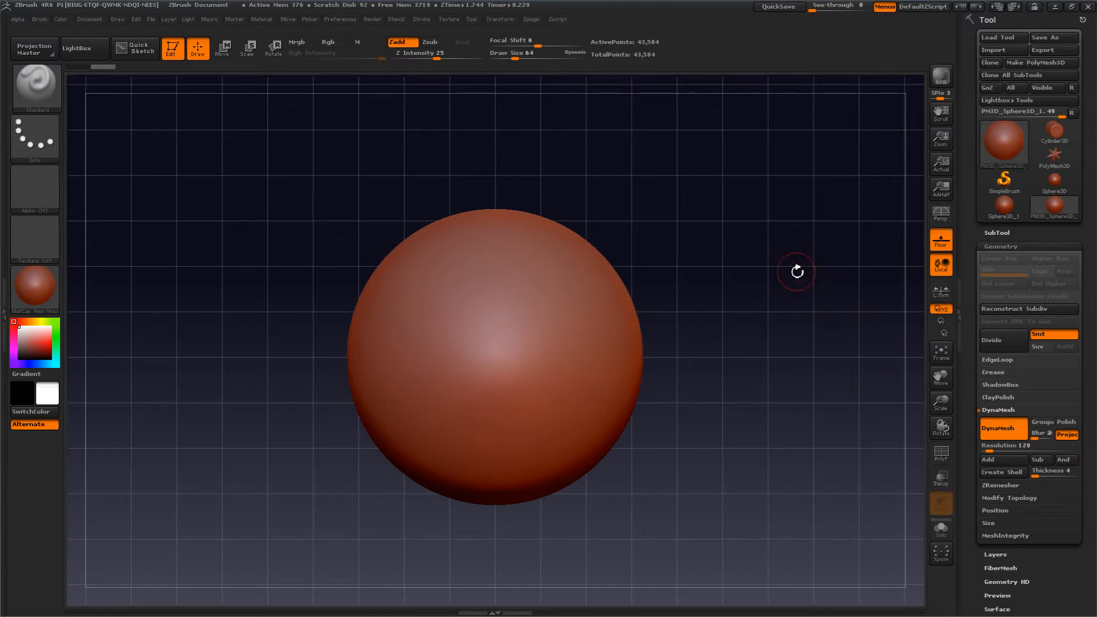
- Show the DynaMesh sphere's polyframe to examine its new topology, and hide the polyframe again
drag(796, 272, 798, 282)
key(shift+f)
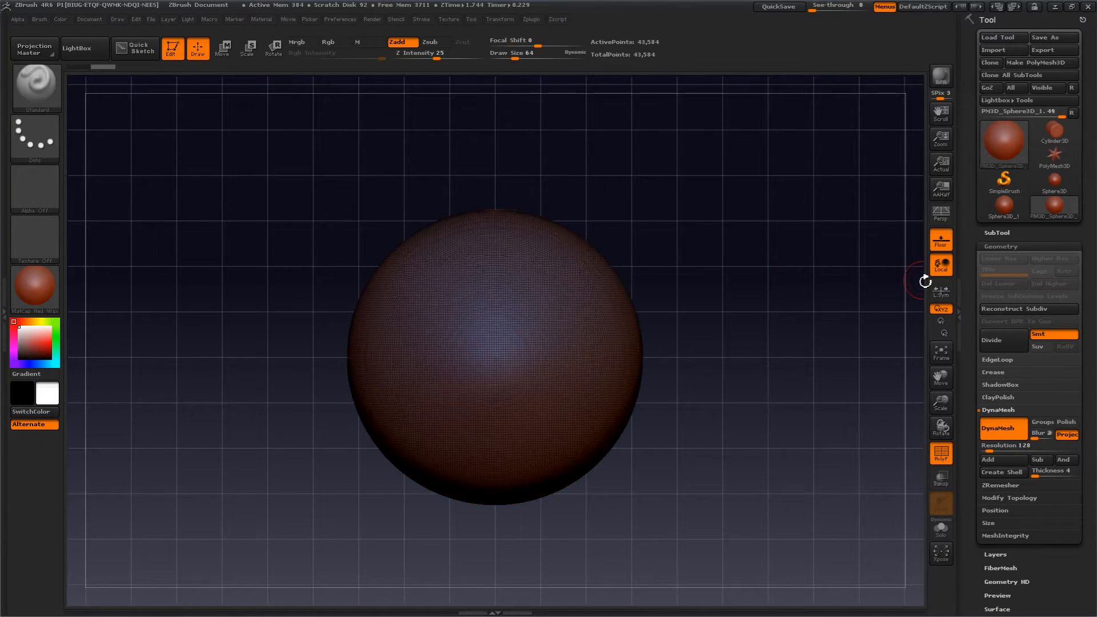
mouse_move(679, 219)
mouse_down()
mouse_move(707, 242)
mouse_move(687, 240)
mouse_move(724, 241)
mouse_move(660, 238)
mouse_move(670, 238)
mouse_up()
key(shift+f)
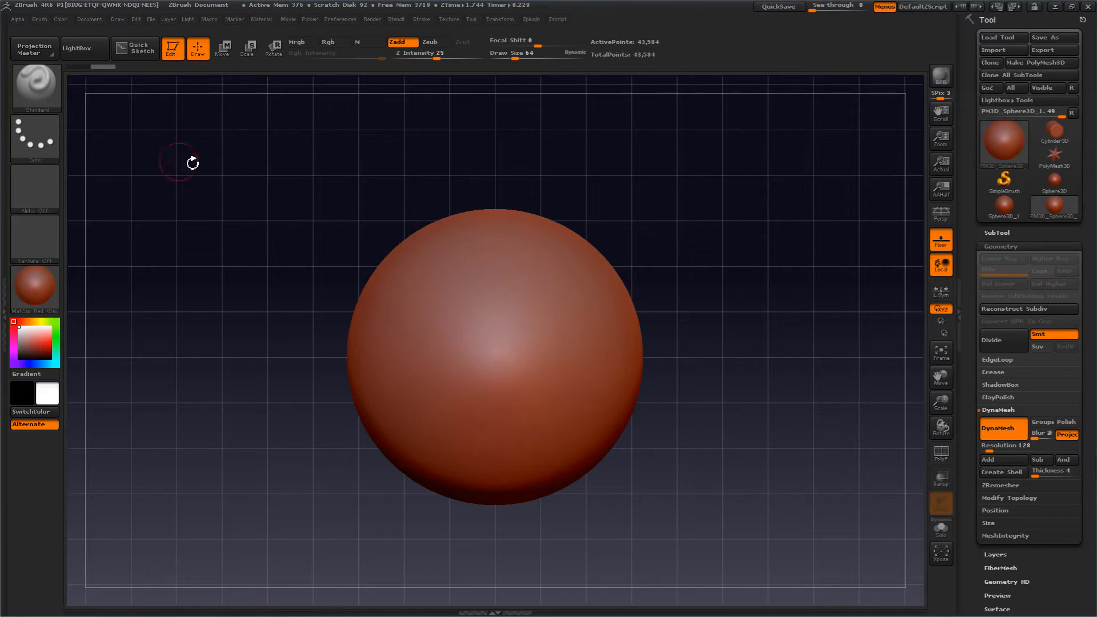
key(ctrl)
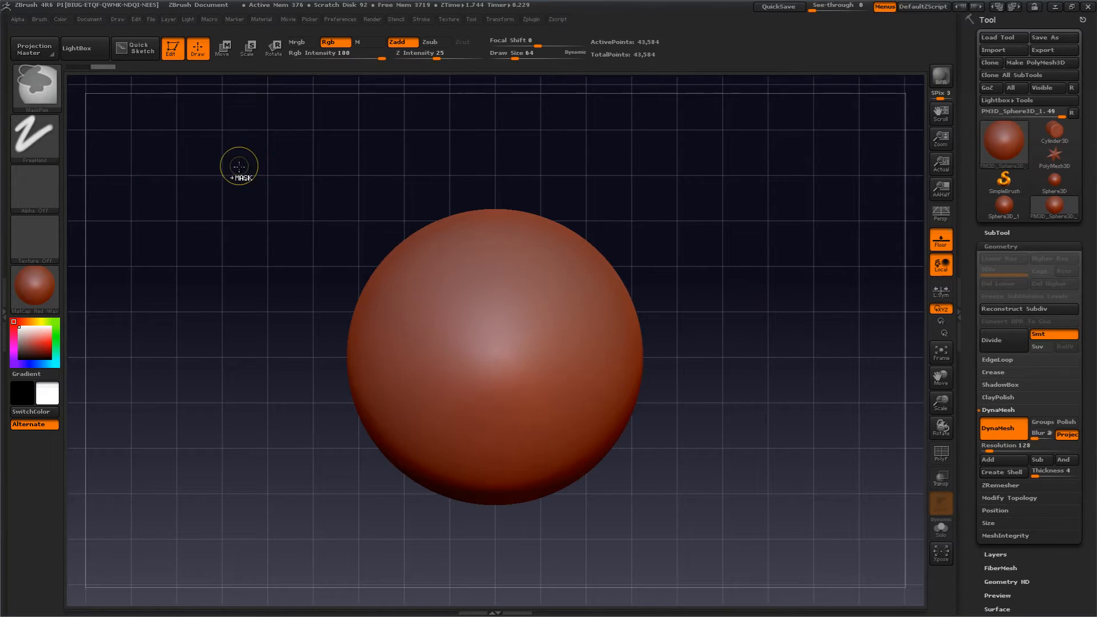
- Mask a circular area centred on the front of the sphere using the Circle stroke with Square and Center enabled
click(42, 133)
click(92, 179)
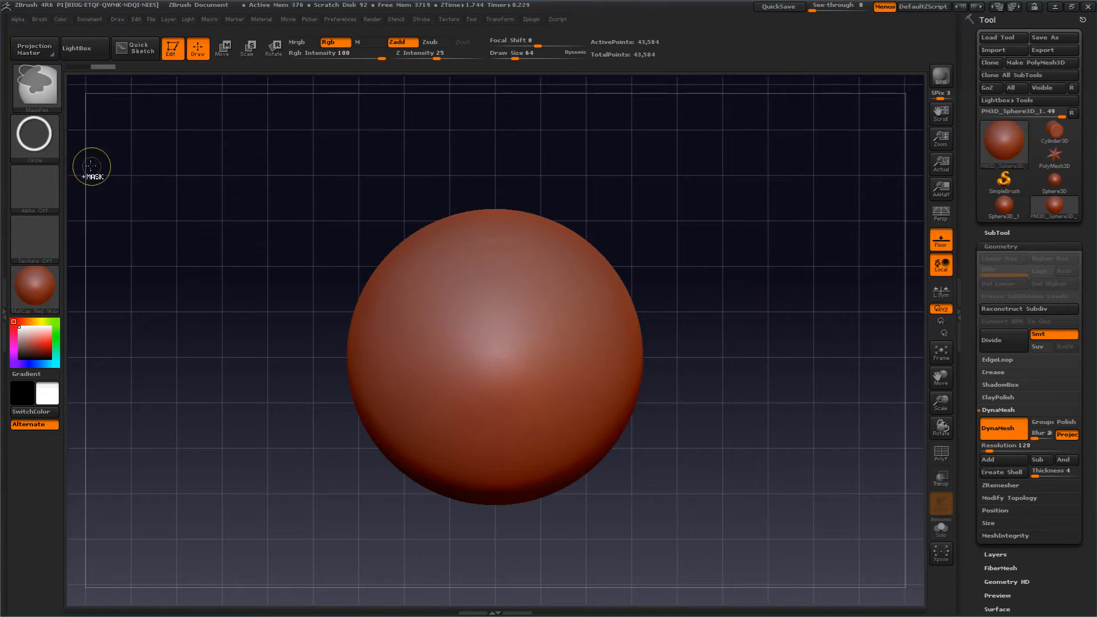
click(31, 132)
click(58, 138)
ctrl+drag(495, 357, 540, 403)
- Switch the masking stroke to Rect with Square and Center turned off, with the sphere viewed from the side
mouse_move(789, 345)
mouse_down()
mouse_move(743, 366)
mouse_move(771, 343)
mouse_move(736, 337)
mouse_move(840, 372)
mouse_move(827, 333)
mouse_up()
alt+drag(911, 370, 765, 376)
key(ctrl)
click(33, 140)
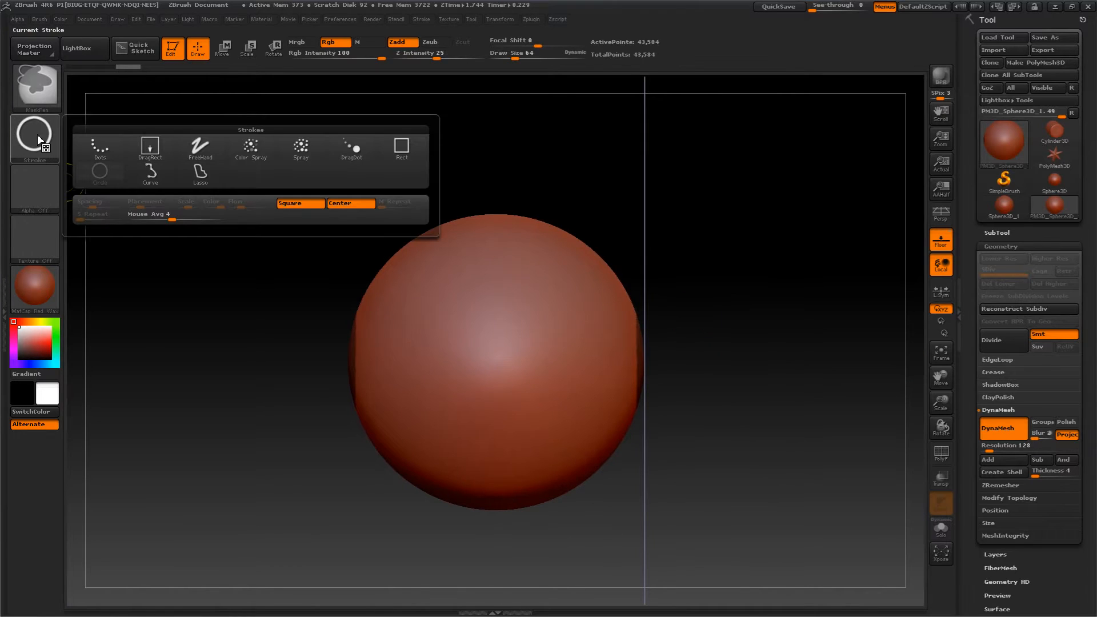
click(399, 144)
ctrl+click(58, 132)
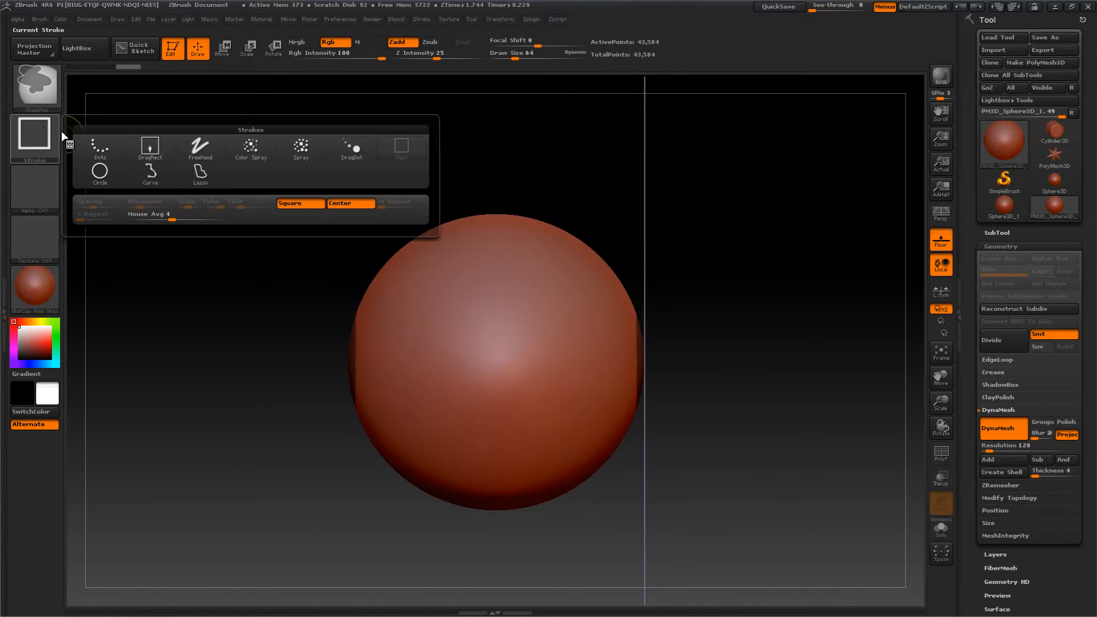
ctrl+click(298, 206)
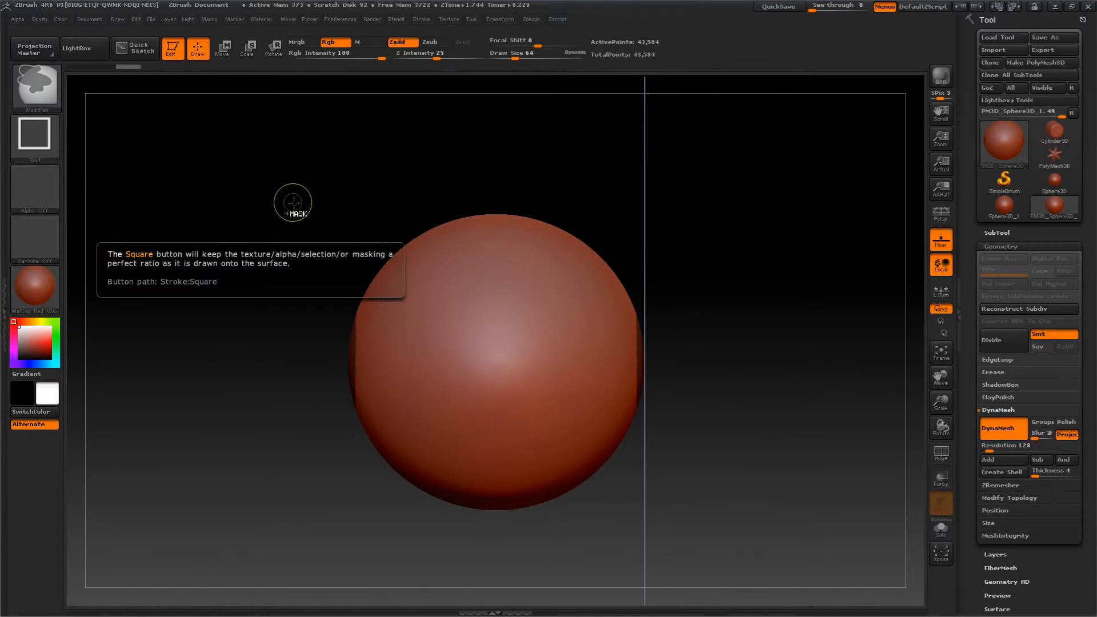
ctrl+click(42, 138)
ctrl+click(348, 202)
- Unmask the back side of the sphere with a rectangle, keeping only the circular mask on the front
mouse_move(562, 136)
ctrl+mouse_down()
mouse_move(590, 277)
mouse_move(787, 512)
ctrl+mouse_up()
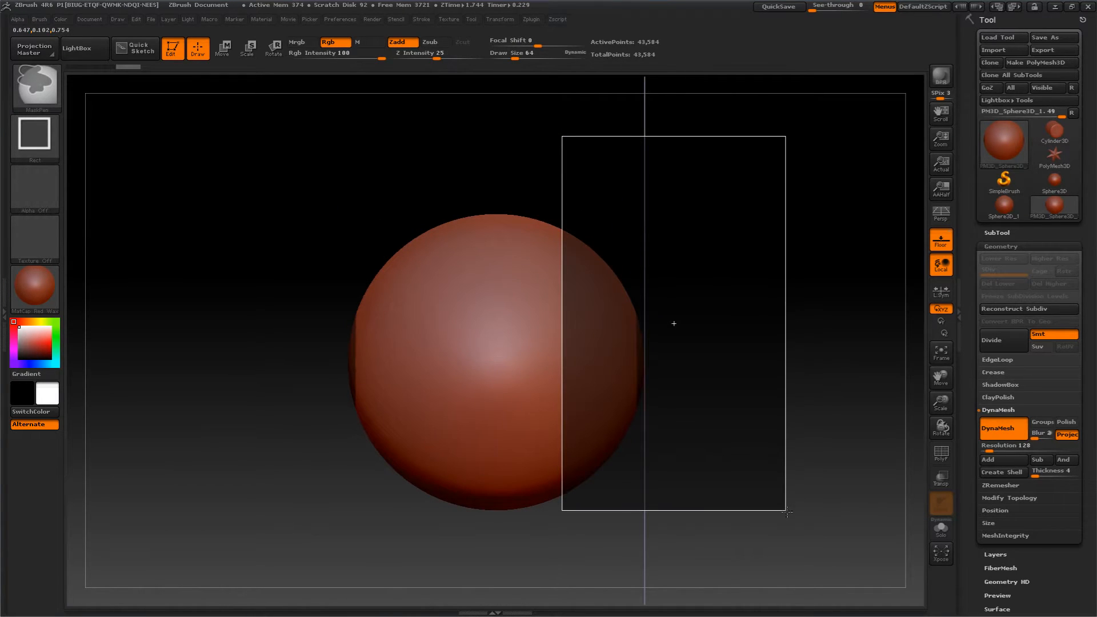
ctrl+alt+drag(787, 511, 787, 511)
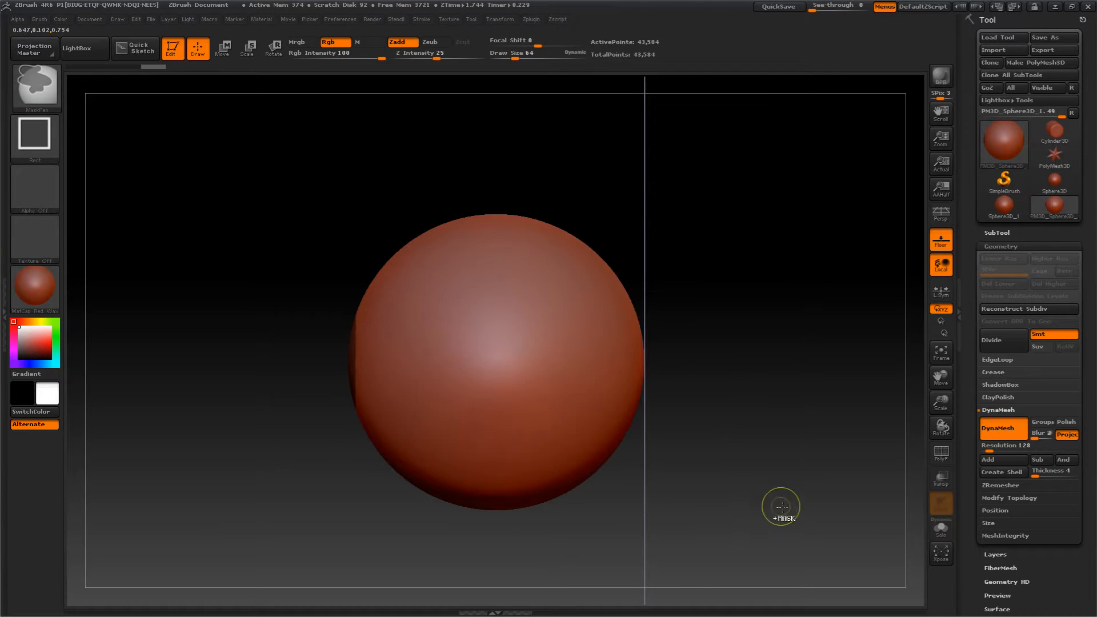
mouse_move(793, 301)
mouse_down()
mouse_move(740, 333)
mouse_move(796, 294)
mouse_up()
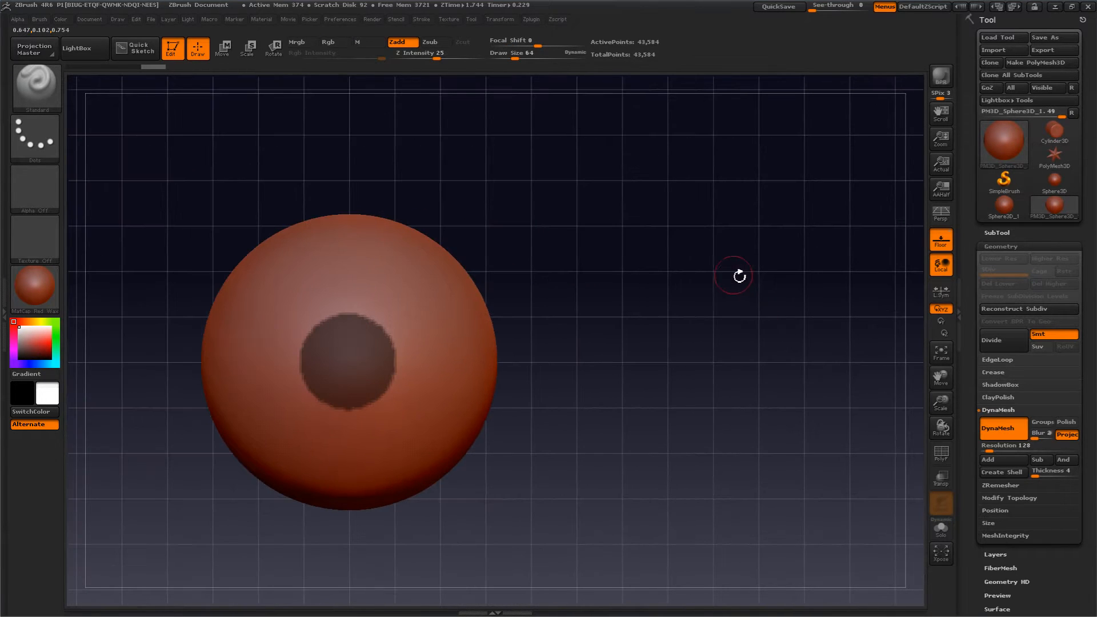
alt+drag(739, 276, 900, 233)
- Blur the edge of the circular mask once
click(995, 246)
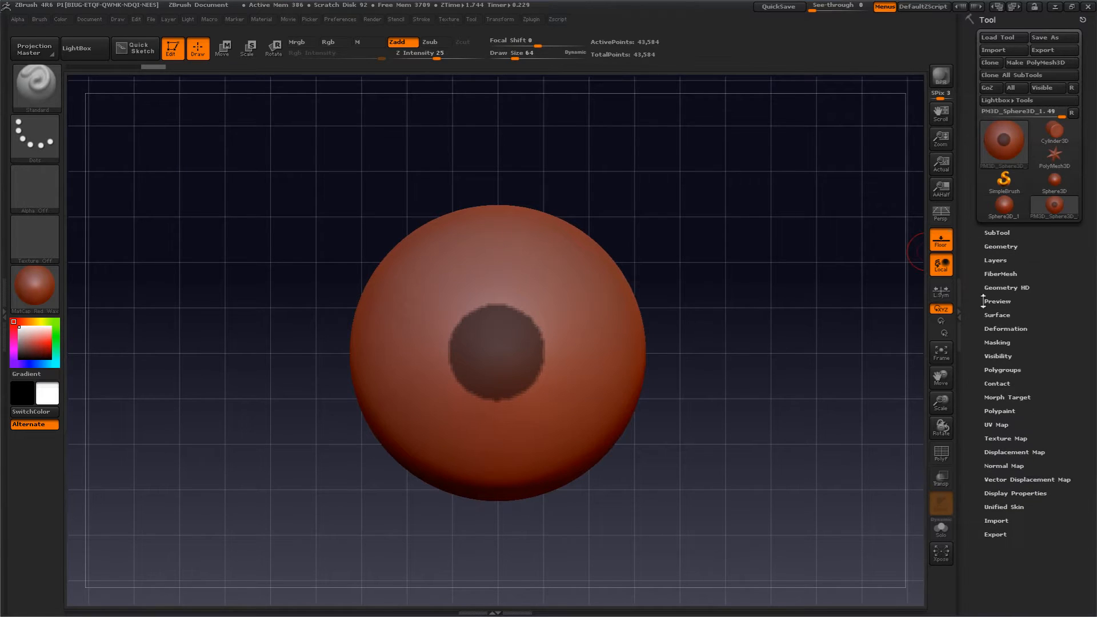
click(991, 343)
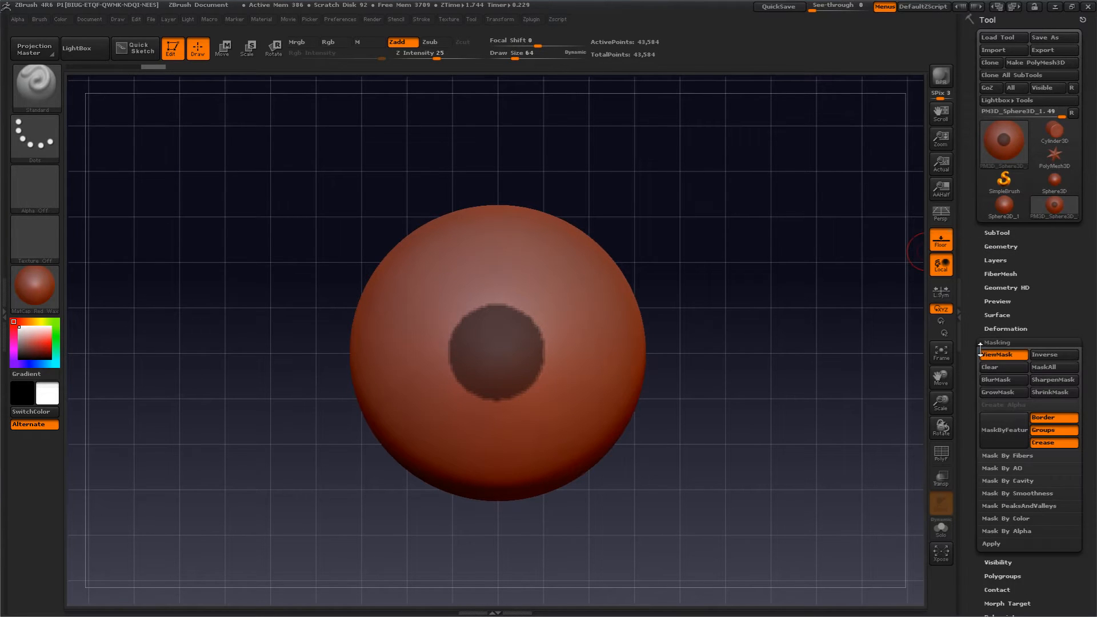
click(994, 381)
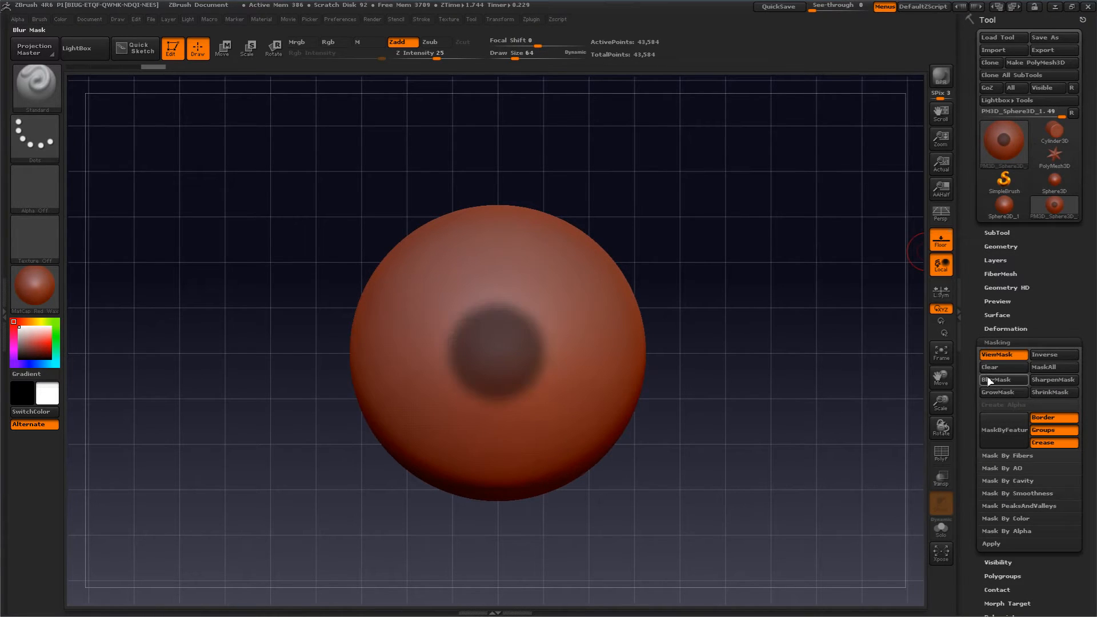
click(994, 342)
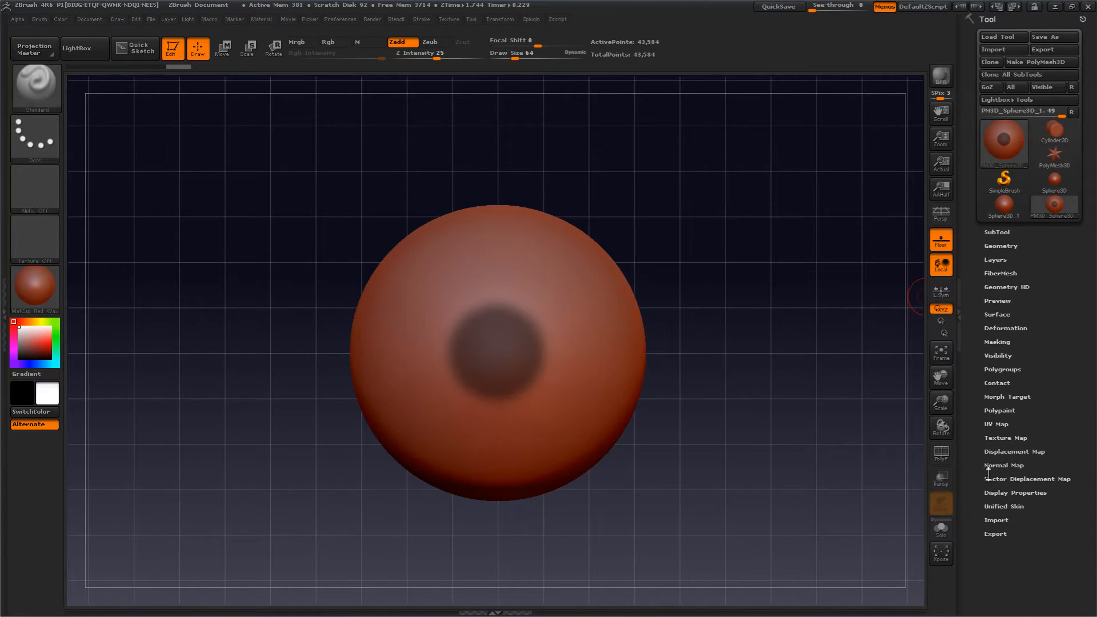
- Create a polygroup from the masked circle with Group Masked and clear the mask
click(991, 369)
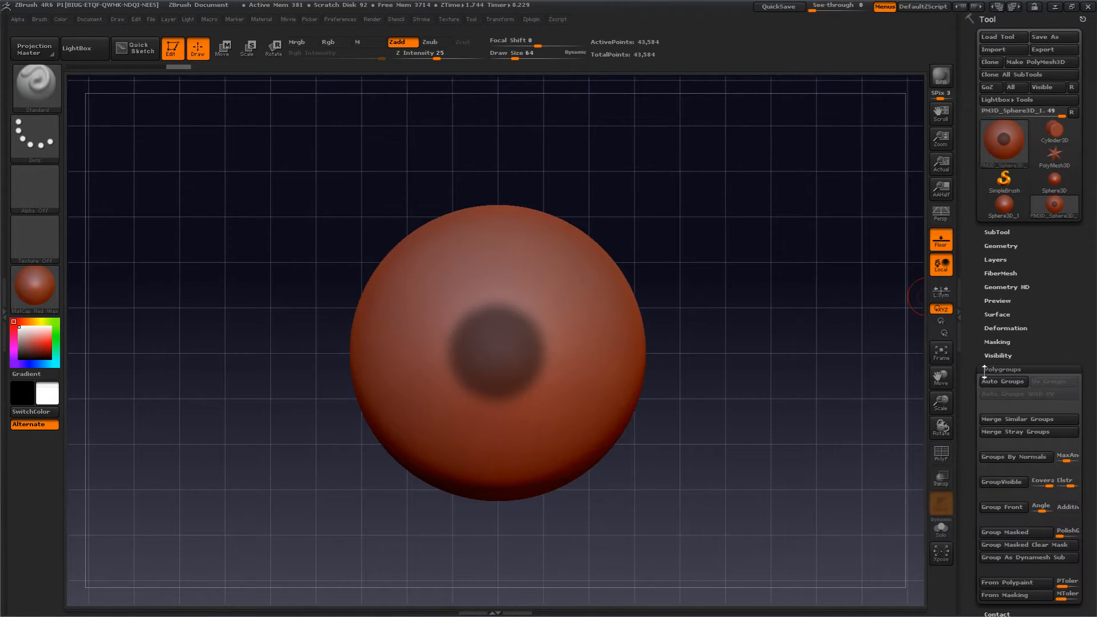
click(991, 535)
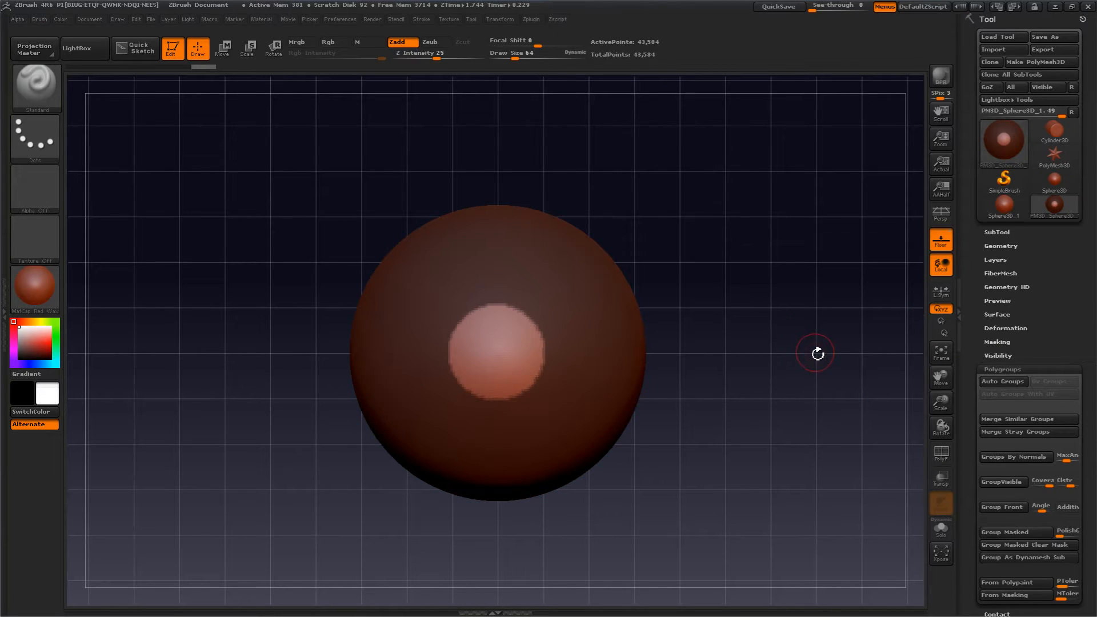
click(992, 370)
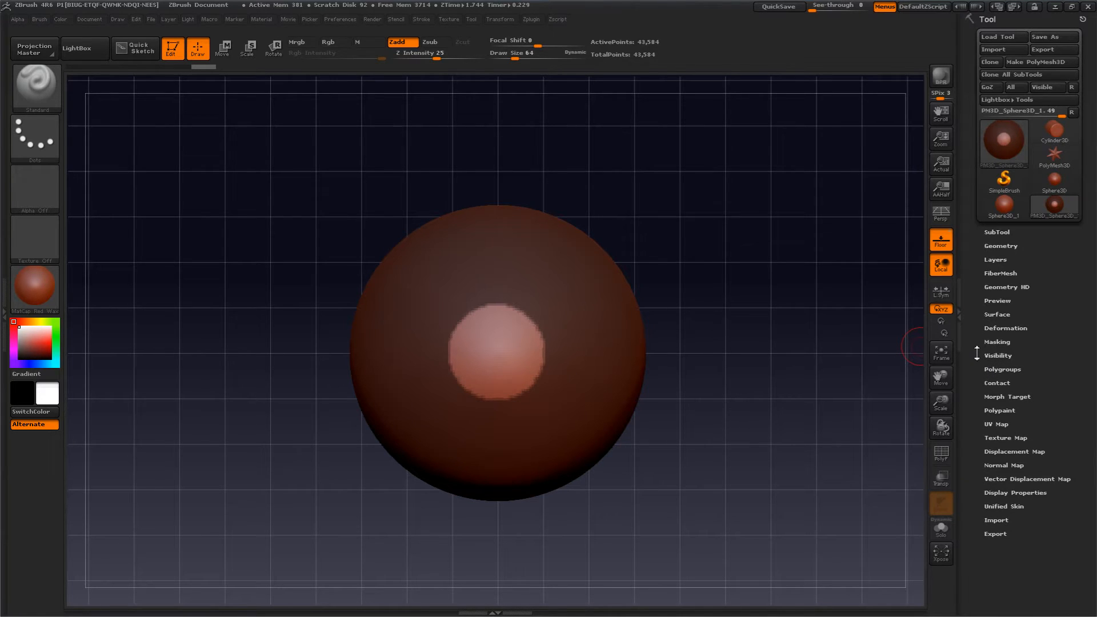
click(993, 341)
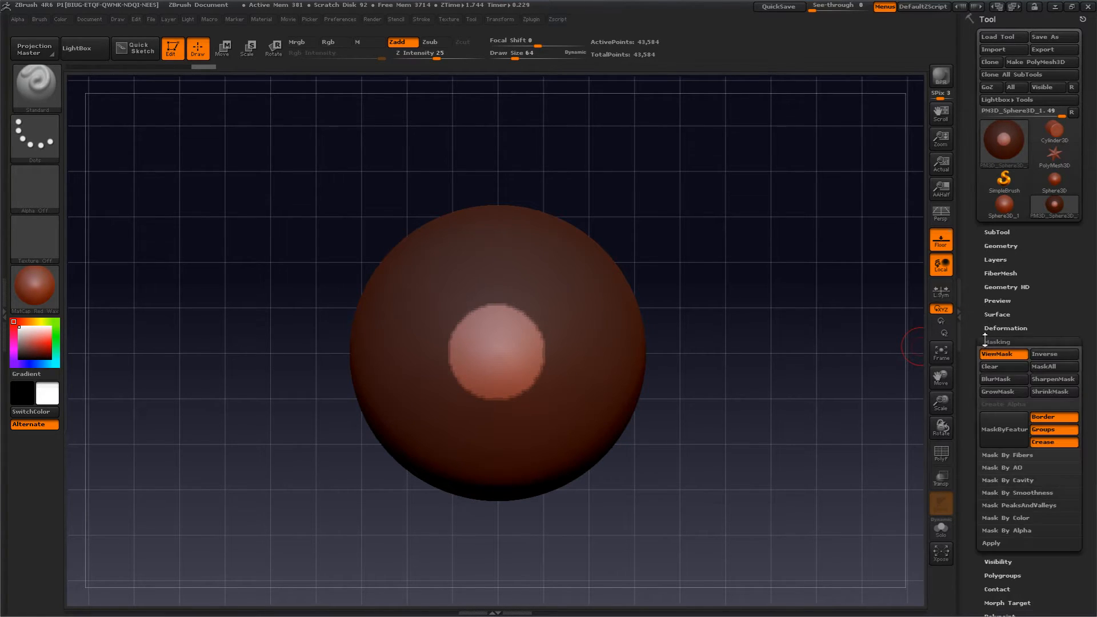
click(997, 366)
- Show the polyframe to check the polygroups on the sphere, and hide it again
key(shift)
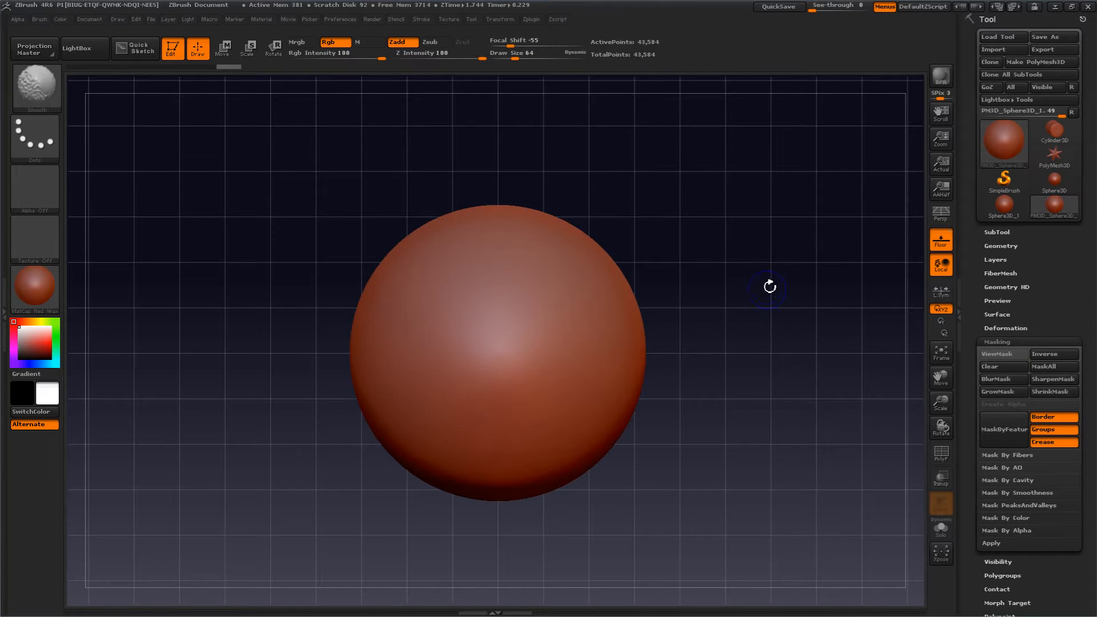
key(shift+f)
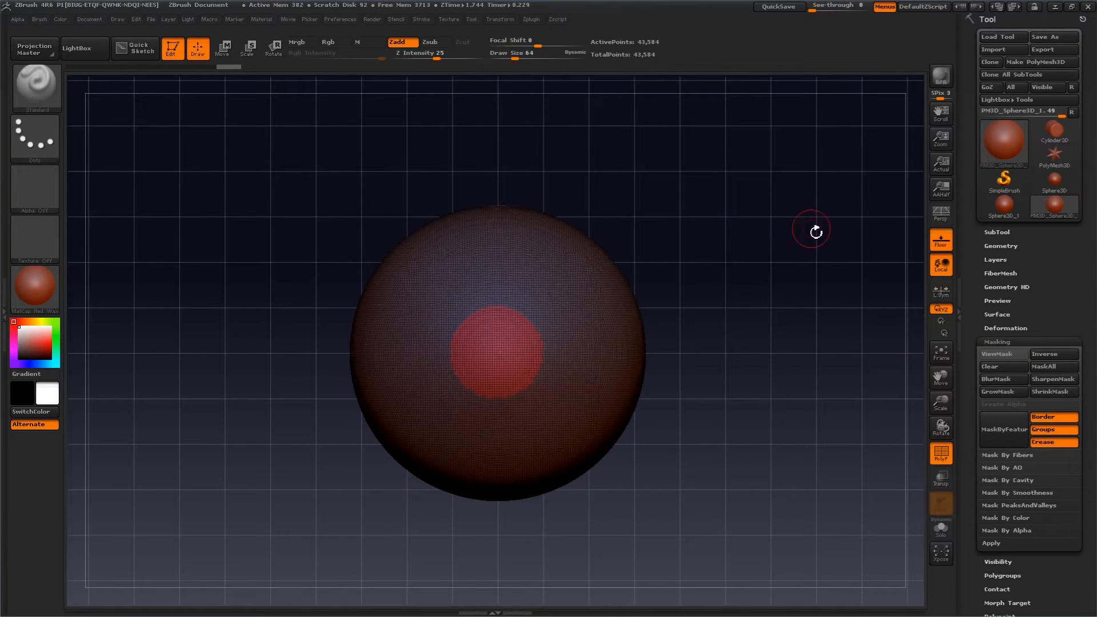
drag(816, 232, 790, 239)
key(shift)
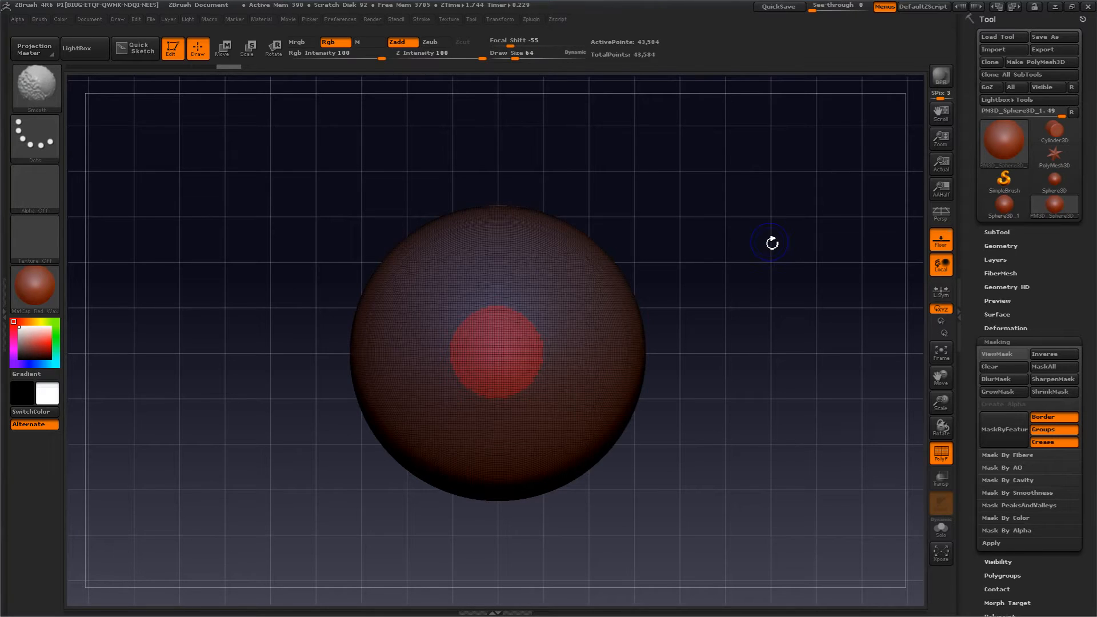
key(shift+f)
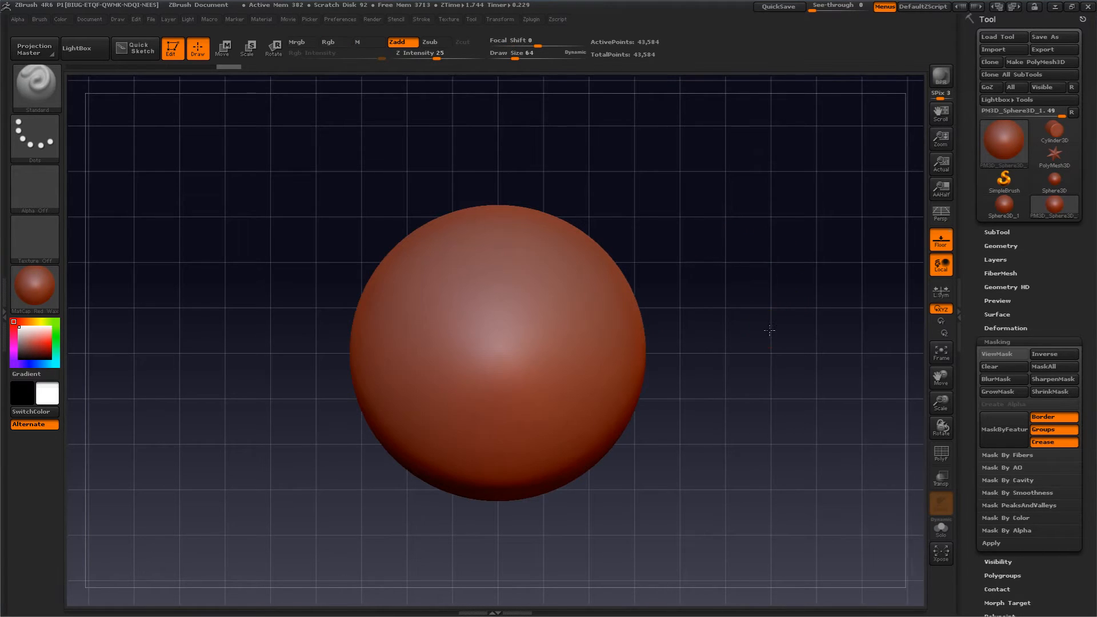
- Isolate the circular polygroup, mask it completely, and show the whole sphere again
mouse_move(769, 330)
shift+mouse_down()
mouse_move(776, 321)
mouse_move(754, 320)
mouse_move(756, 336)
mouse_move(769, 308)
shift+mouse_up()
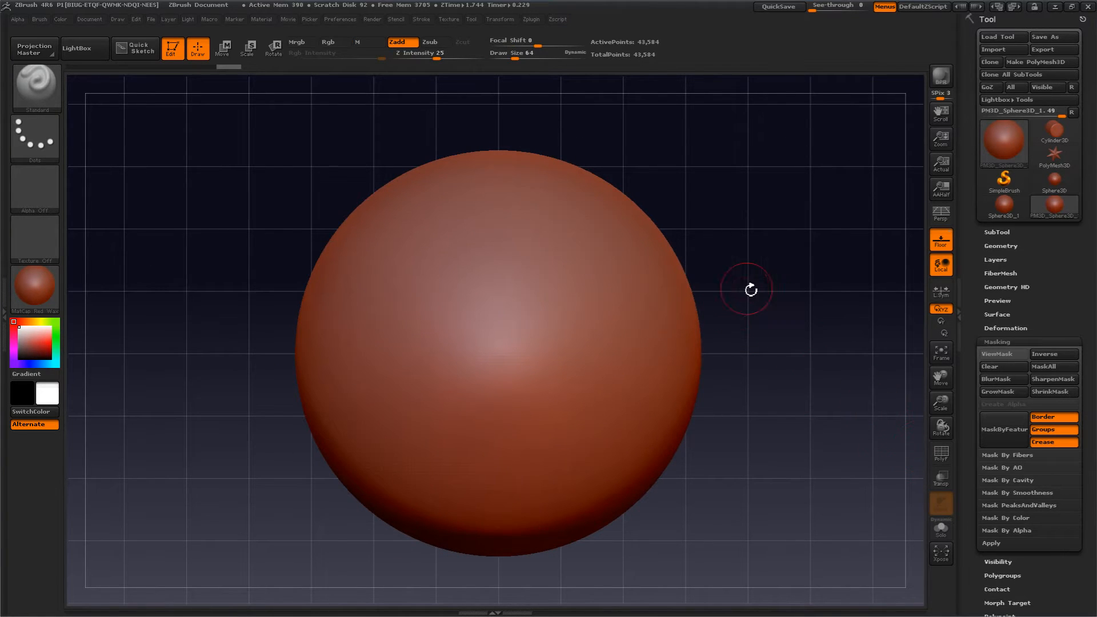
key(ctrl)
ctrl+shift+click(479, 351)
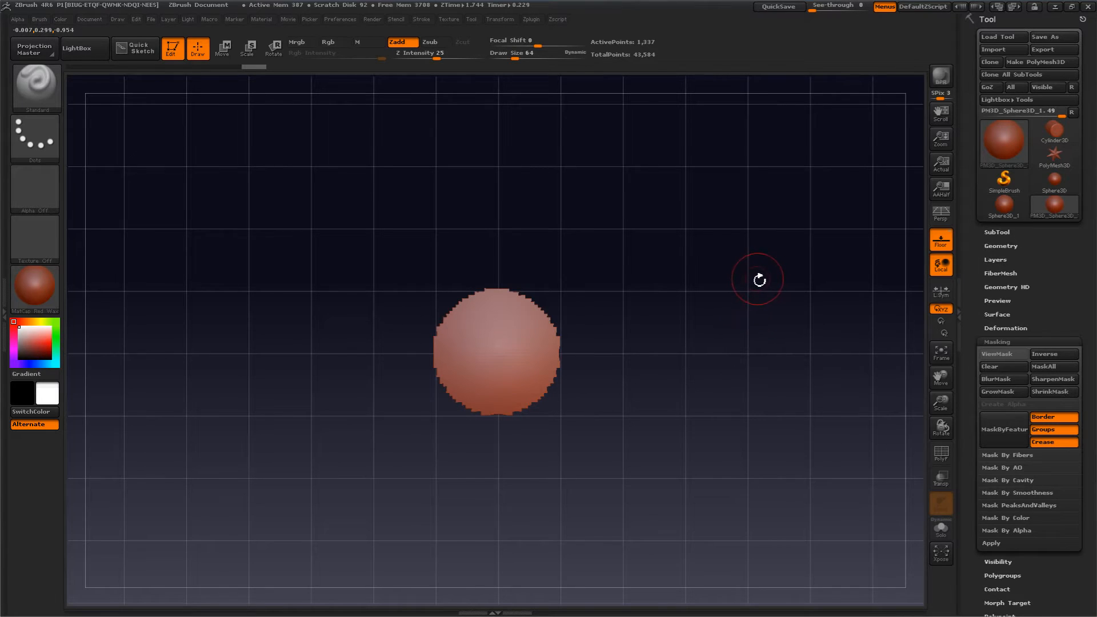
key(ctrl)
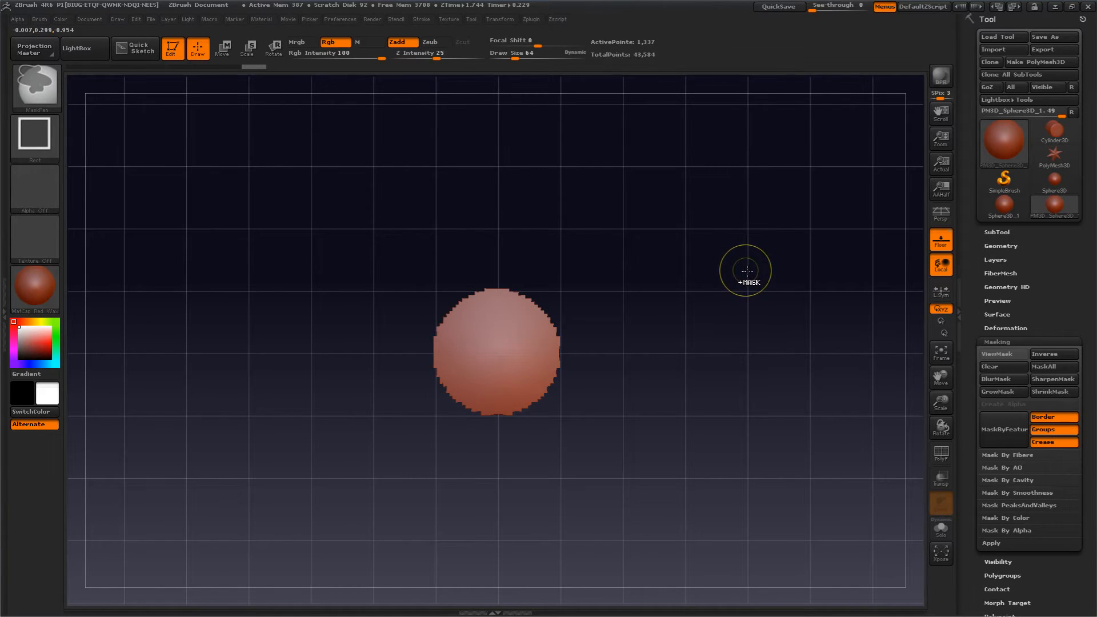
ctrl+click(748, 273)
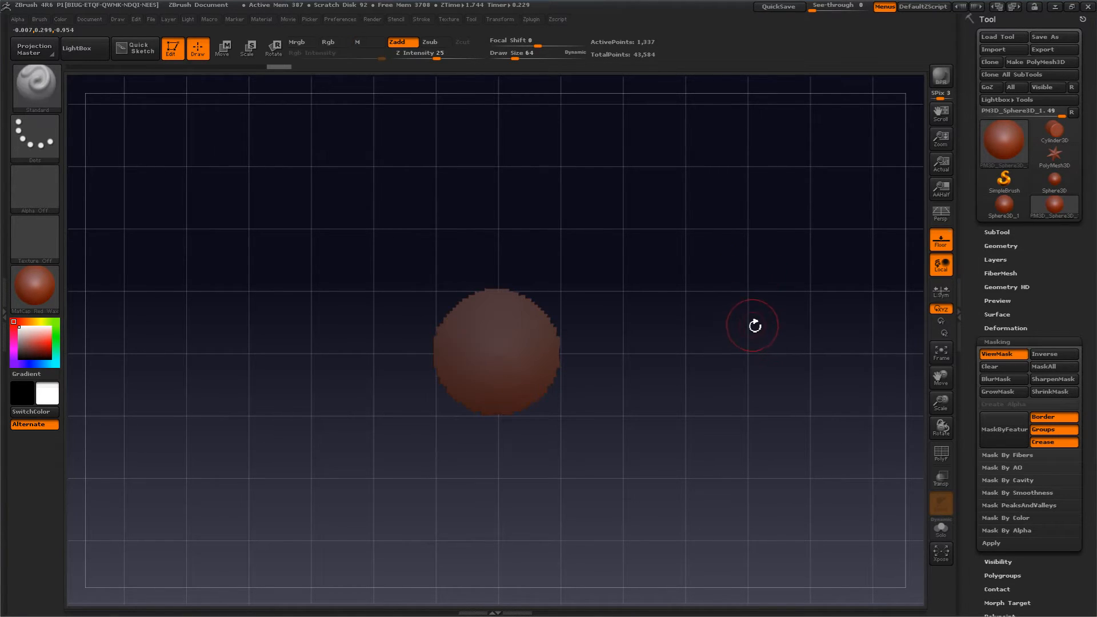
ctrl+shift+click(746, 294)
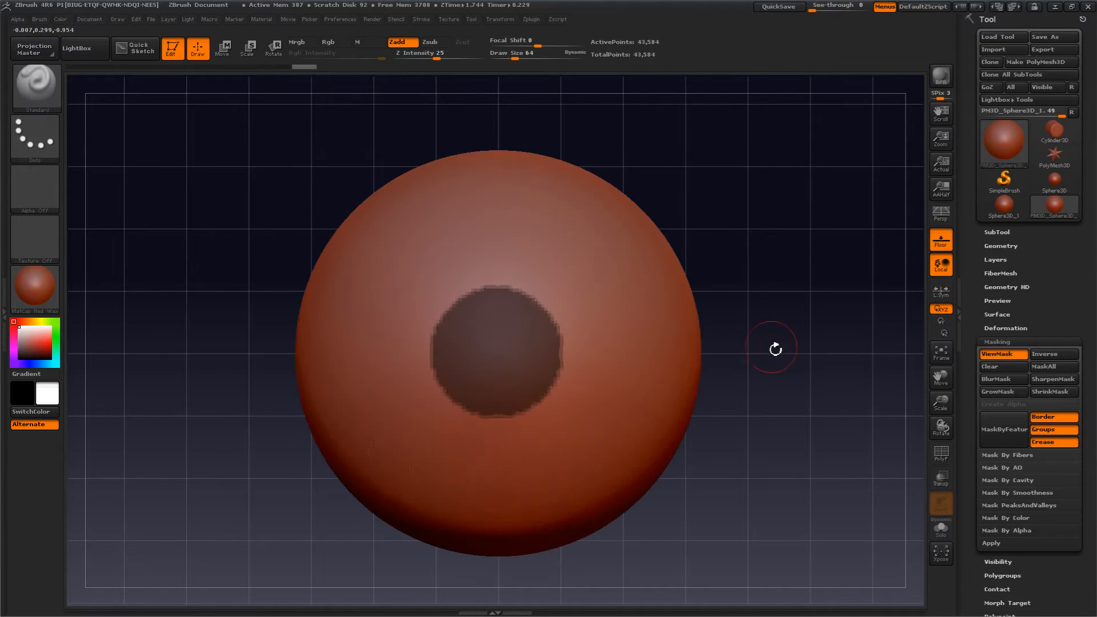
- Invert the mask so that only the circular area on the front is unmasked
mouse_move(775, 348)
mouse_down()
mouse_move(764, 277)
mouse_move(766, 321)
mouse_move(767, 292)
mouse_up()
ctrl+click(796, 290)
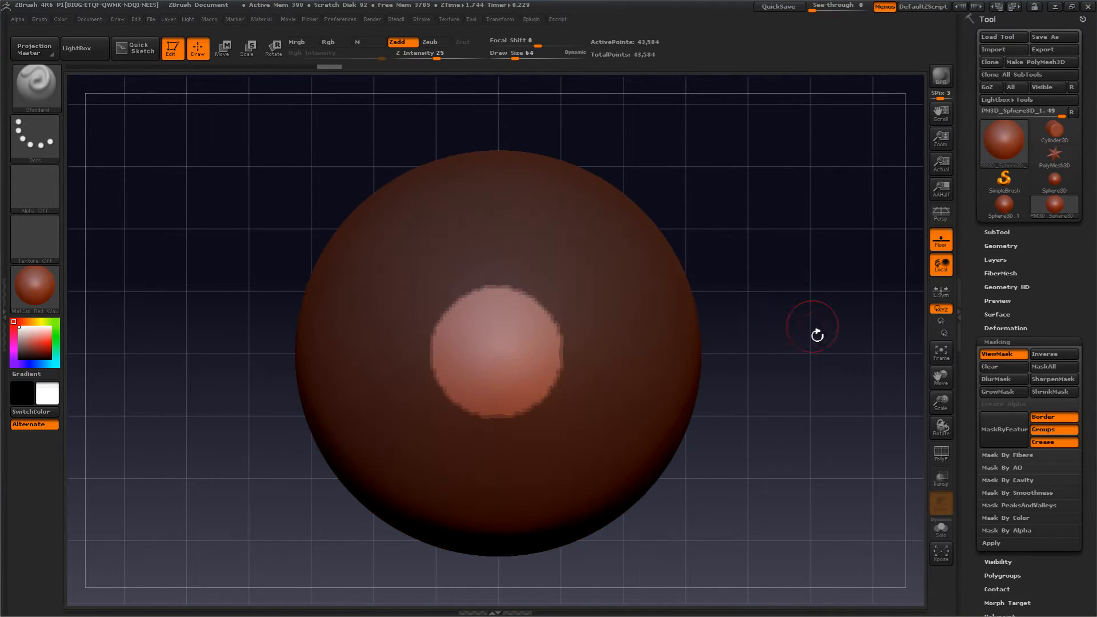
drag(815, 331, 790, 302)
- Choose BasicMaterial for the sphere and set the active colour to a muted reddish grey
click(34, 284)
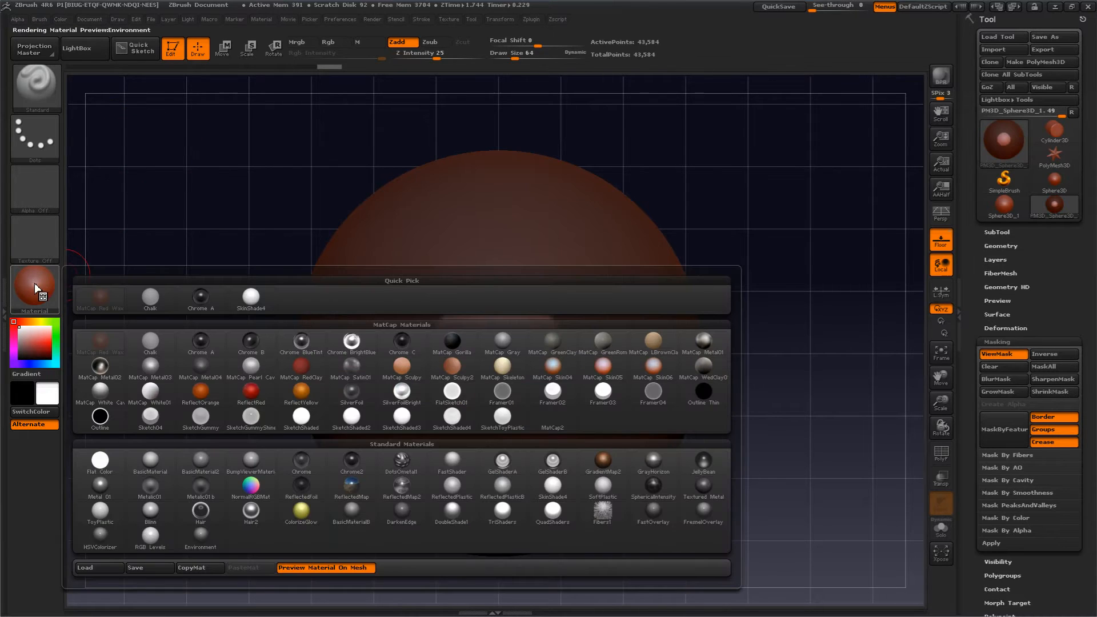
click(149, 463)
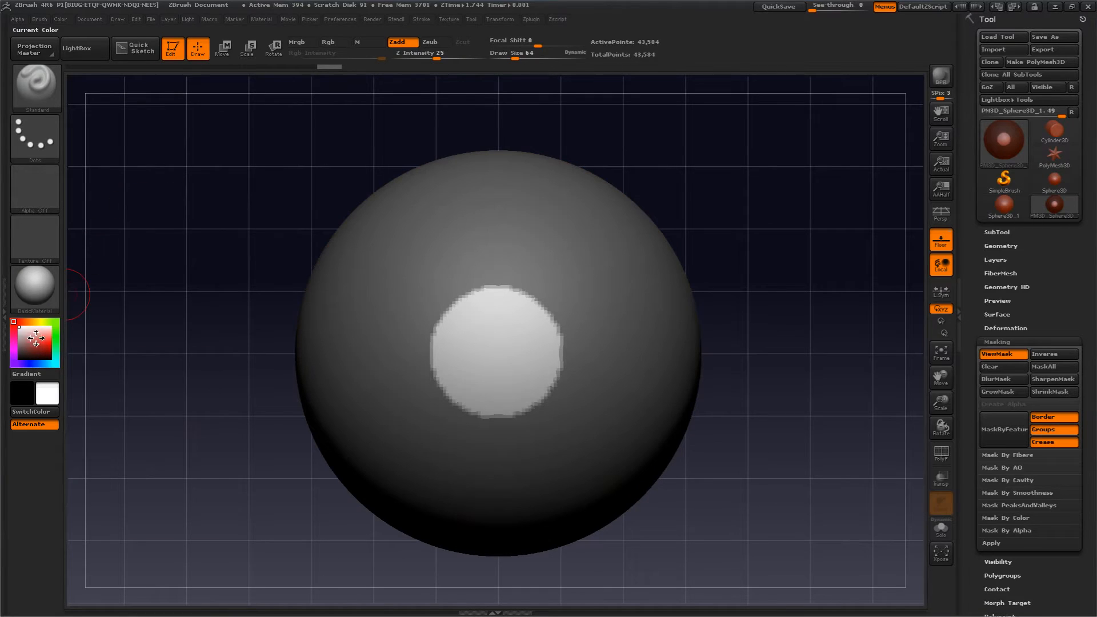
drag(23, 331, 20, 343)
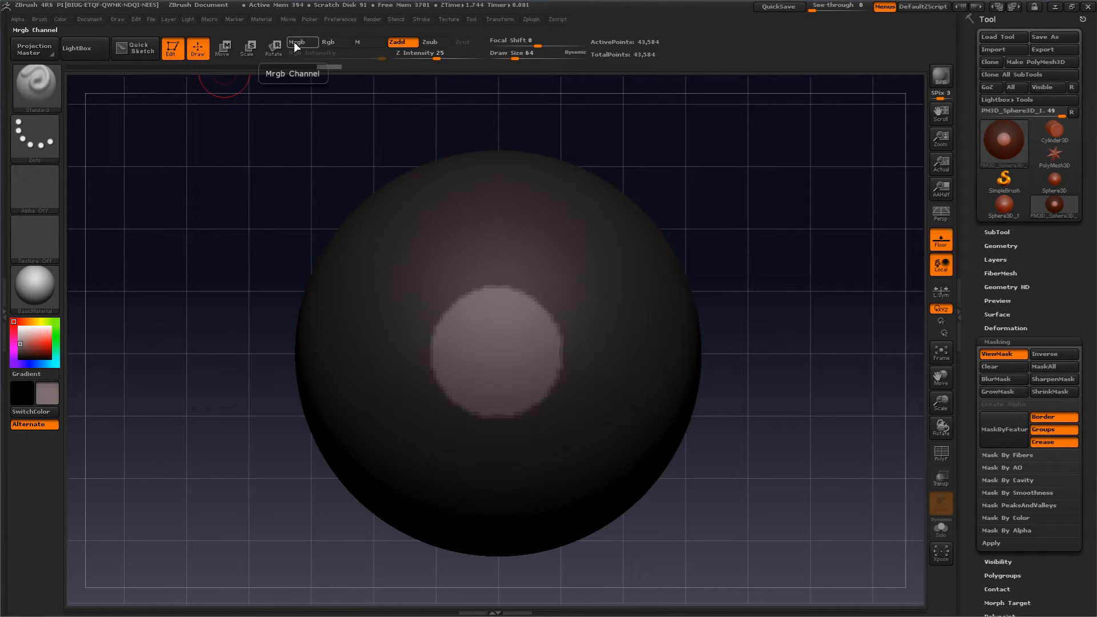
- Fill the unmasked circle with the active colour and material, using Mrgb with Zadd turned off
click(297, 42)
click(398, 43)
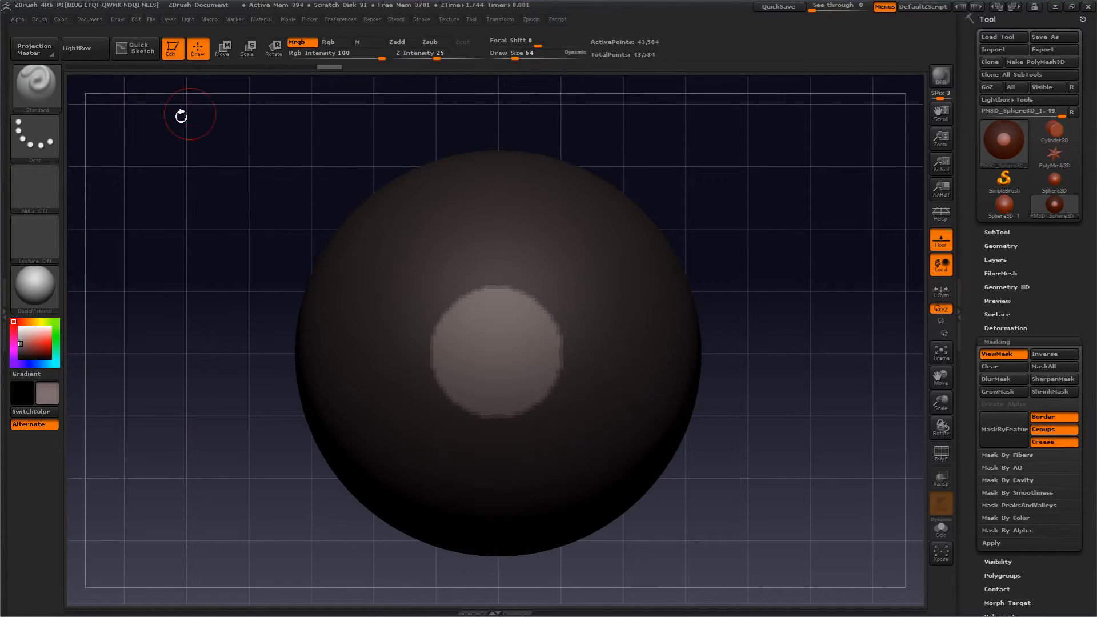
click(60, 19)
click(87, 249)
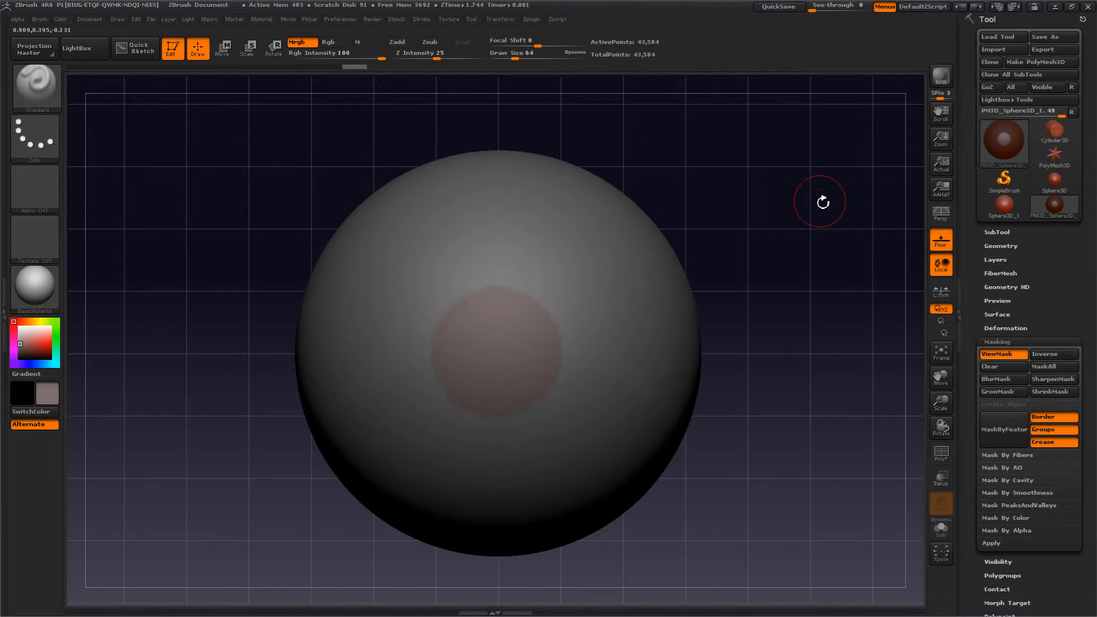
- Hide the circular polygroup to isolate the sphere's body, and choose red (R 182, G 0, B 0) as the active colour
key(ctrl+shift)
ctrl+shift+click(367, 259)
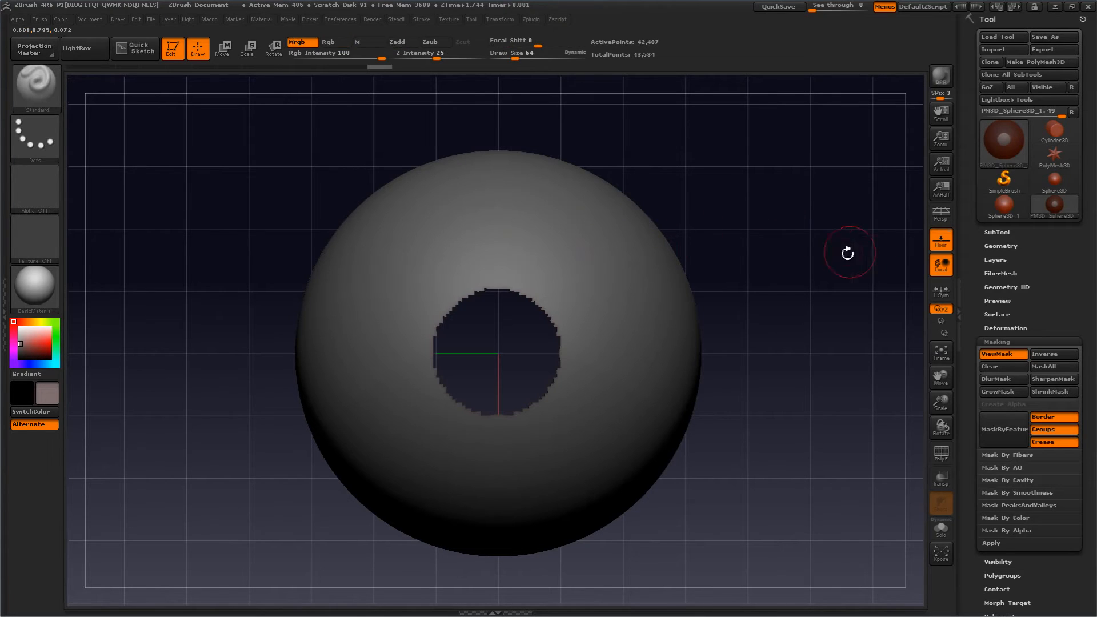
mouse_move(823, 252)
mouse_down()
mouse_move(822, 215)
mouse_move(821, 250)
mouse_up()
drag(43, 344, 58, 351)
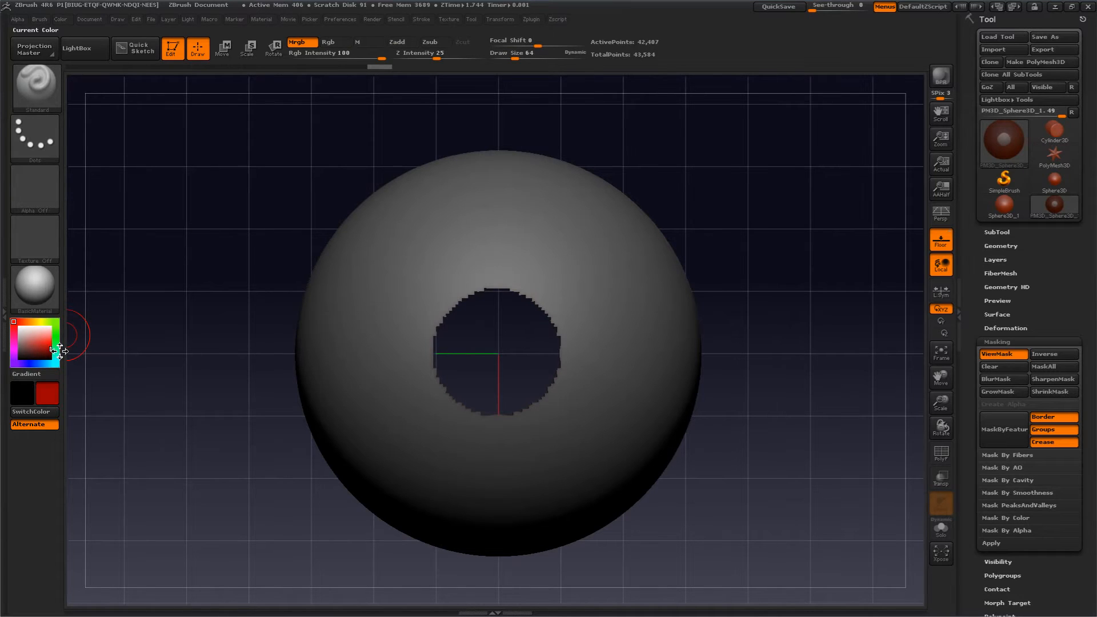
click(60, 19)
click(91, 246)
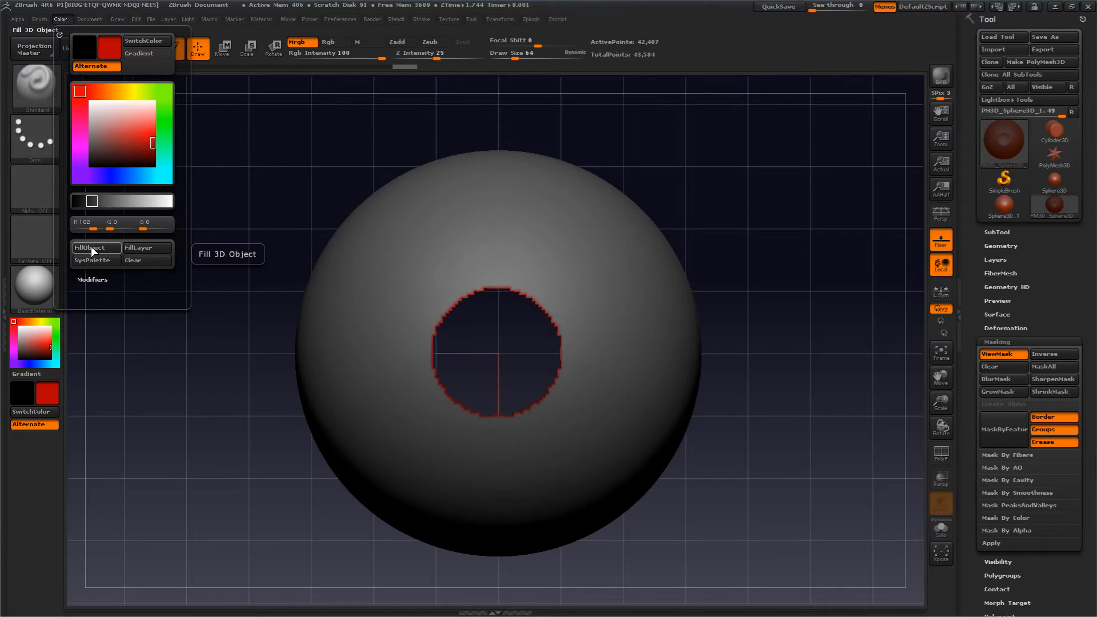
key(ctrl+z)
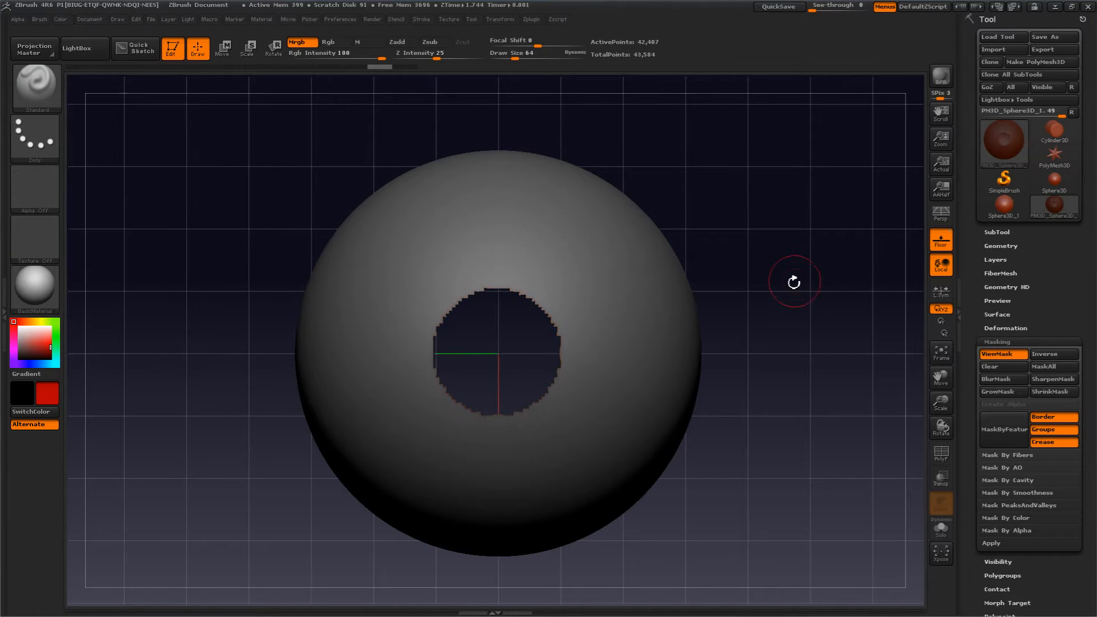
- Clear the mask from the visible body of the sphere
click(997, 354)
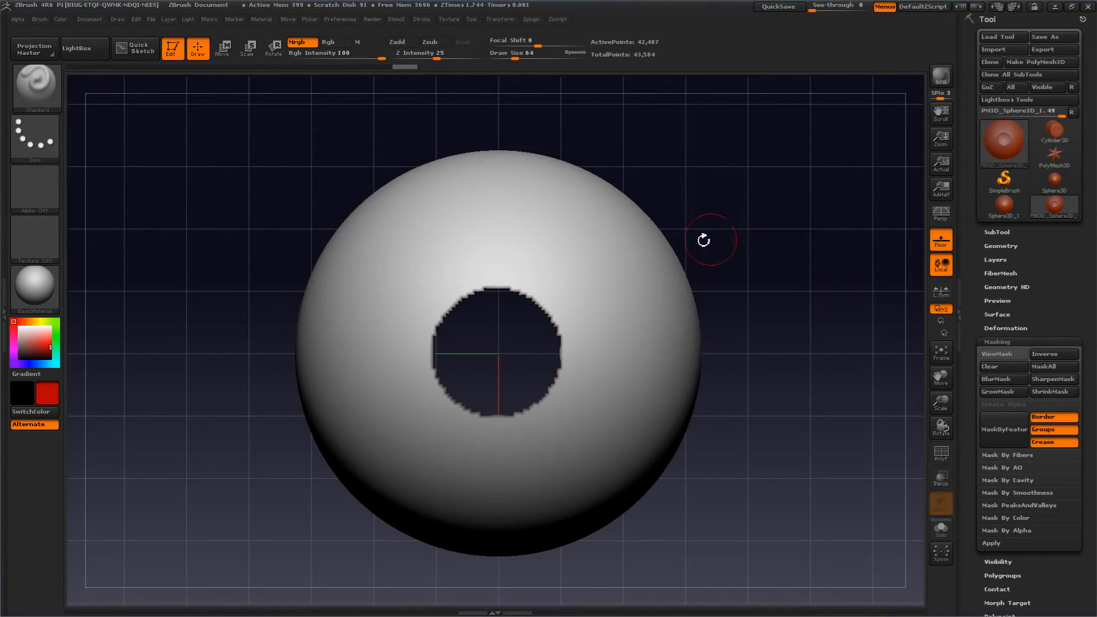
- Fill the visible body of the sphere with the active red and bring the circular cap back into view
click(60, 19)
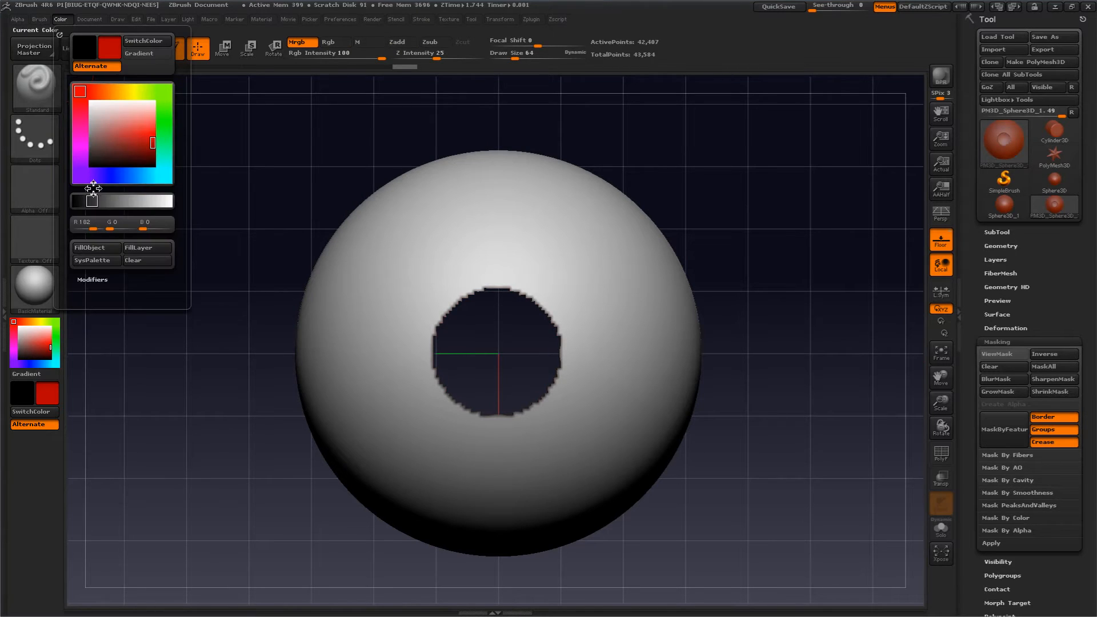
click(84, 246)
drag(243, 223, 232, 231)
ctrl+shift+click(209, 245)
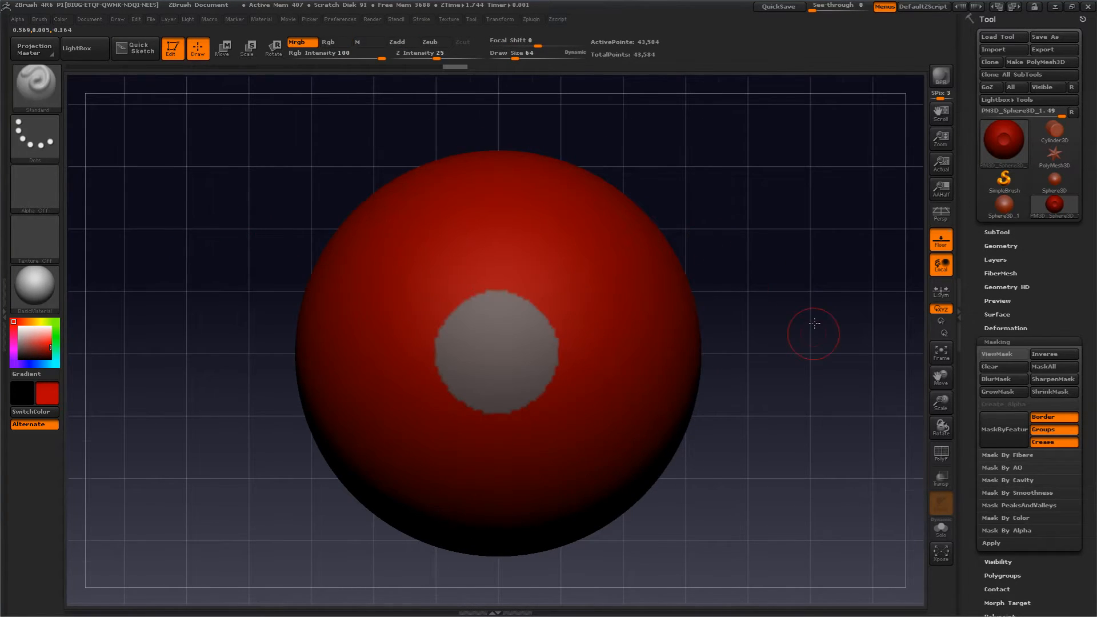
- Isolate and mask the circular cap, show the whole sphere again, and invert the mask so only the cap can be edited
drag(808, 325, 710, 242)
ctrl+shift+click(486, 338)
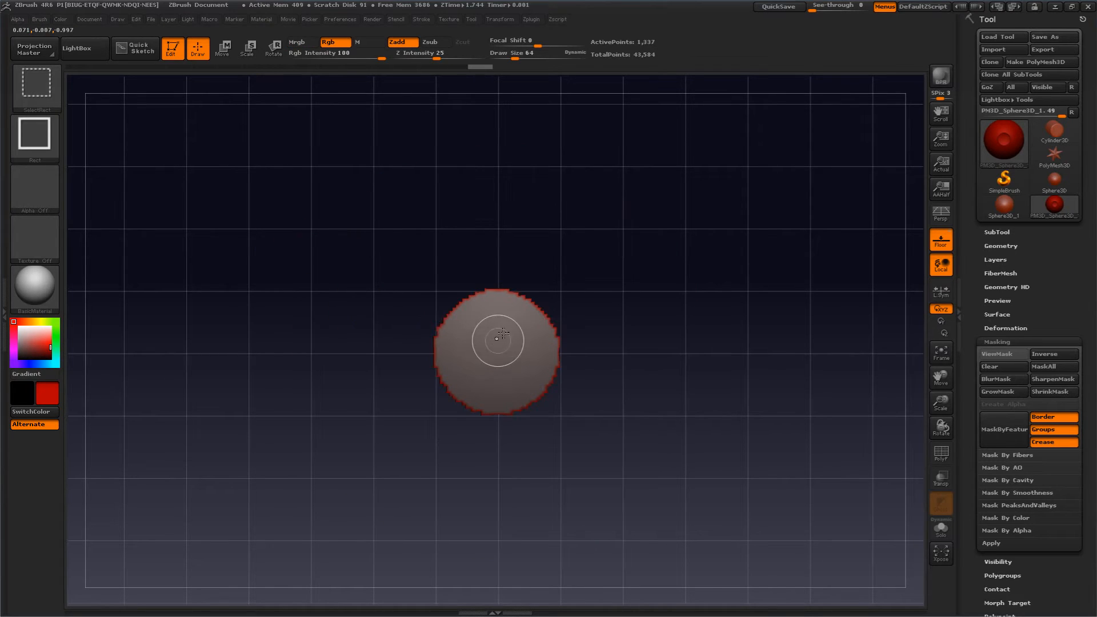
ctrl+click(701, 294)
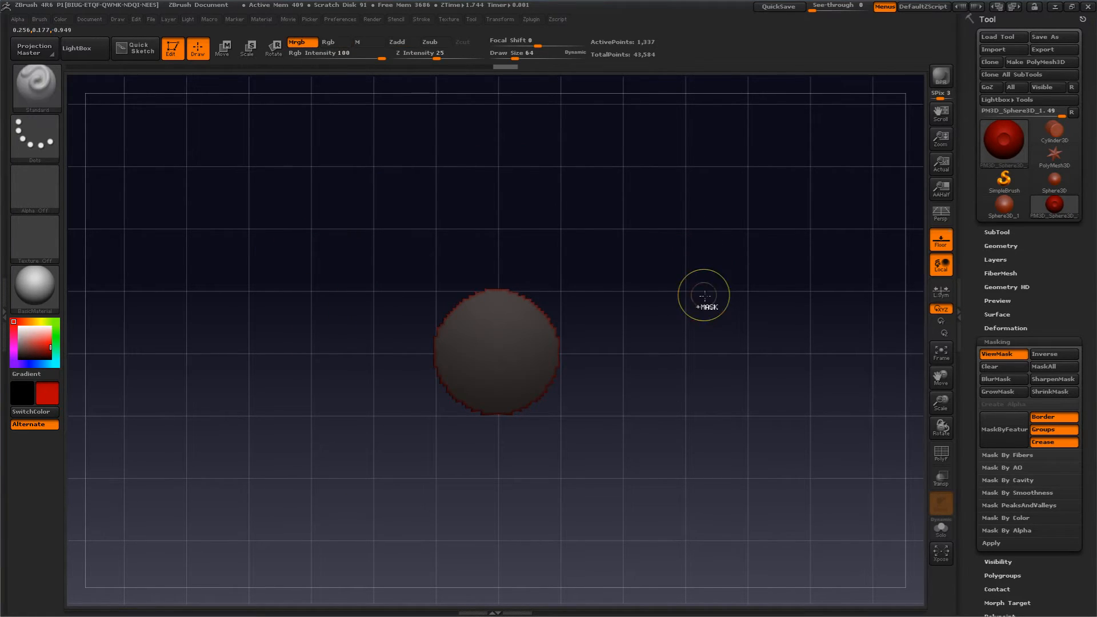
ctrl+shift+click(773, 321)
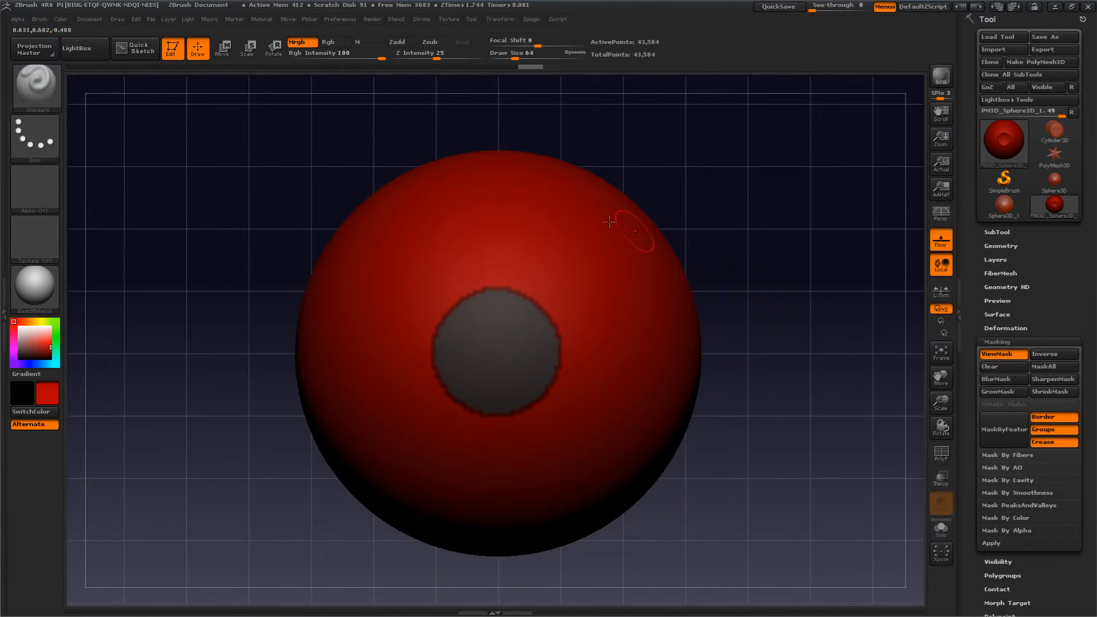
key(ctrl)
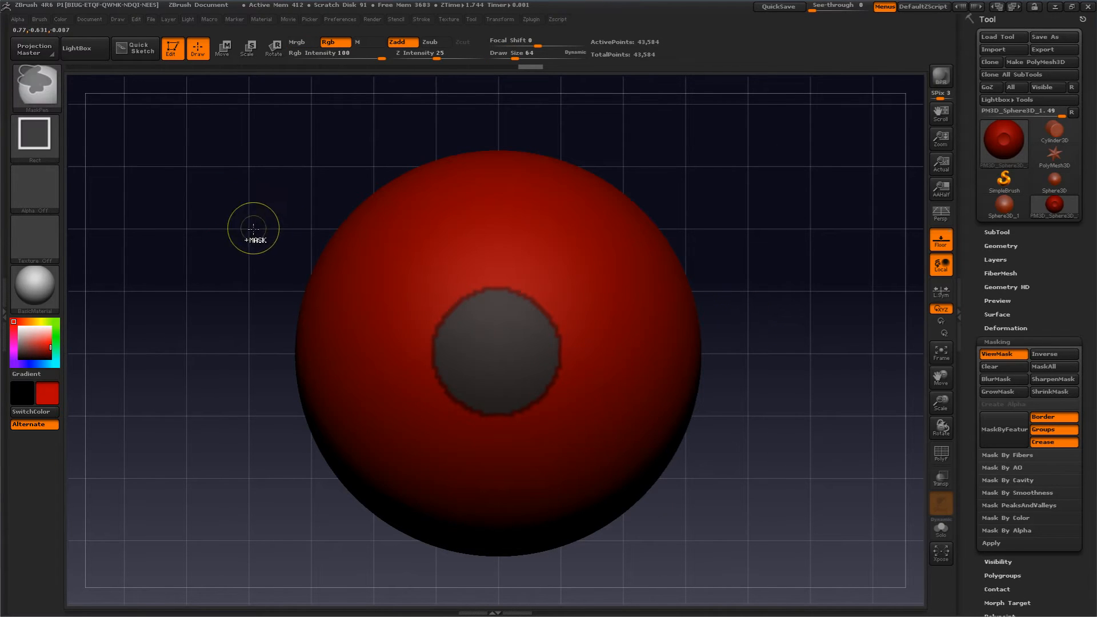
ctrl+click(212, 227)
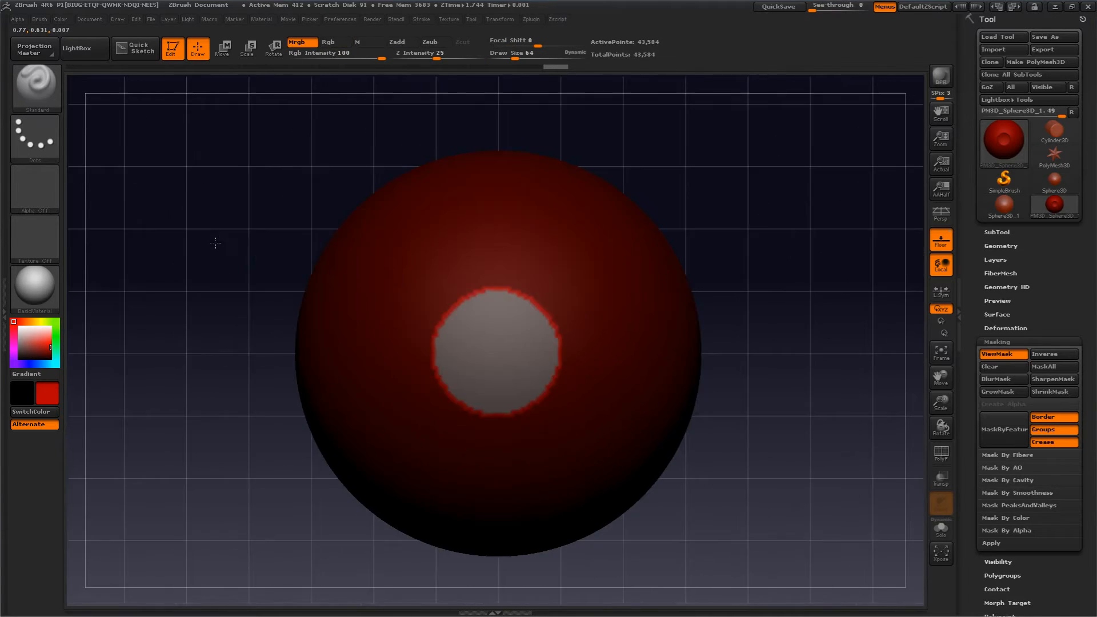
- Choose the ClayBuildup brush with its alpha turned off and a Spray stroke
click(34, 85)
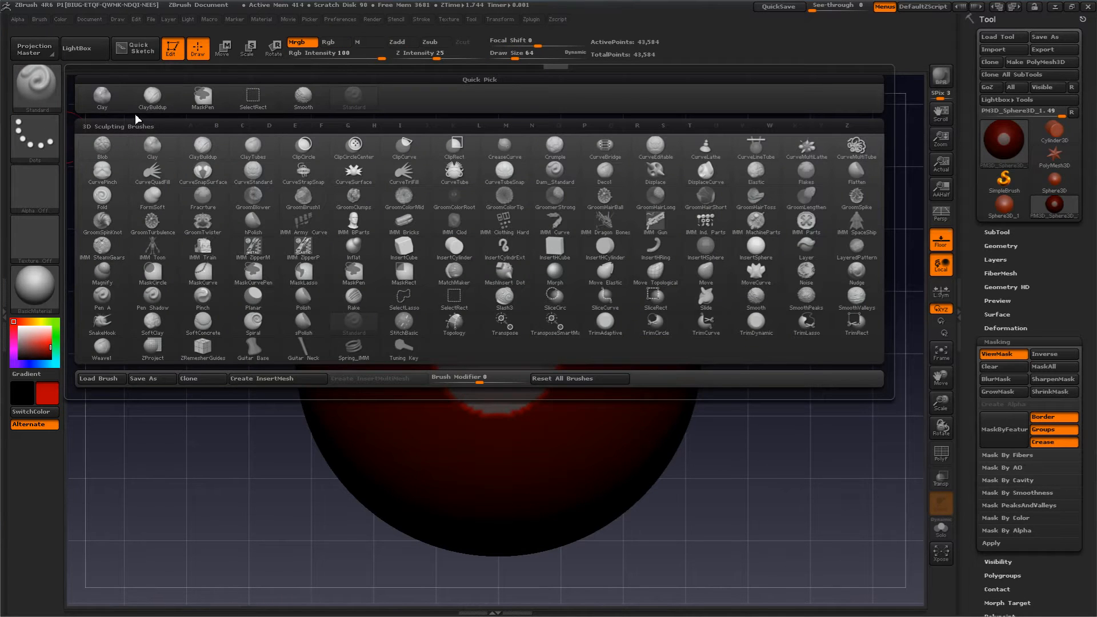
click(152, 98)
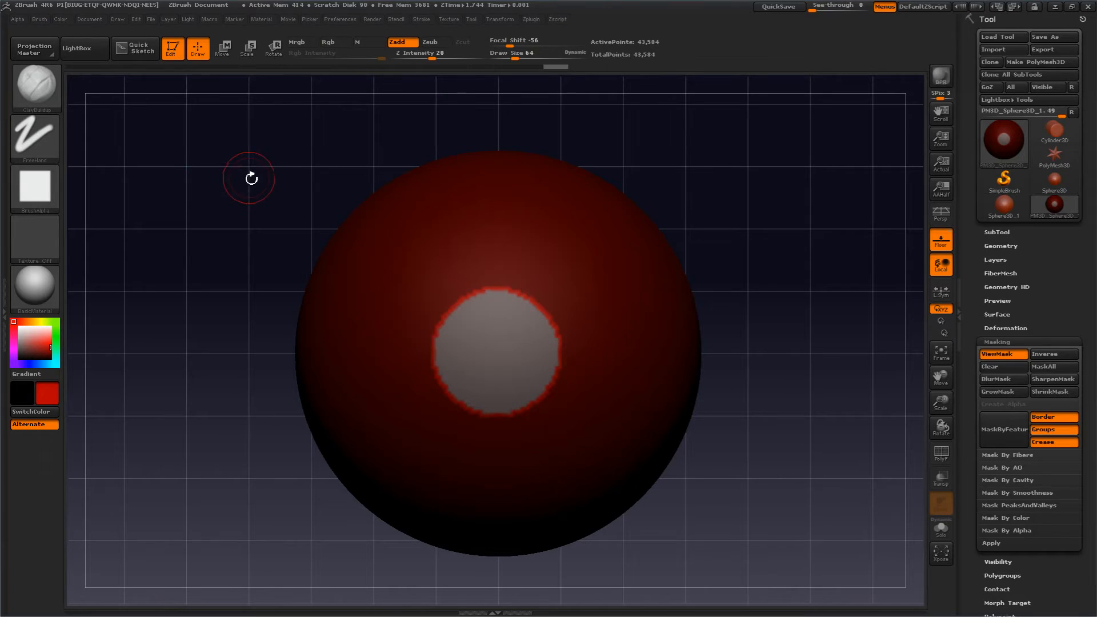
click(27, 143)
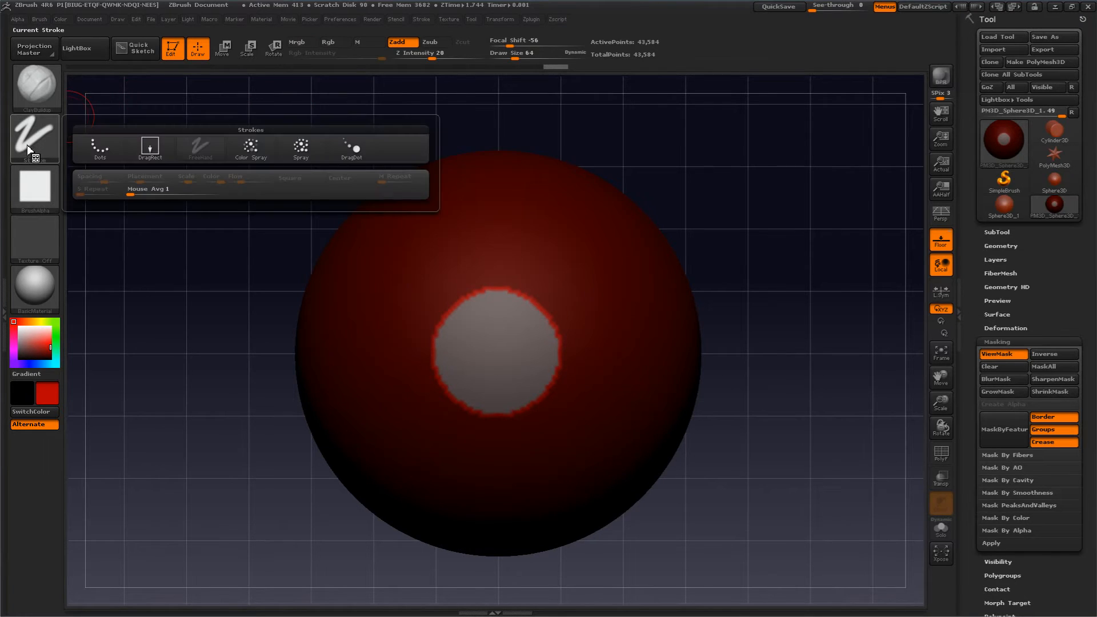
click(29, 194)
click(92, 196)
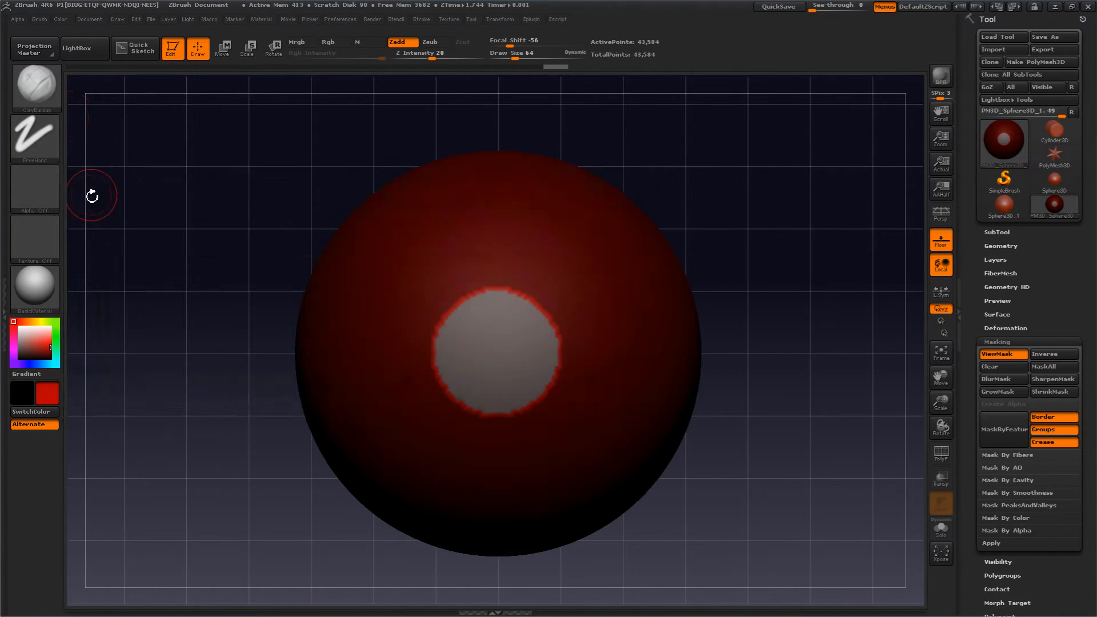
click(25, 142)
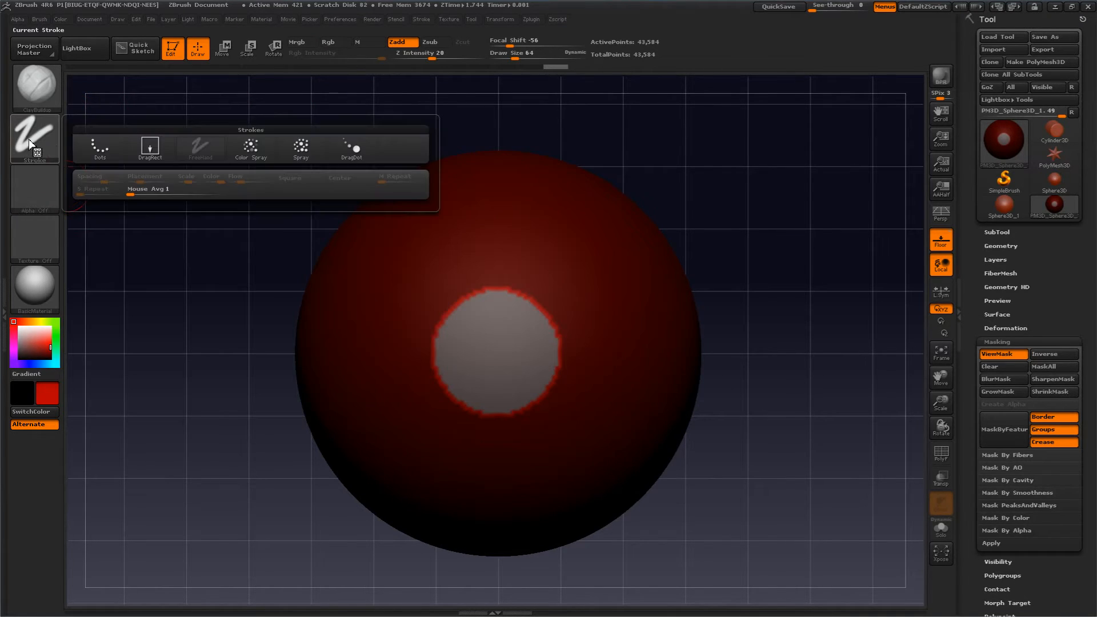
click(299, 147)
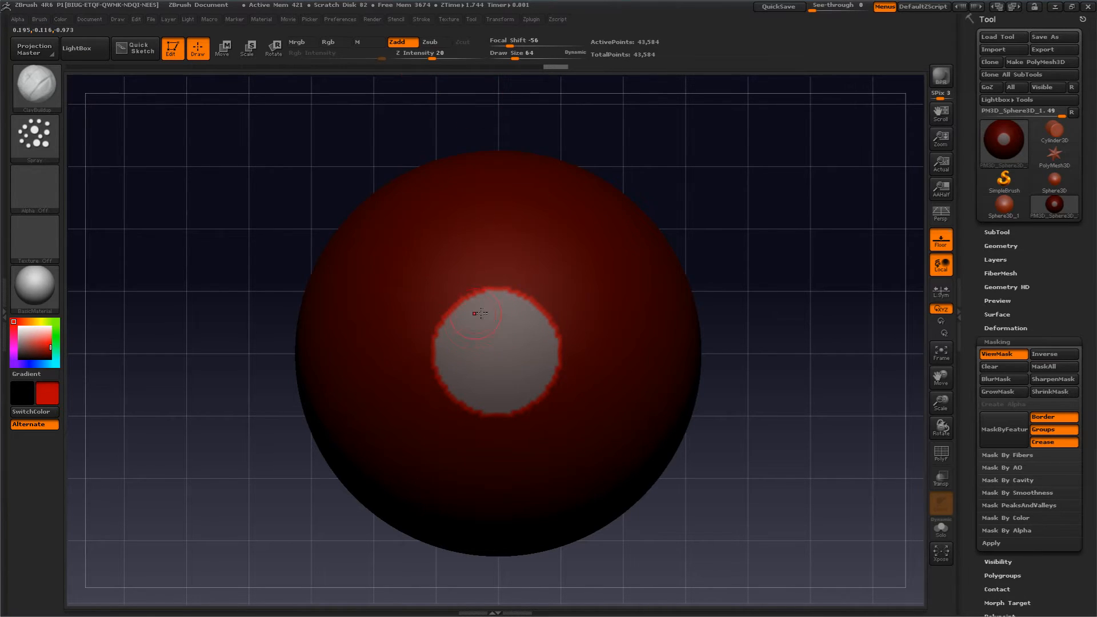
- Try a sprayed ClayBuildup stroke over the grey cap at Z Intensity 20, and undo it
mouse_move(481, 313)
mouse_down()
mouse_move(520, 360)
mouse_move(486, 388)
mouse_move(531, 377)
mouse_move(457, 343)
mouse_move(526, 372)
mouse_move(475, 394)
mouse_up()
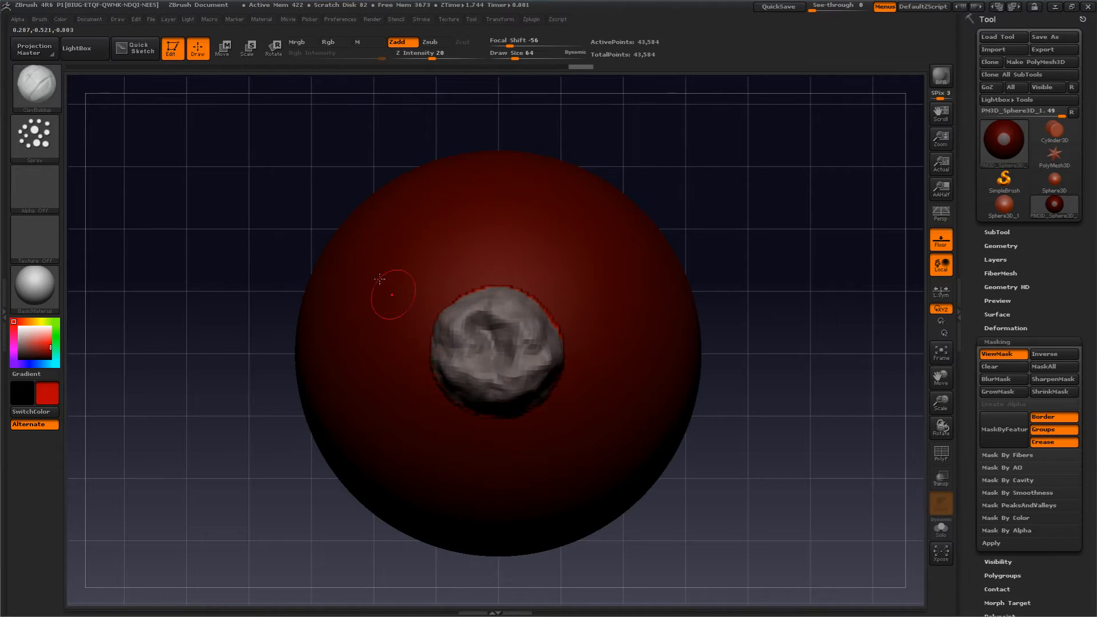
key(ctrl+z)
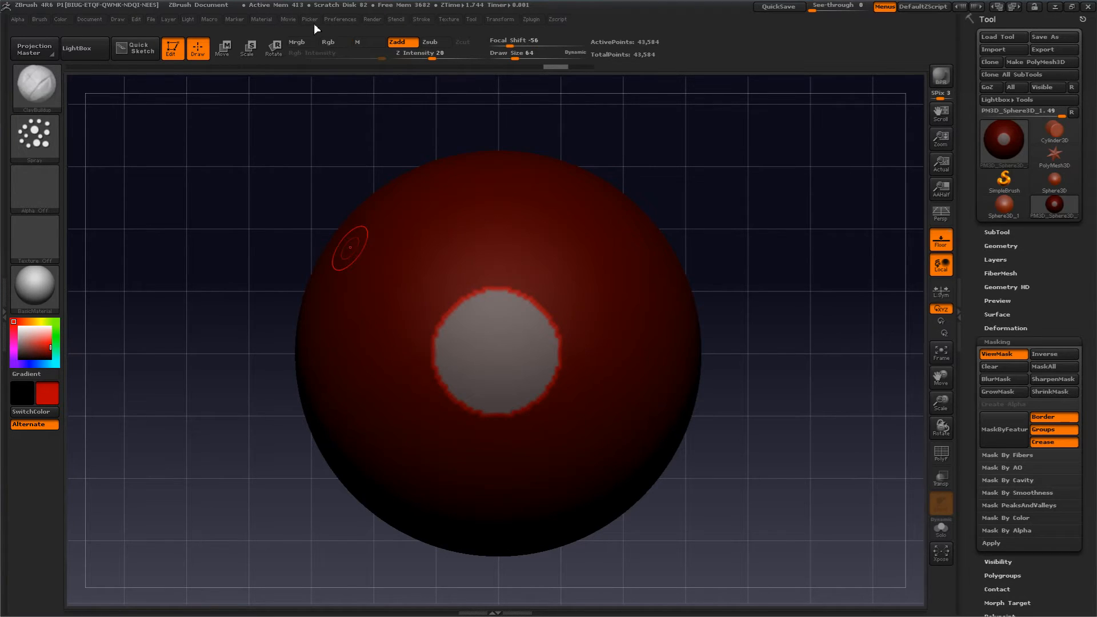
- Sculpt a subtle lumpy texture across the unmasked grey cap with Z Intensity 9 and Focal Shift 0
click(417, 59)
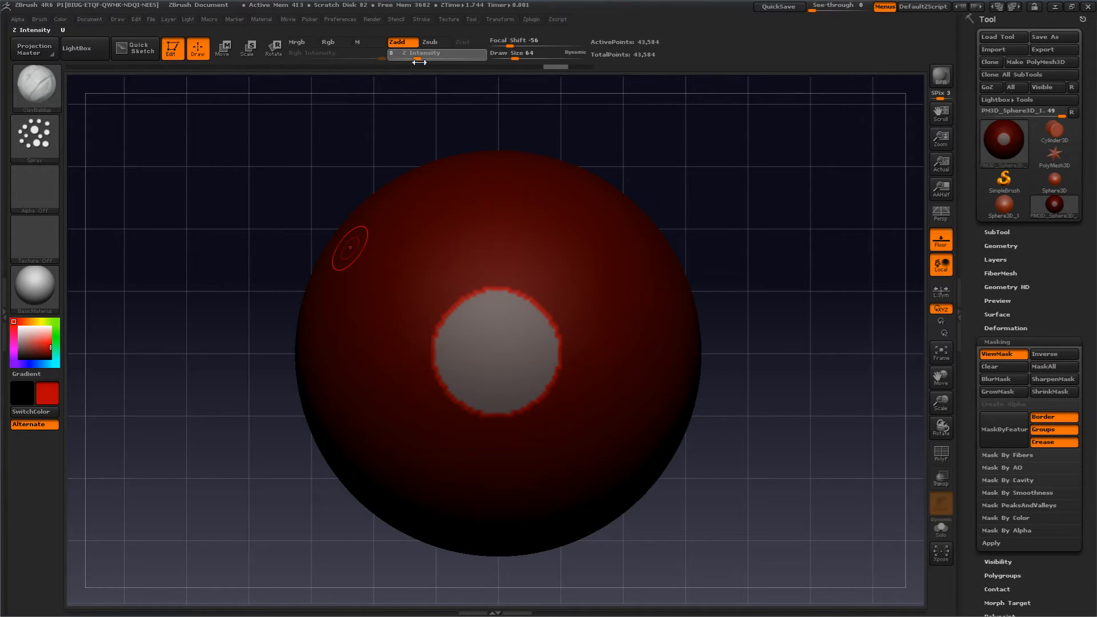
drag(421, 62, 418, 60)
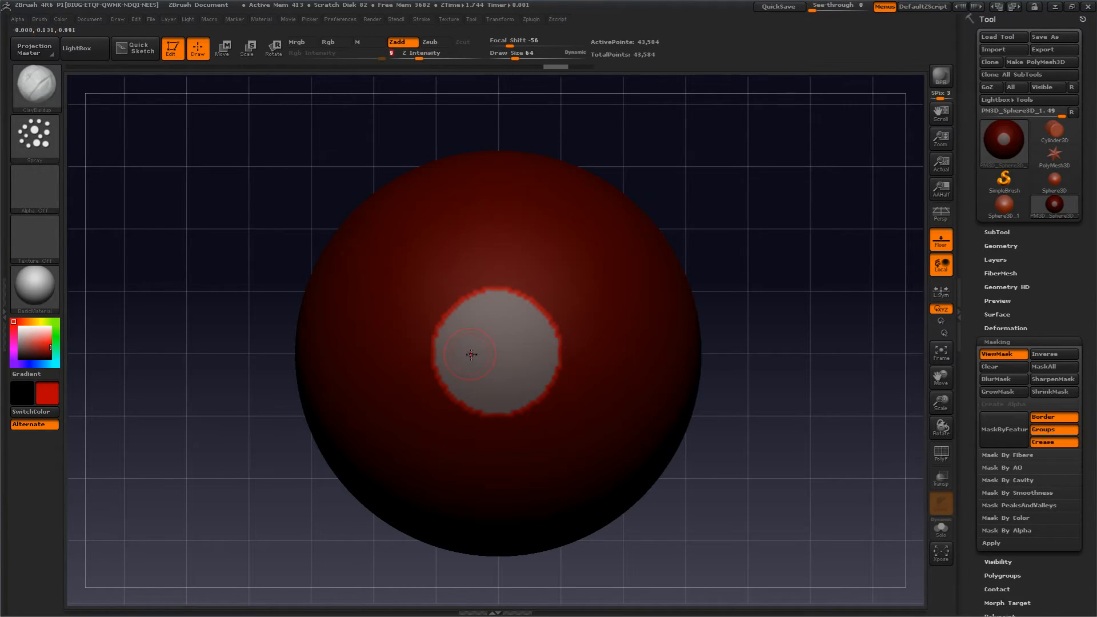
drag(506, 45, 532, 43)
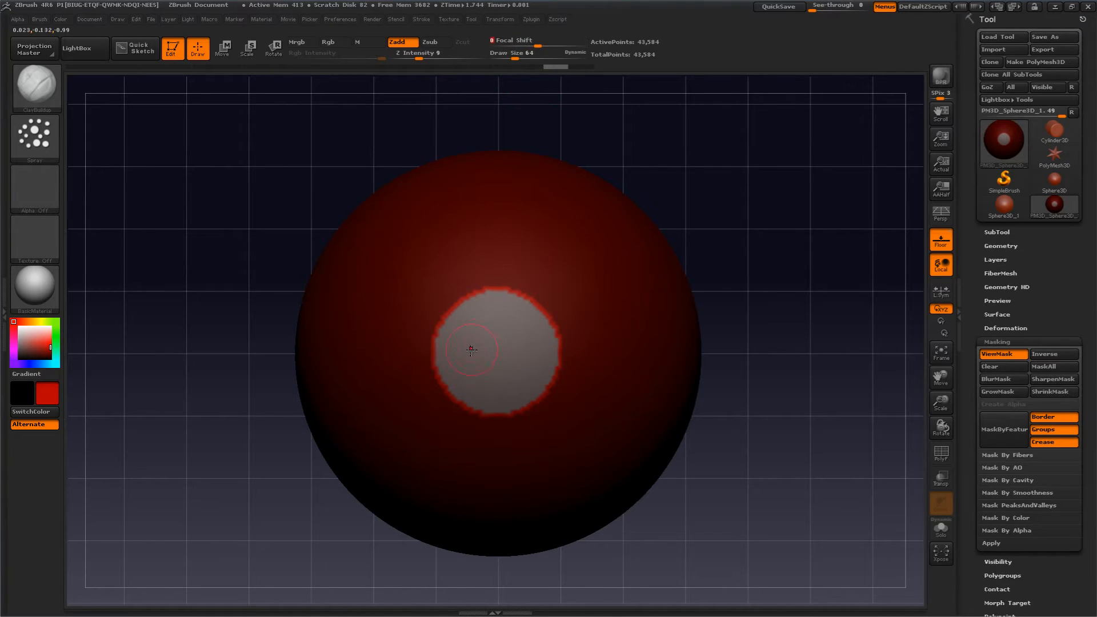
mouse_move(473, 348)
mouse_down()
mouse_move(509, 345)
mouse_move(502, 407)
mouse_move(468, 366)
mouse_move(480, 320)
mouse_up()
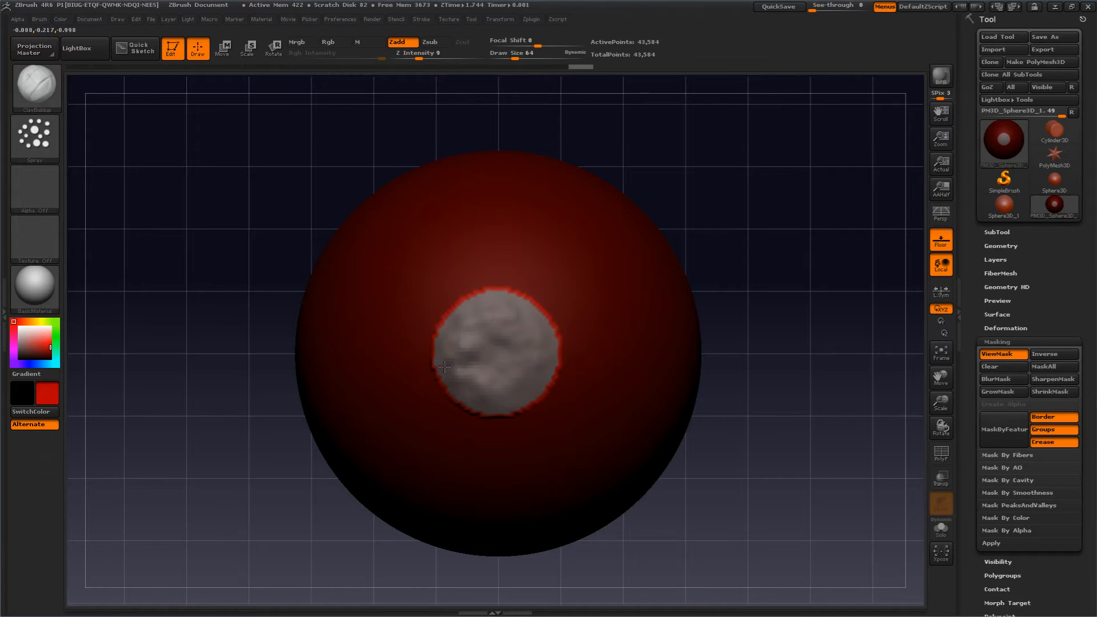
drag(444, 367, 495, 375)
right_drag(536, 387, 522, 371)
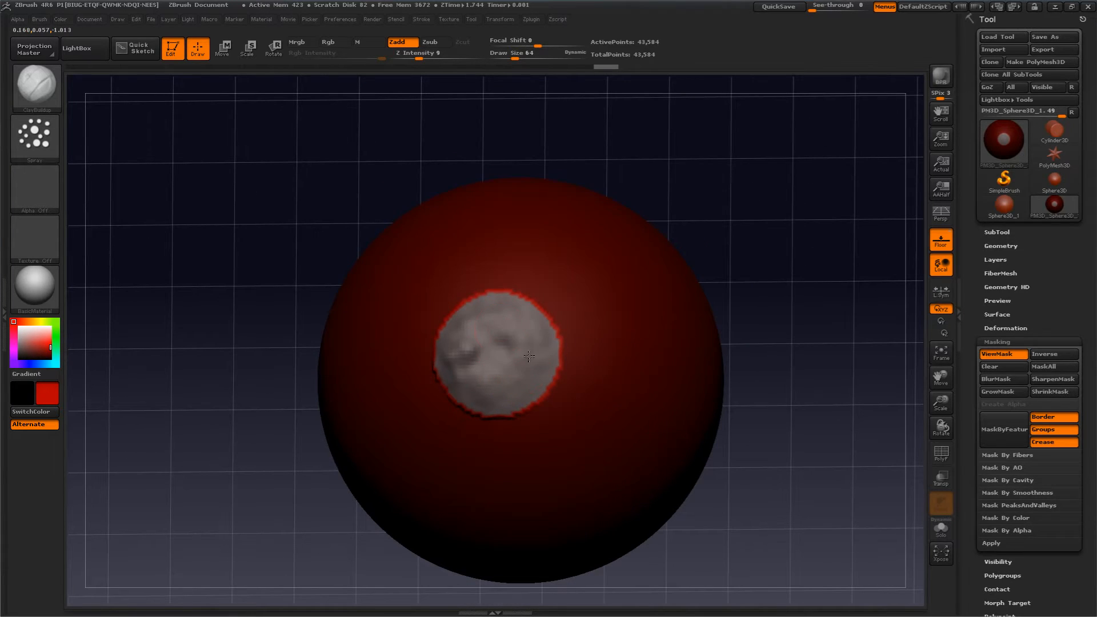
drag(499, 388, 498, 388)
drag(284, 343, 298, 292)
mouse_move(262, 238)
mouse_down()
mouse_move(270, 255)
mouse_move(227, 183)
mouse_up()
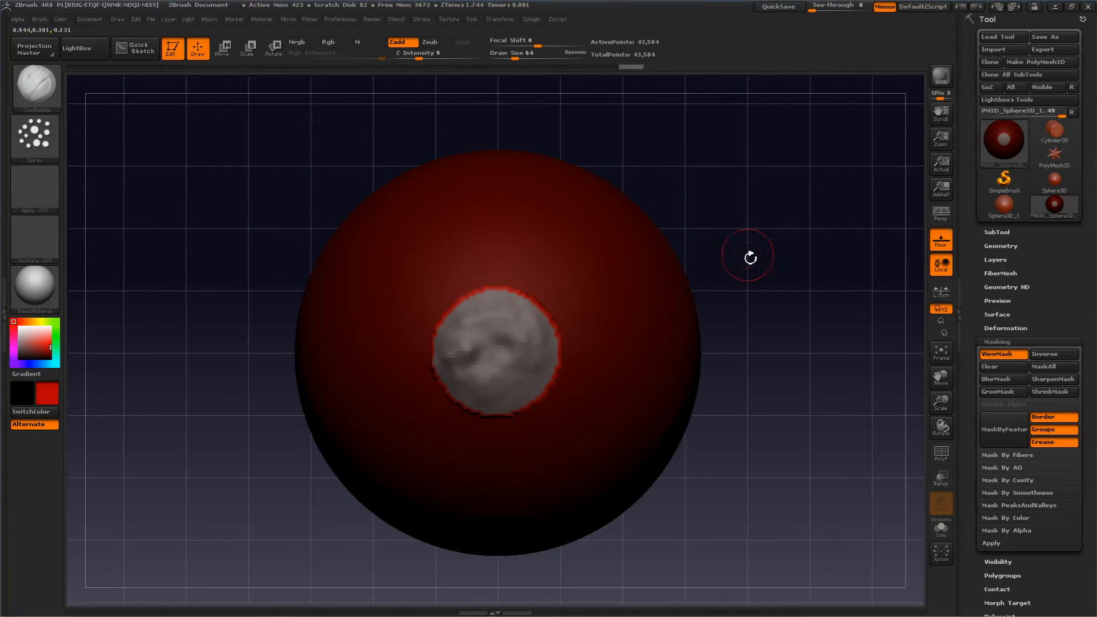
- Clear the mask from the red body and carve a groove around the grey cap's rim with the Dam_Standard brush
click(997, 355)
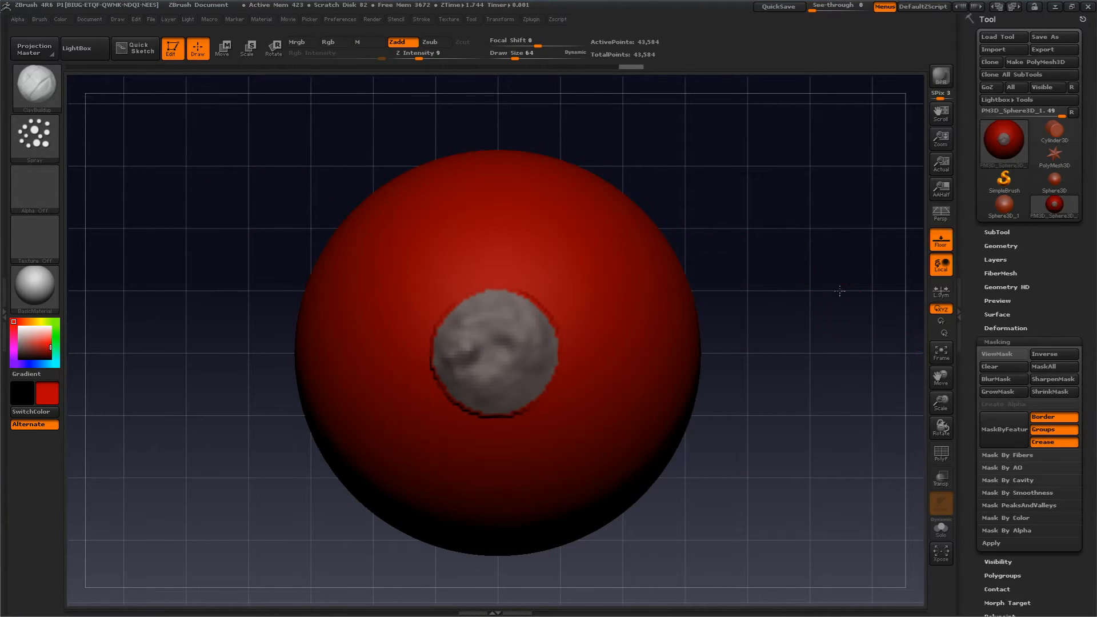
drag(840, 290, 780, 275)
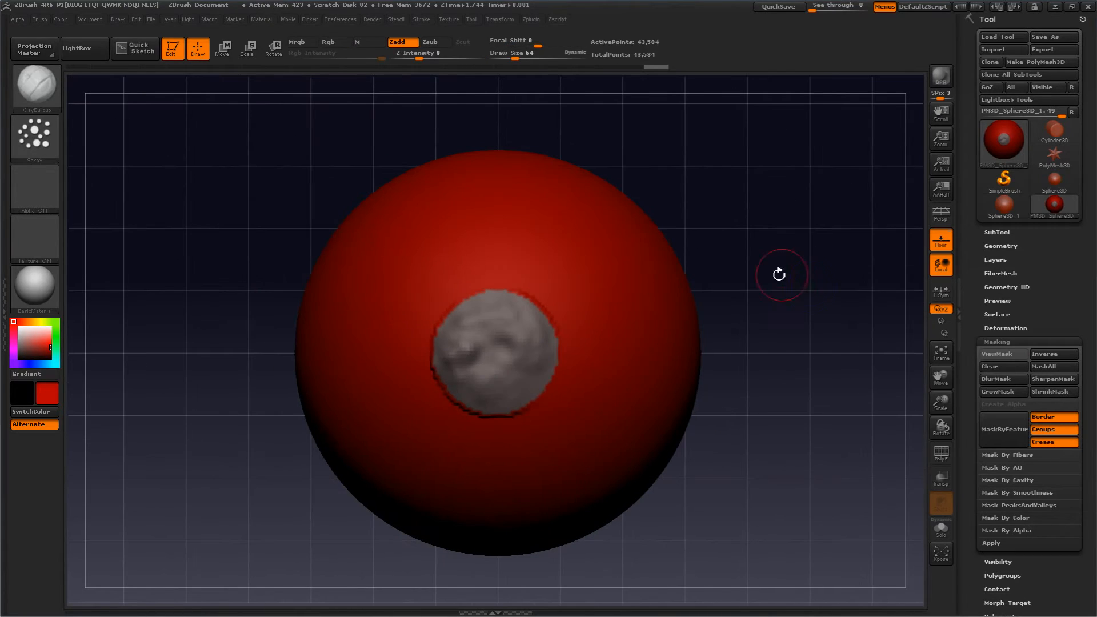
click(28, 88)
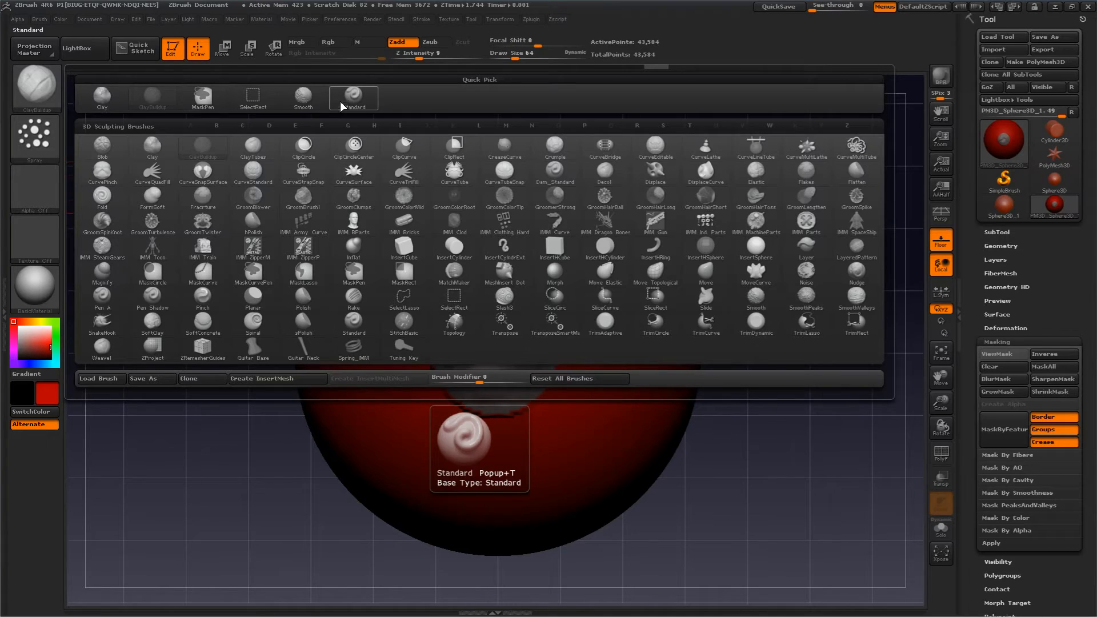
click(268, 127)
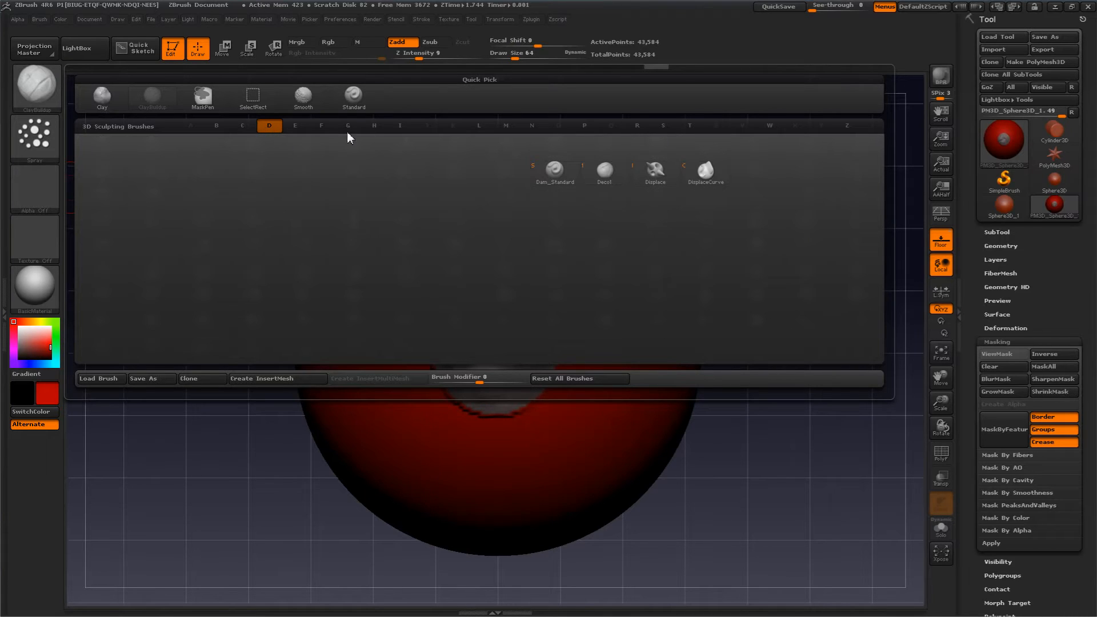
click(563, 170)
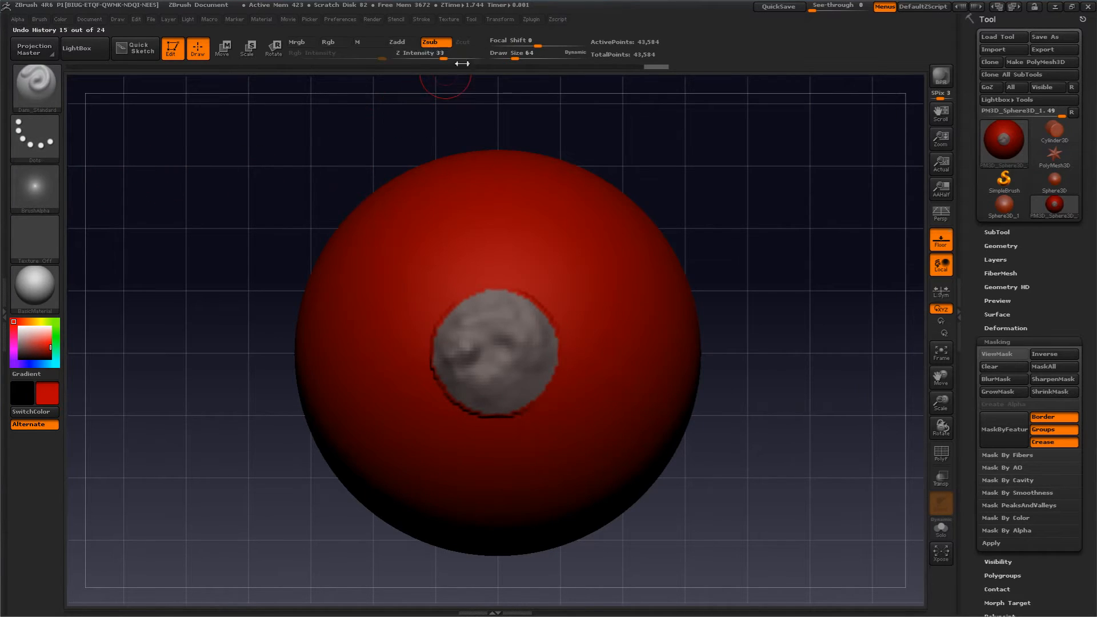
mouse_move(34, 186)
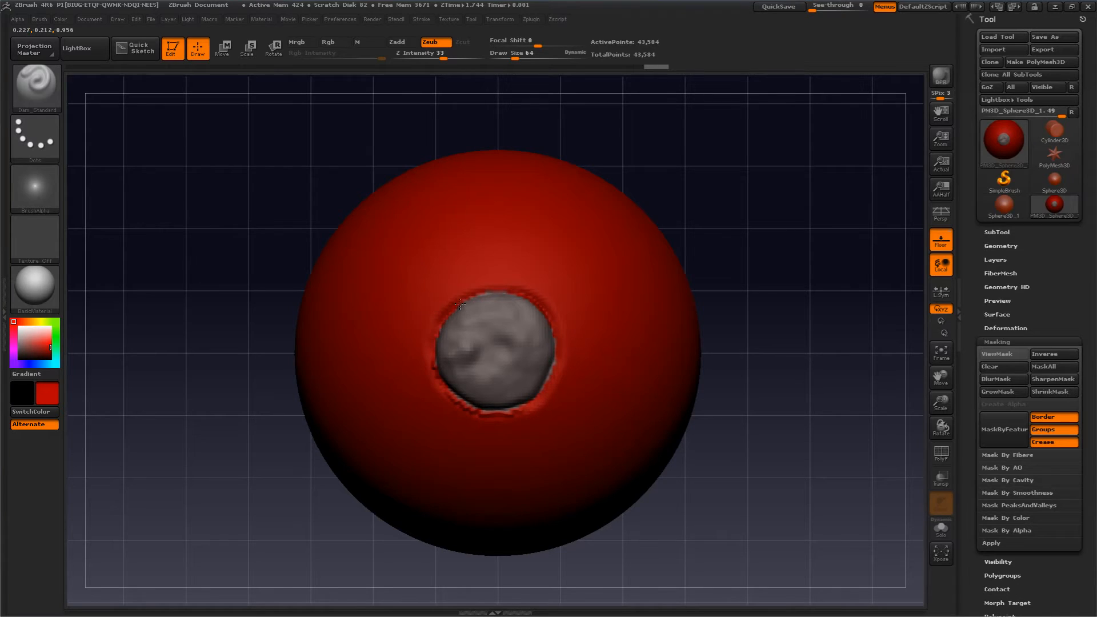
drag(460, 304, 479, 292)
- Smooth the groove around the cap's rim with the Smooth brush at Focal Shift 0 and Z Intensity 16
key(shift)
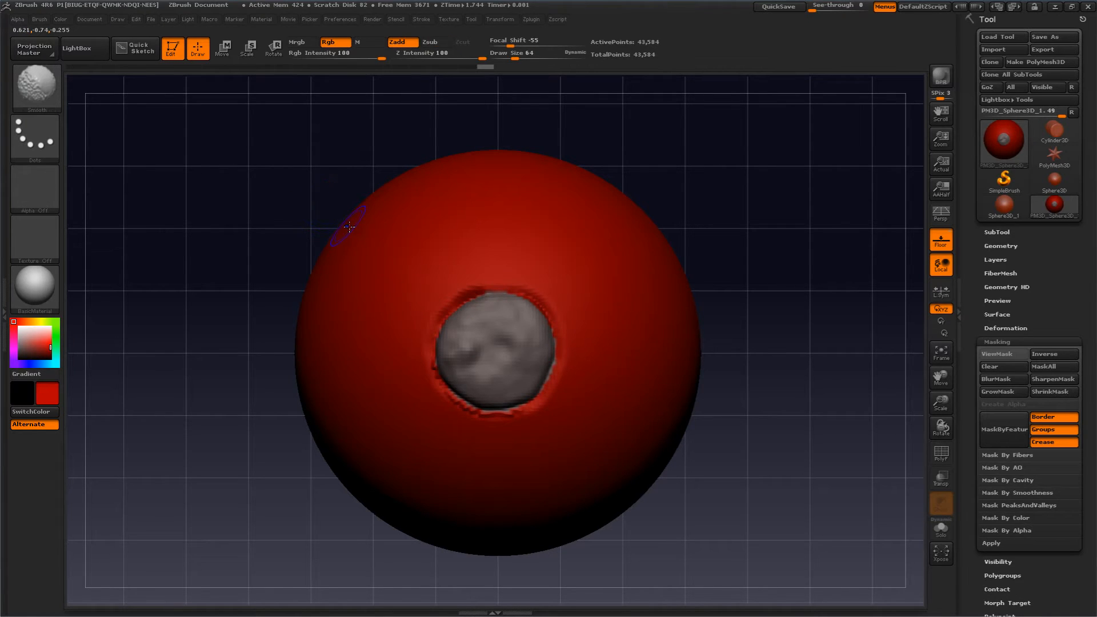
drag(510, 45, 428, 57)
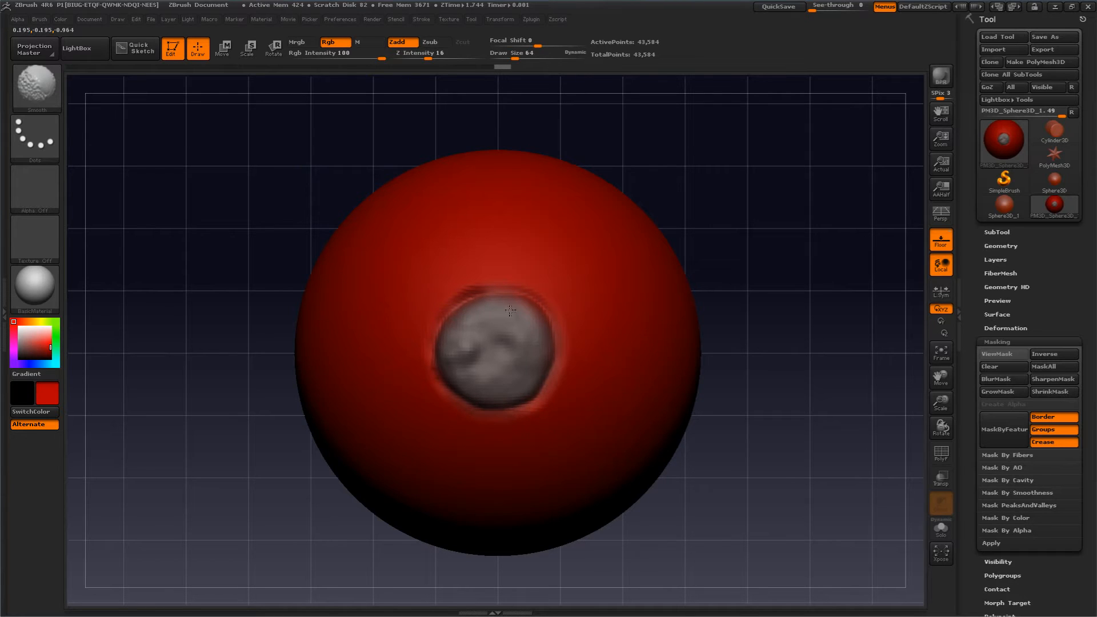
mouse_move(849, 374)
mouse_down()
mouse_move(832, 266)
mouse_move(842, 275)
mouse_move(834, 345)
mouse_up()
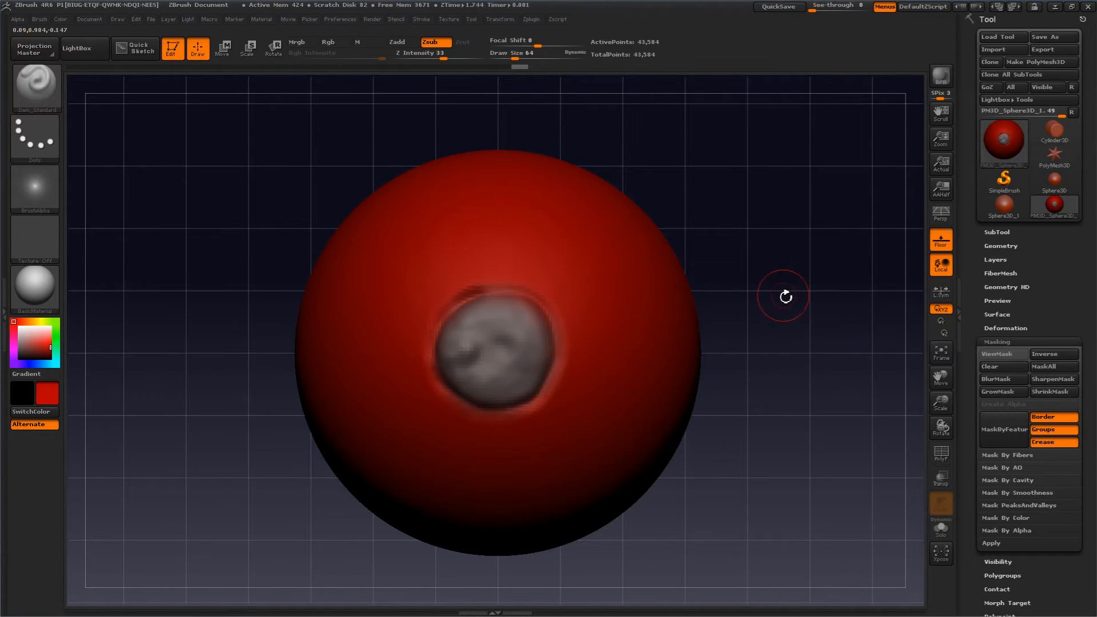
- Hide the grey cap's polygroup to isolate the red body, and view it from the side
ctrl+shift+click(488, 348)
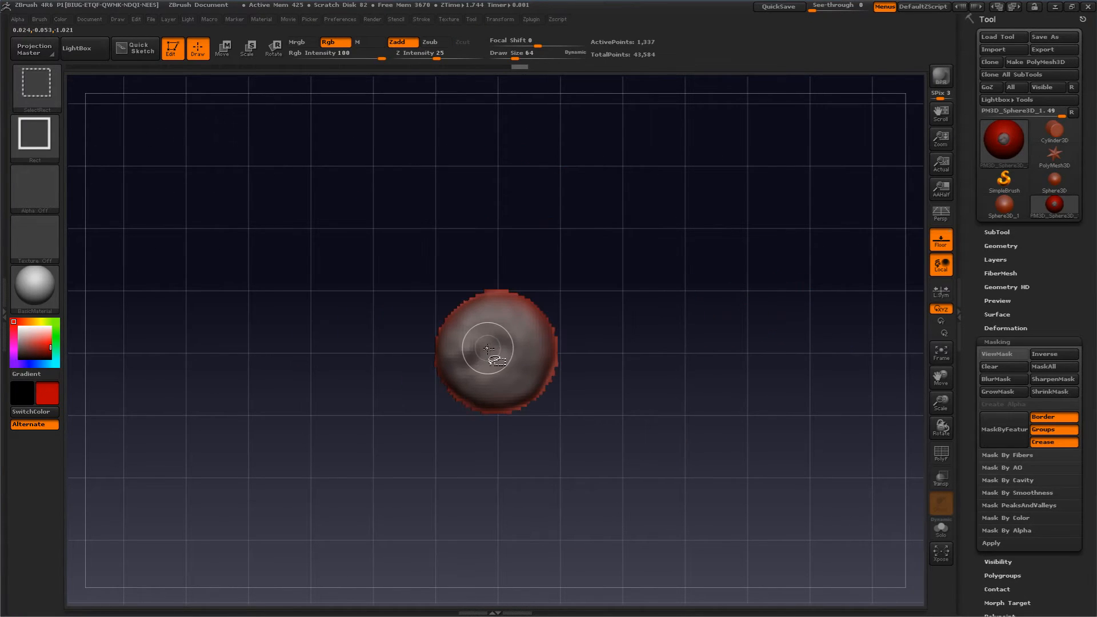
ctrl+shift+click(768, 305)
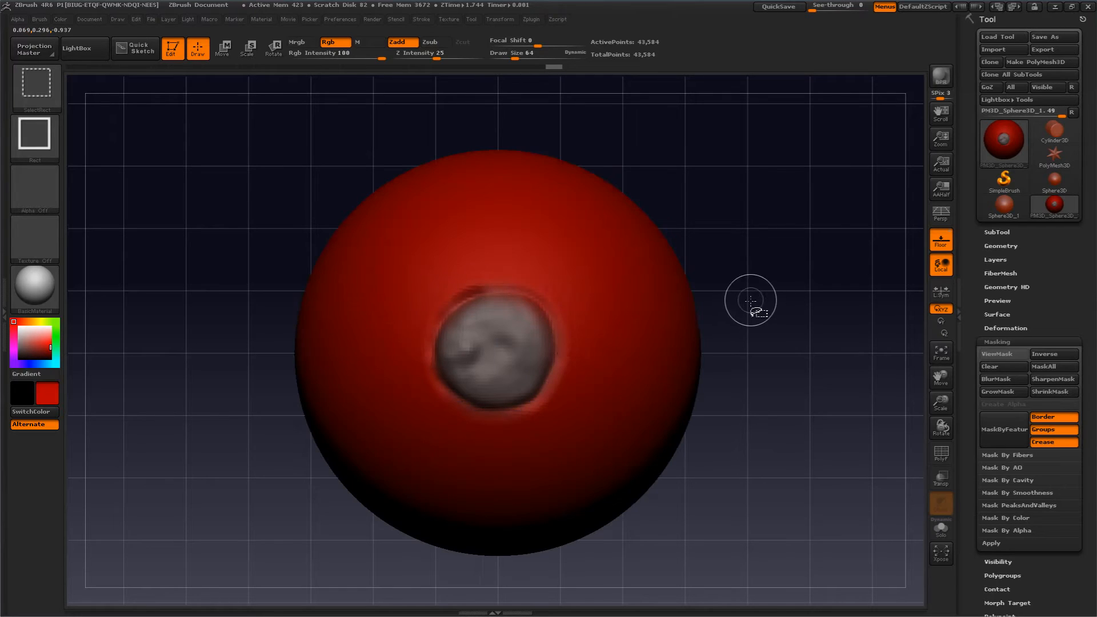
ctrl+shift+click(595, 287)
shift+drag(813, 297, 824, 265)
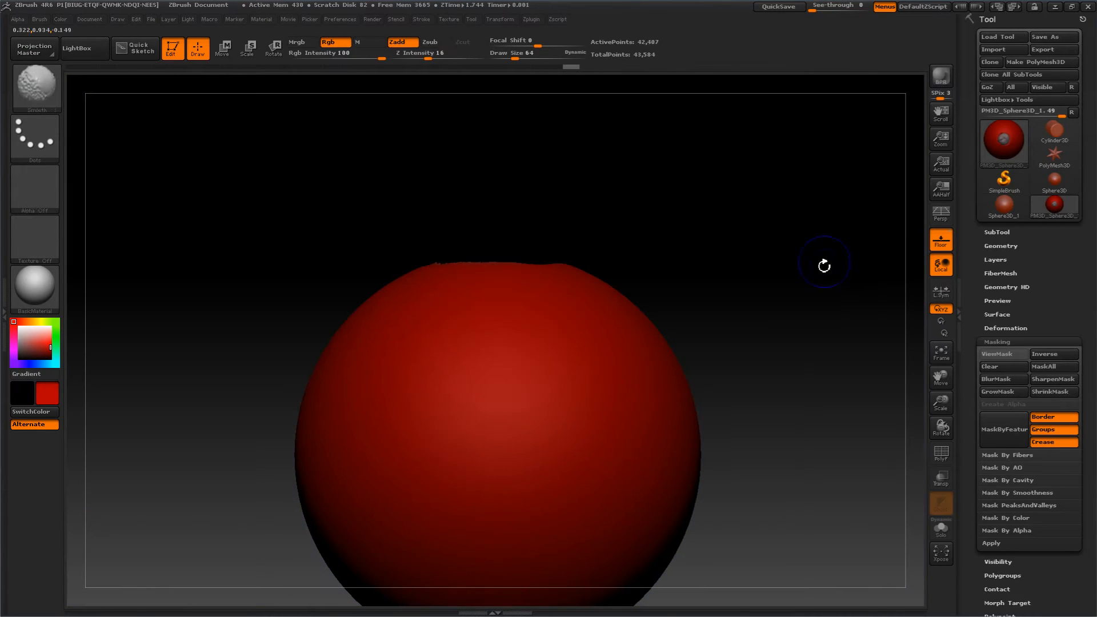
alt+drag(802, 343, 793, 250)
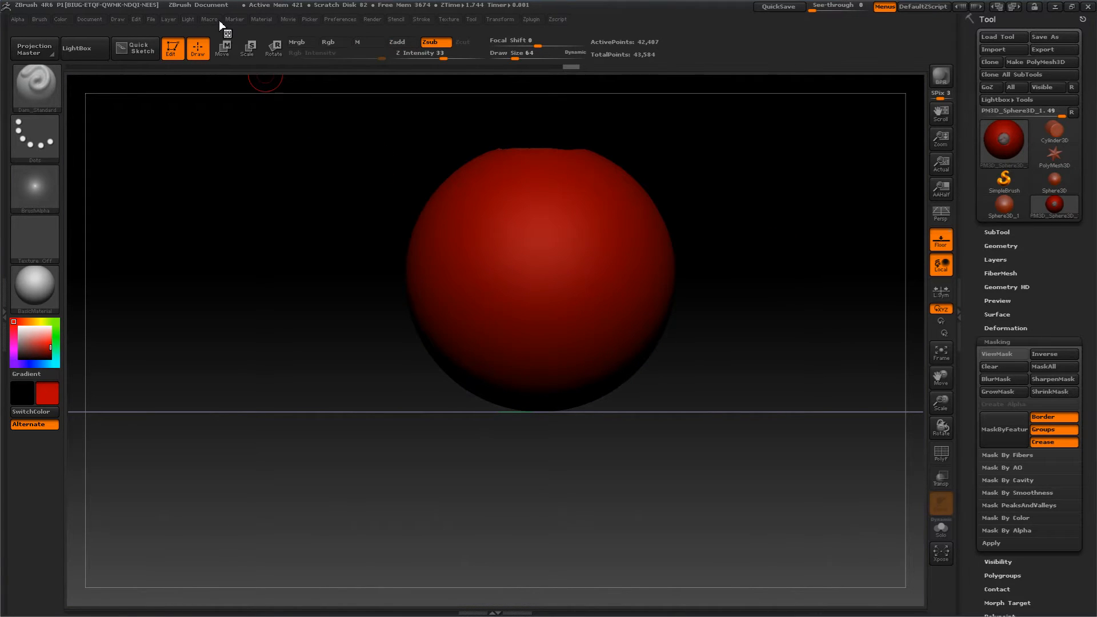
- Raise the Ambient modifier of BasicMaterial to brighten the red body, and fill the body with the current red colour
click(248, 20)
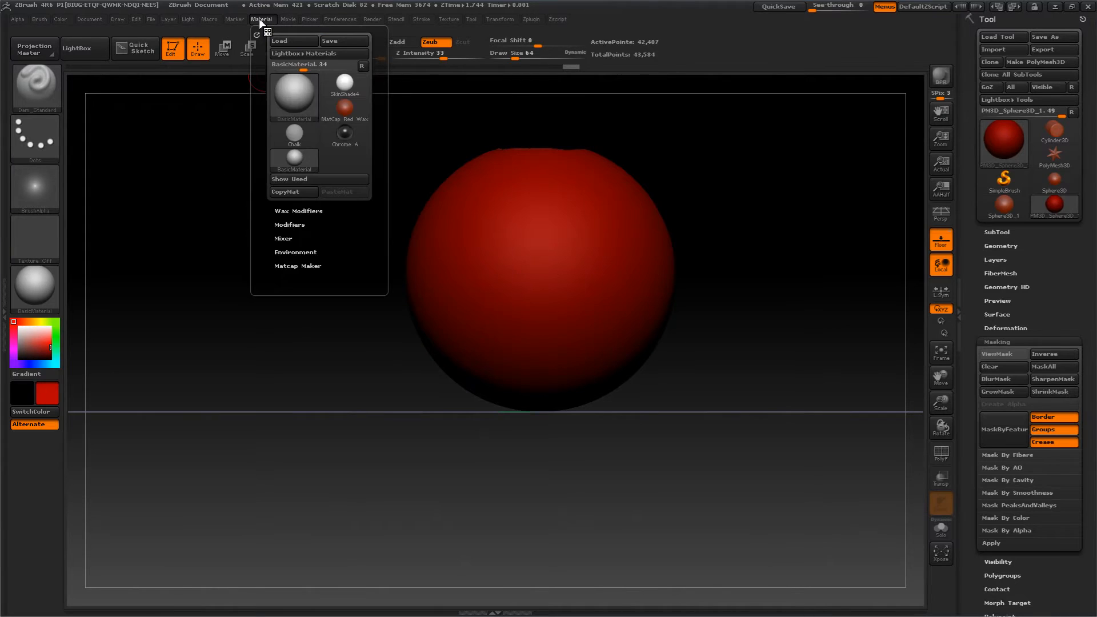
click(275, 224)
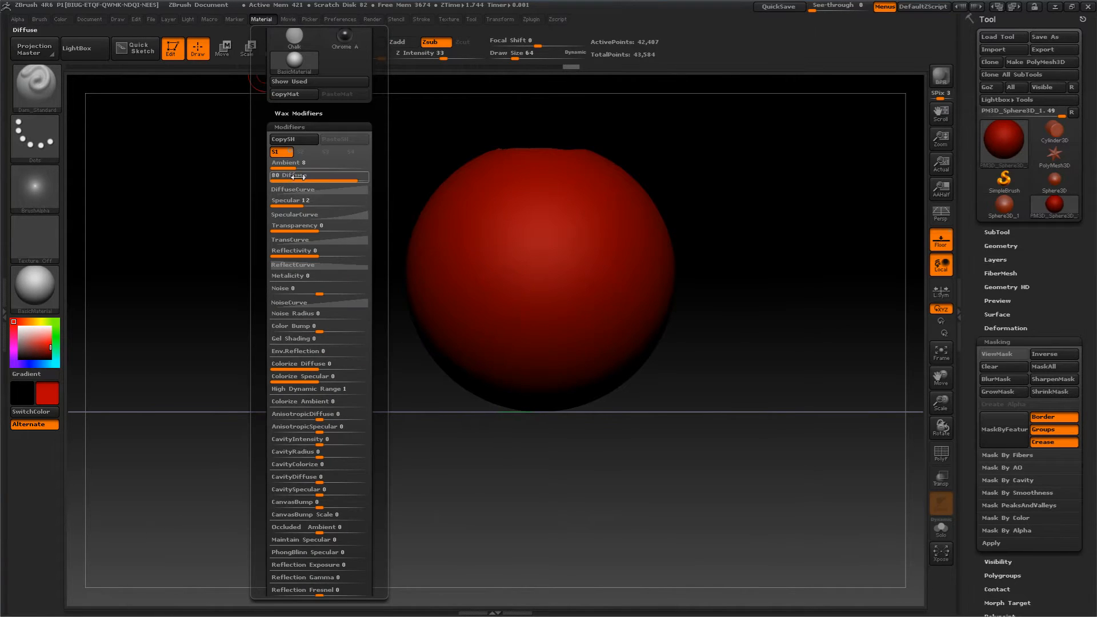
drag(302, 164, 336, 164)
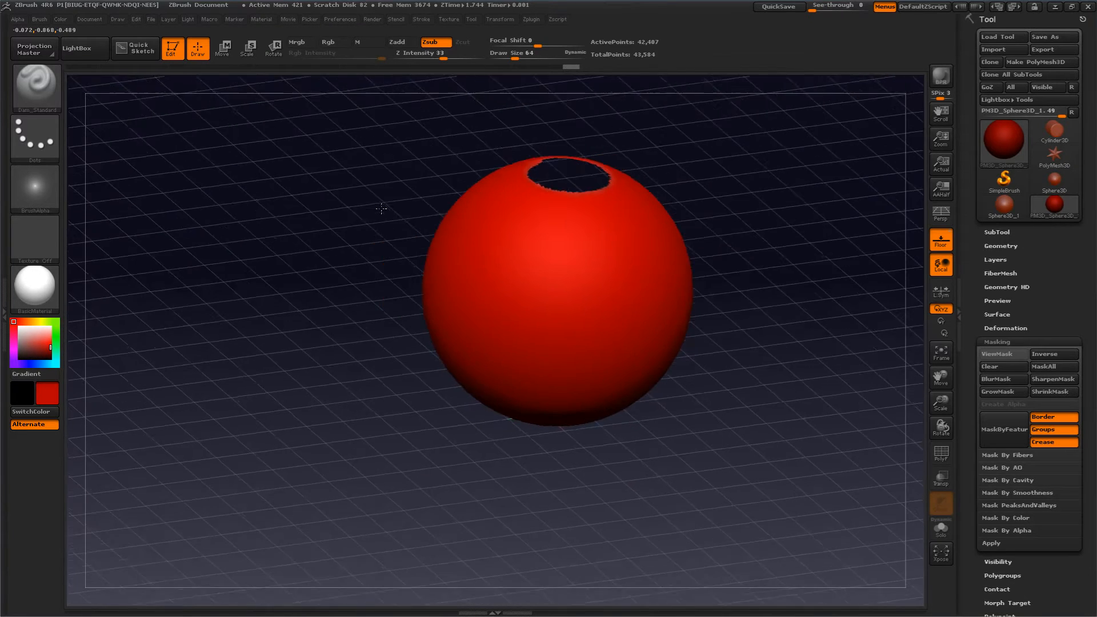
drag(381, 209, 294, 152)
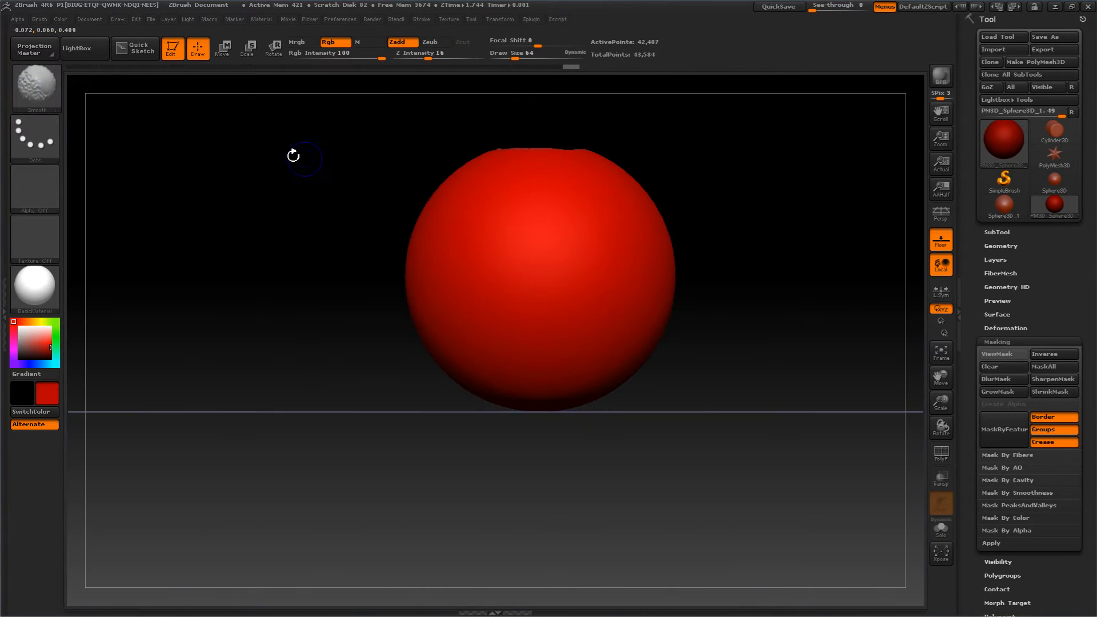
click(59, 20)
click(87, 247)
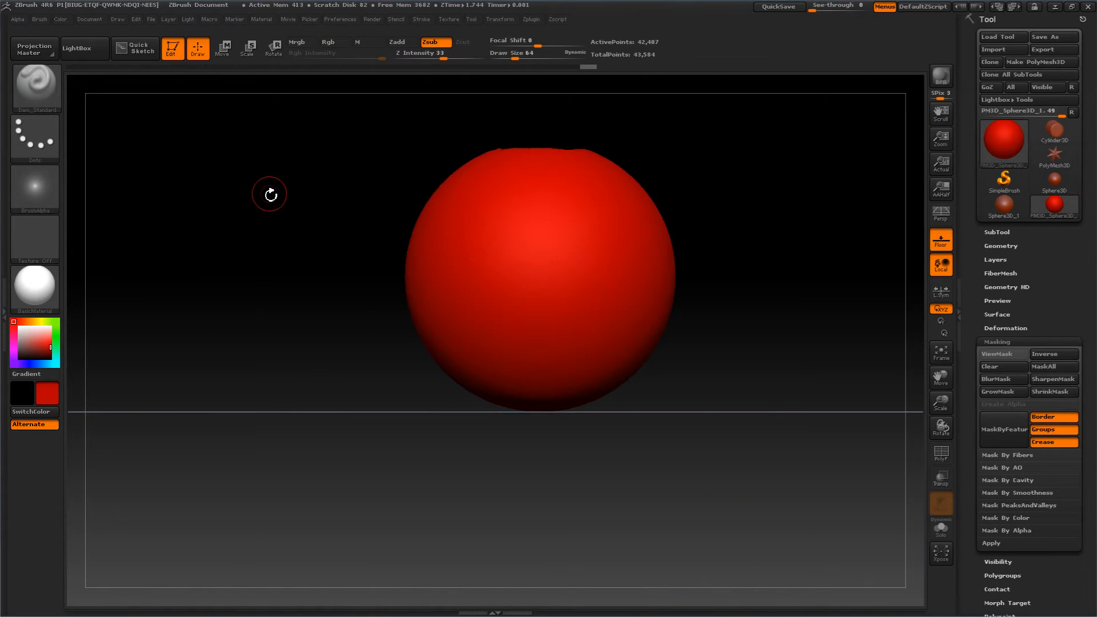
- Choose the Clay brush with the Spray stroke and turn off its Rgb colouring
click(36, 86)
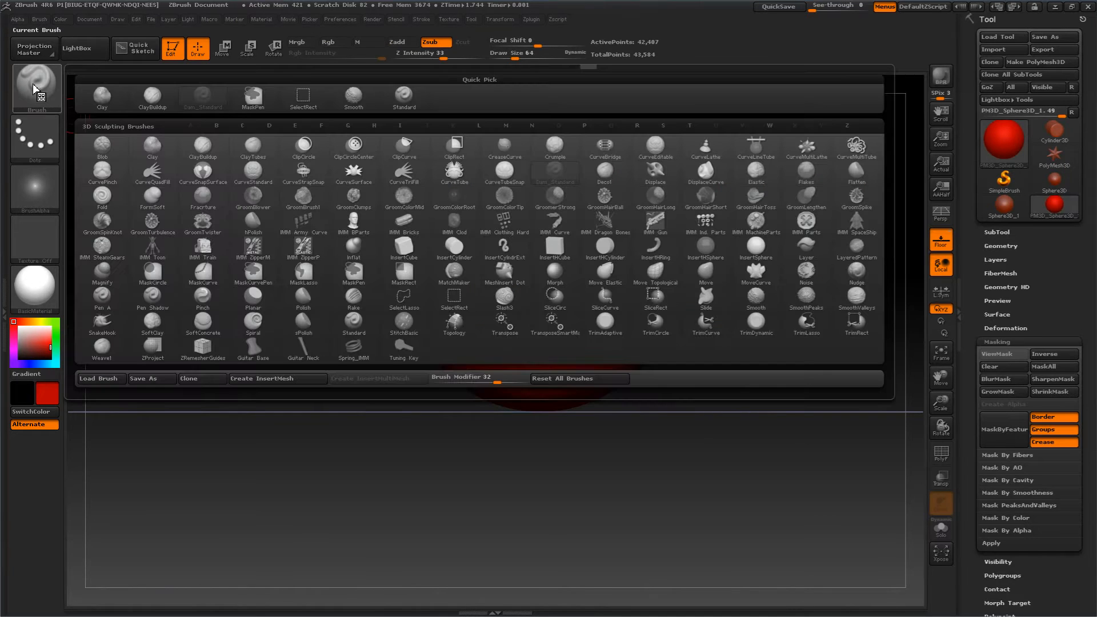
click(101, 98)
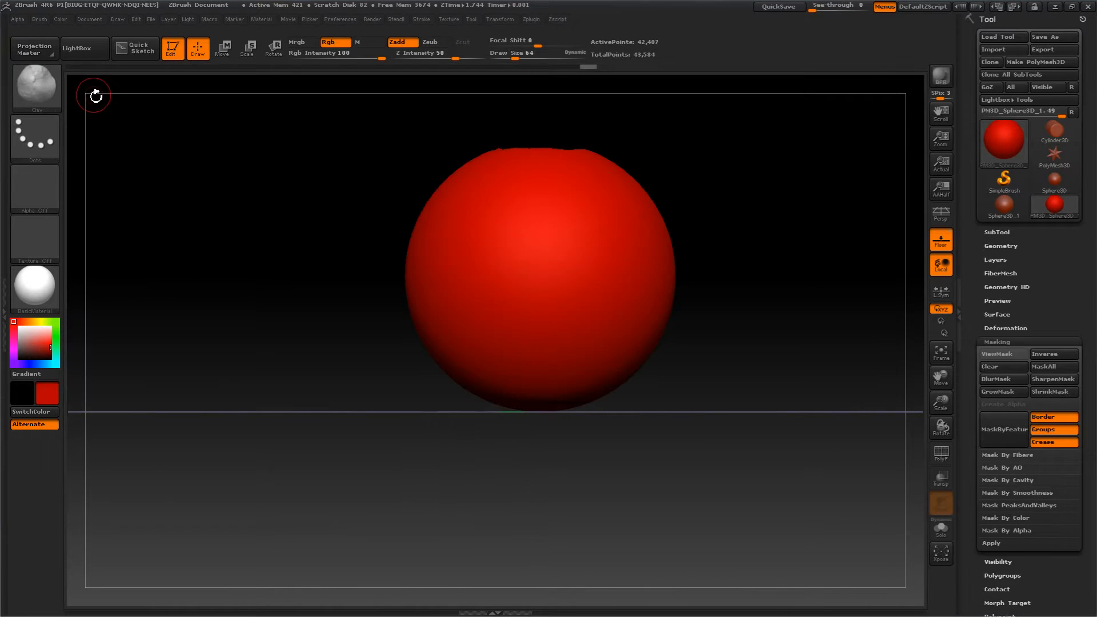
click(34, 136)
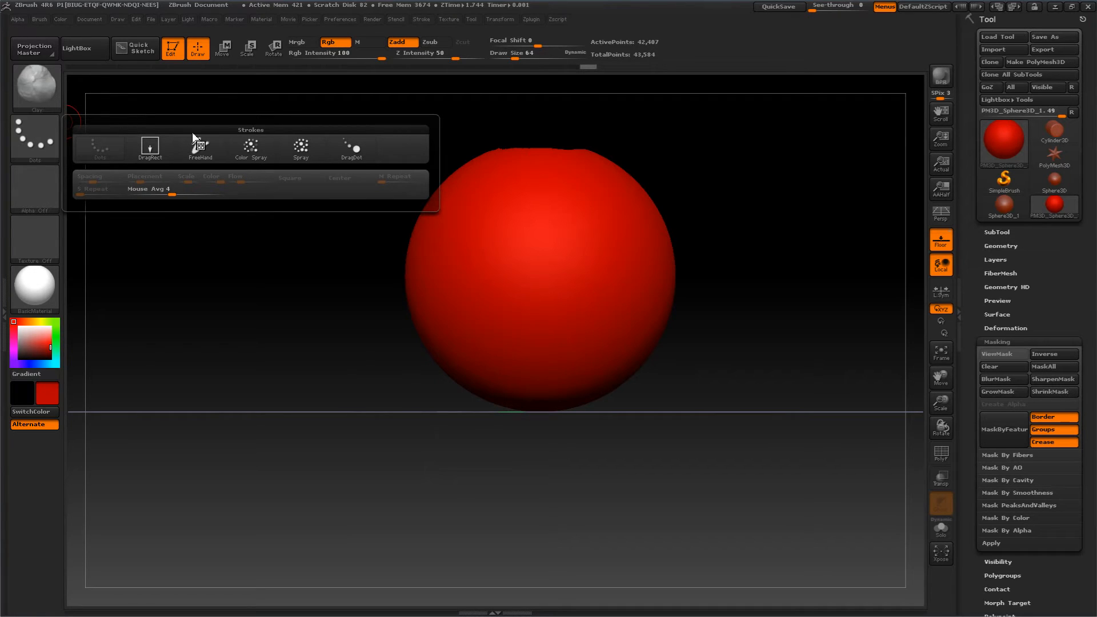
click(290, 151)
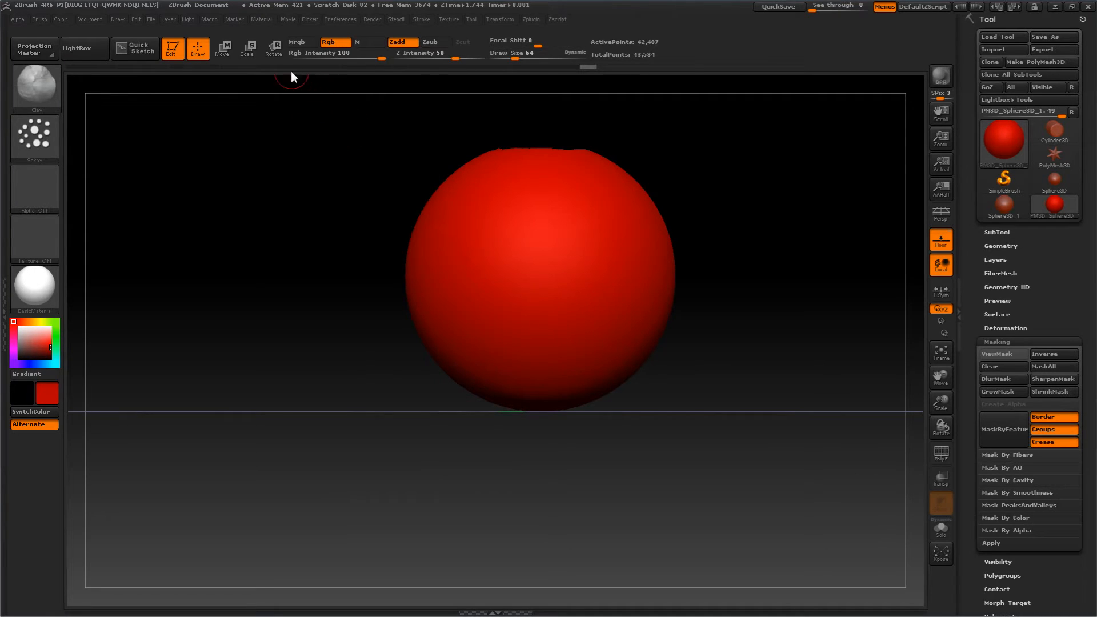
click(334, 43)
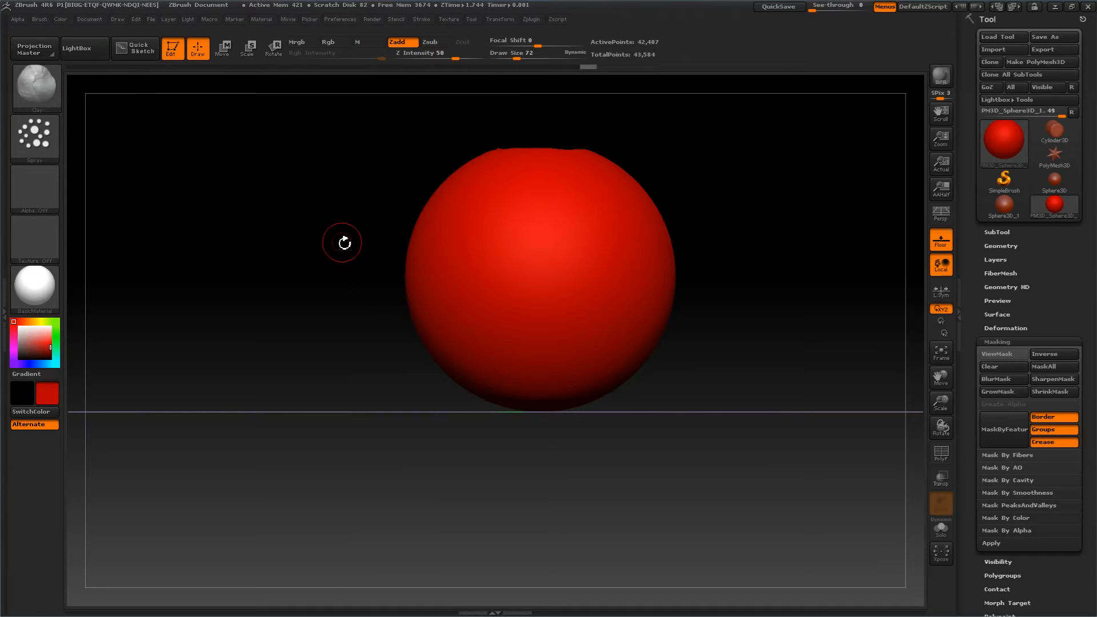
- Sculpt subtle lumps around the sides of the red body with a draw size of 172 and a very low Z Intensity
key(bracketright)
key(bracketright)
key(bracketright)
key(bracketright)
key(bracketright)
key(bracketright)
key(bracketright)
key(bracketright)
key(bracketright)
key(bracketright)
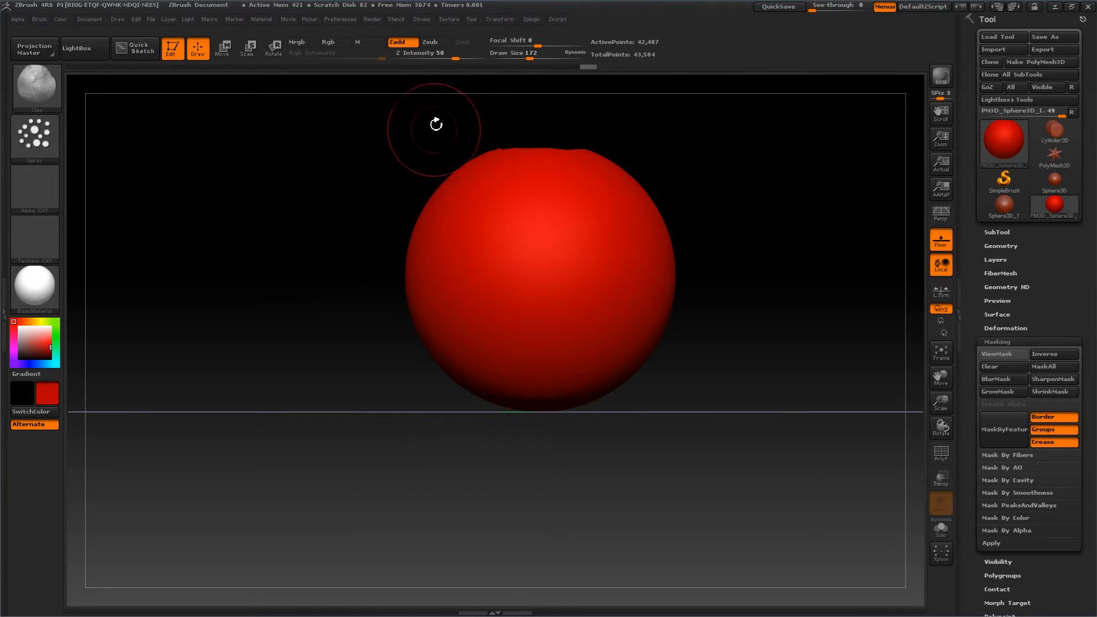
drag(452, 55, 423, 55)
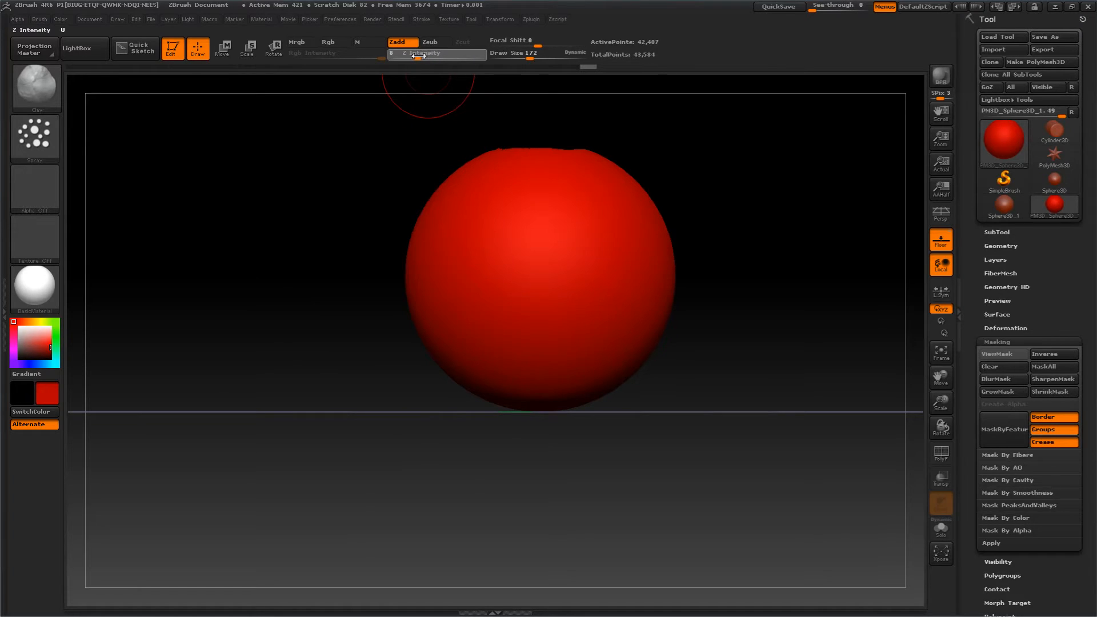
drag(518, 230, 539, 274)
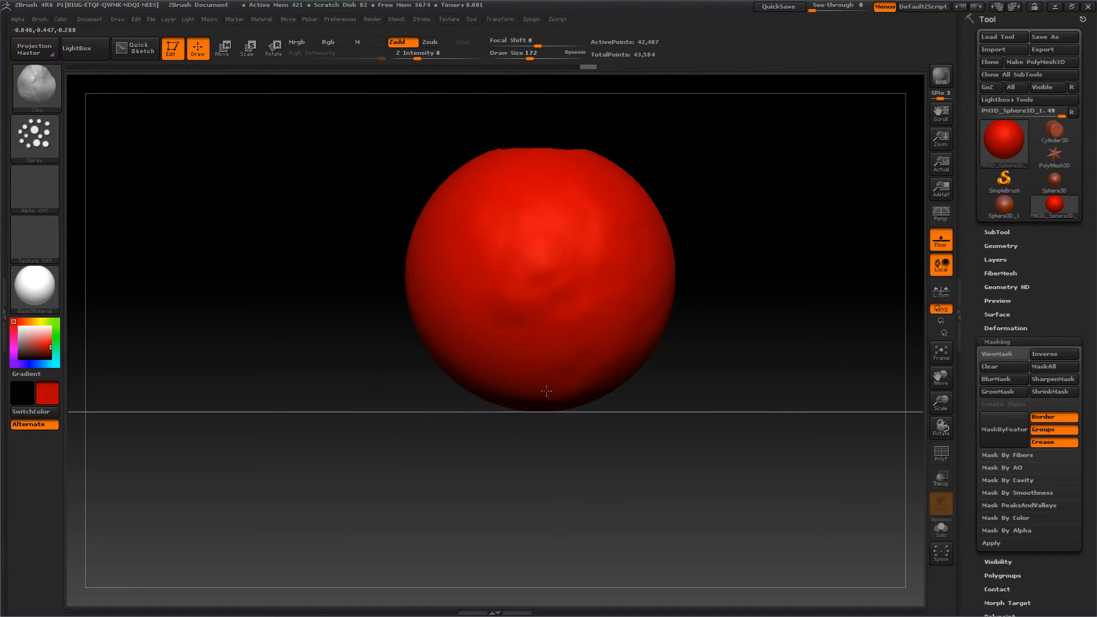
drag(282, 255, 381, 270)
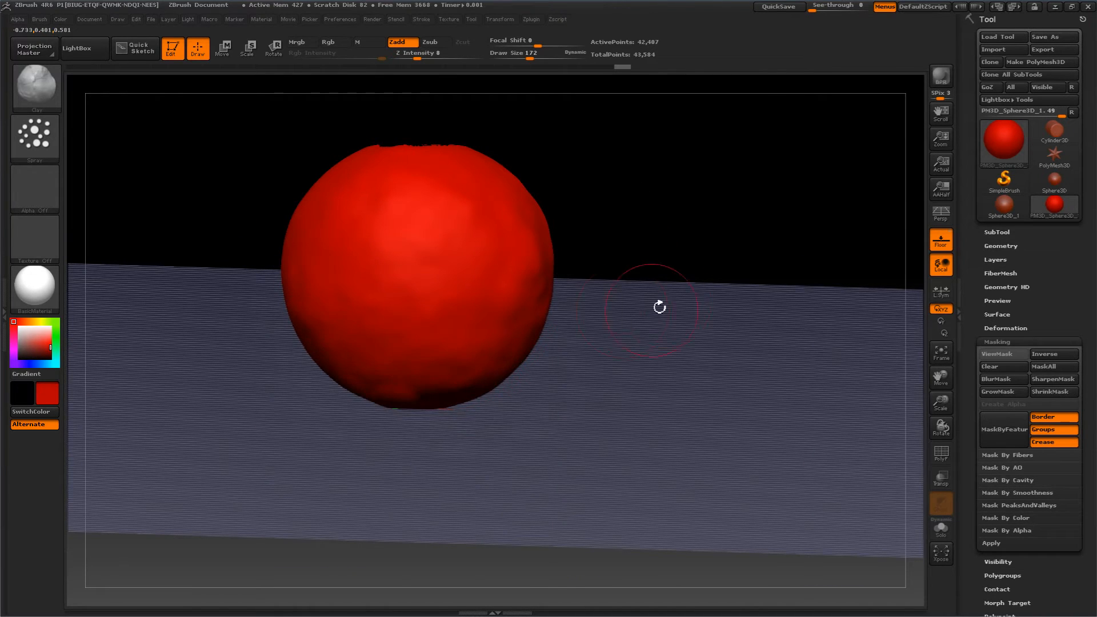
drag(661, 306, 627, 259)
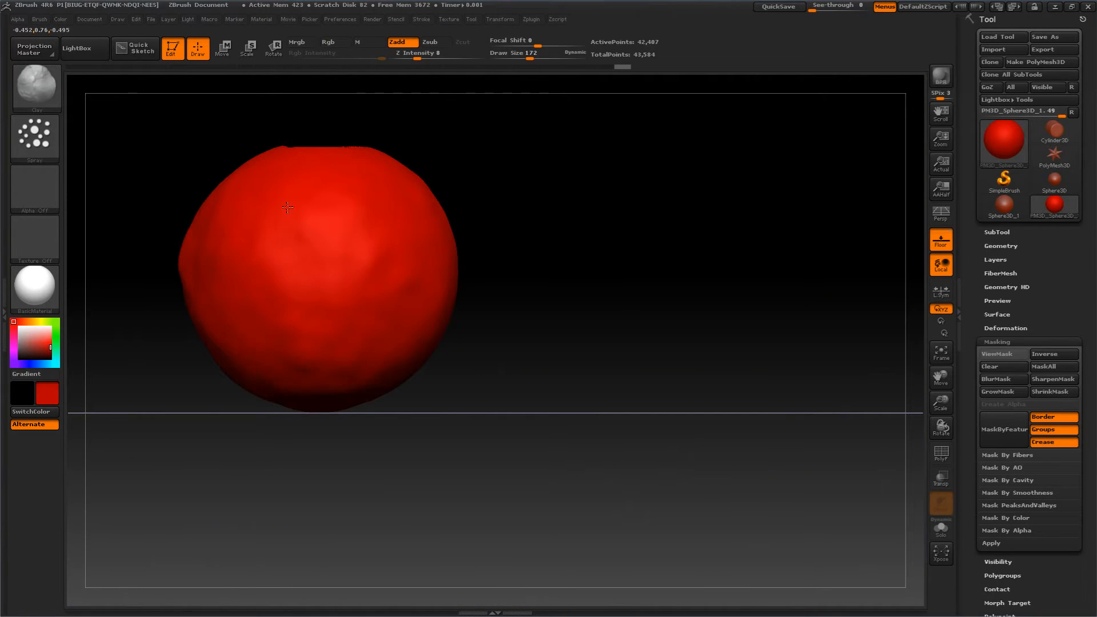
drag(551, 255, 583, 247)
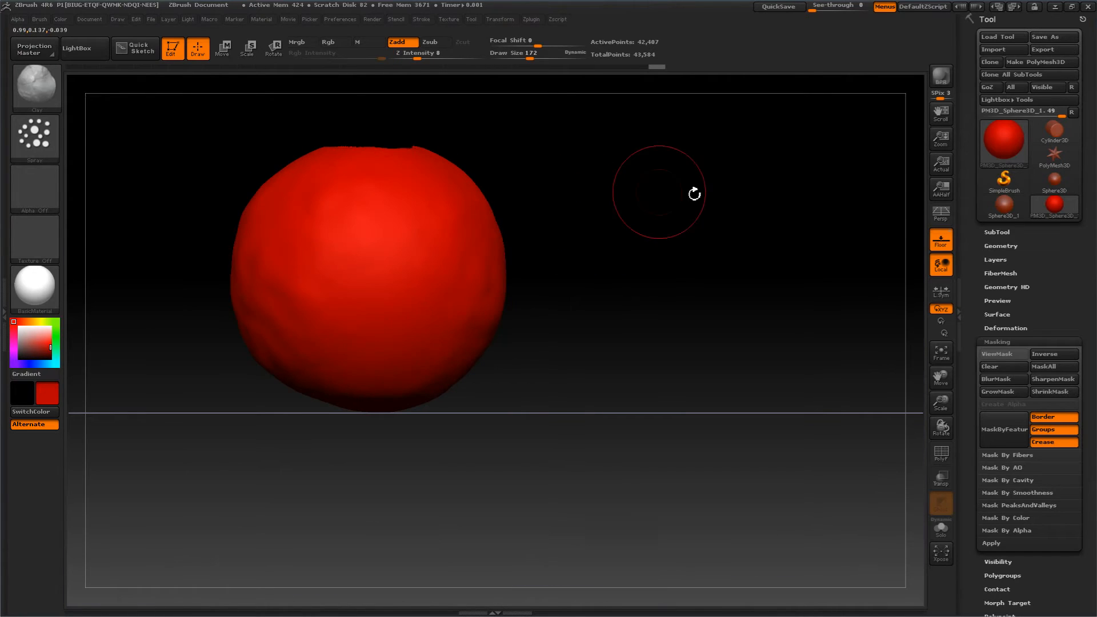
- Turn off the floor grid and continue the lumpy texture over the red body's underside and around its open rim
click(941, 240)
drag(662, 270, 658, 192)
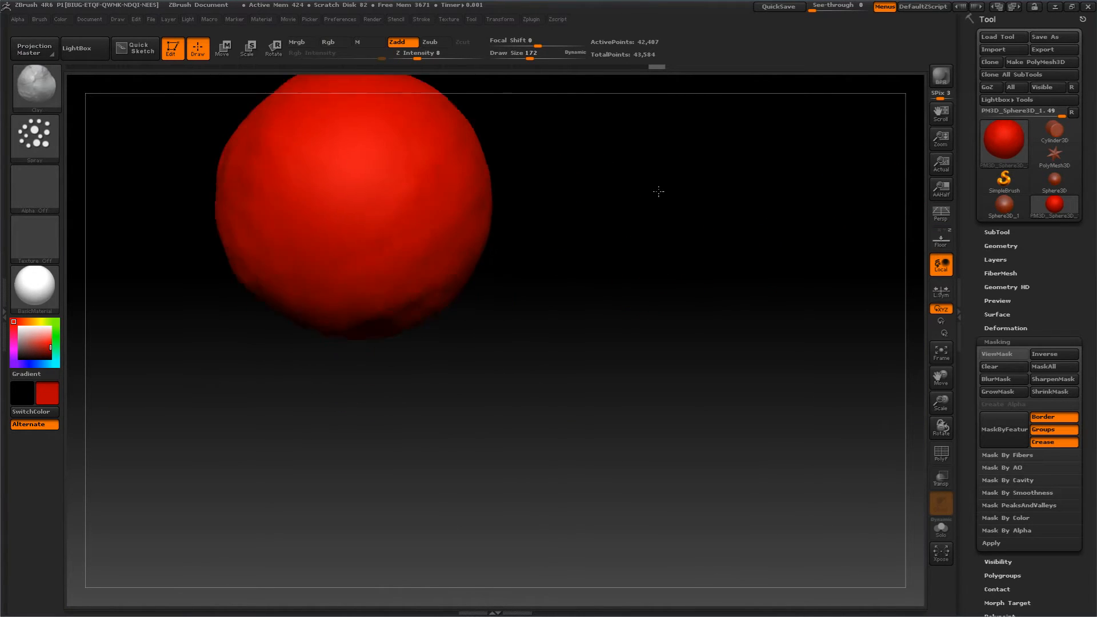
key(f)
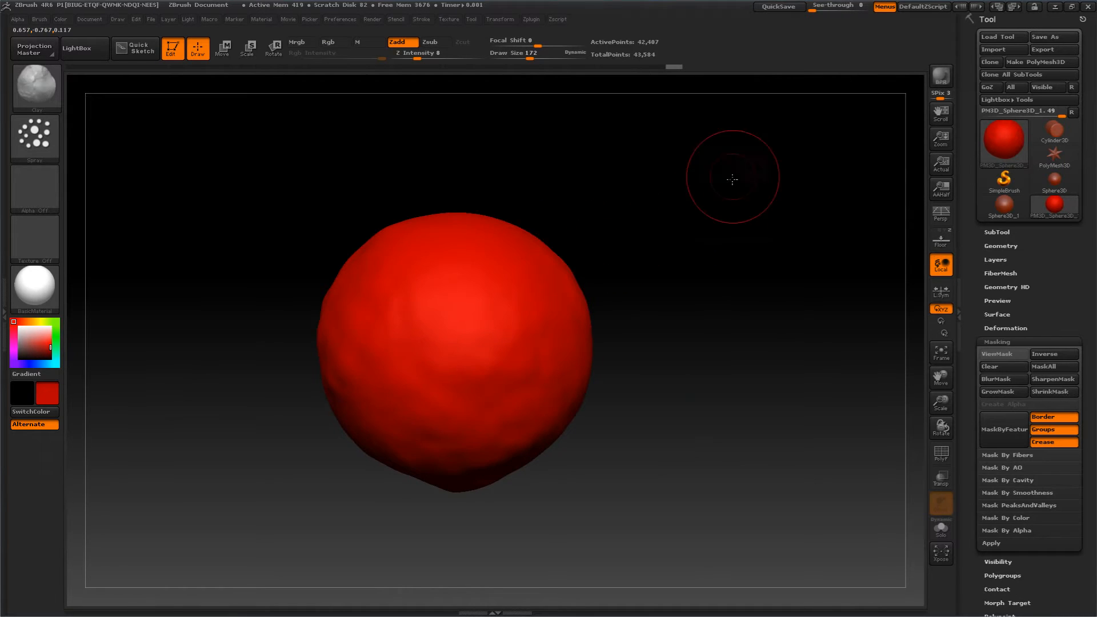
drag(729, 171, 717, 333)
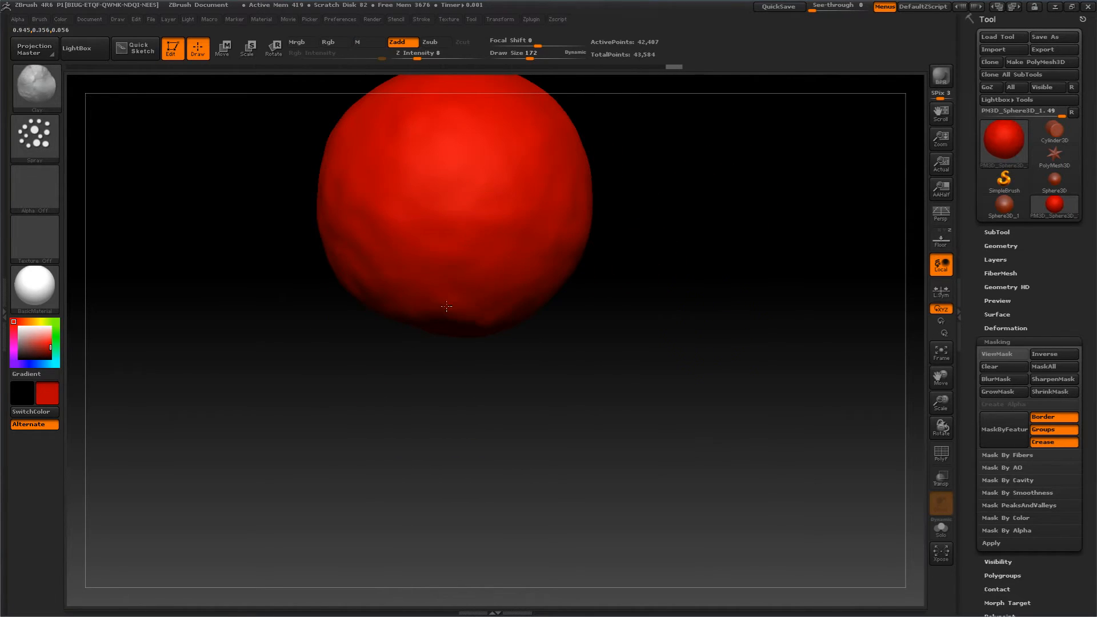
drag(720, 245, 739, 353)
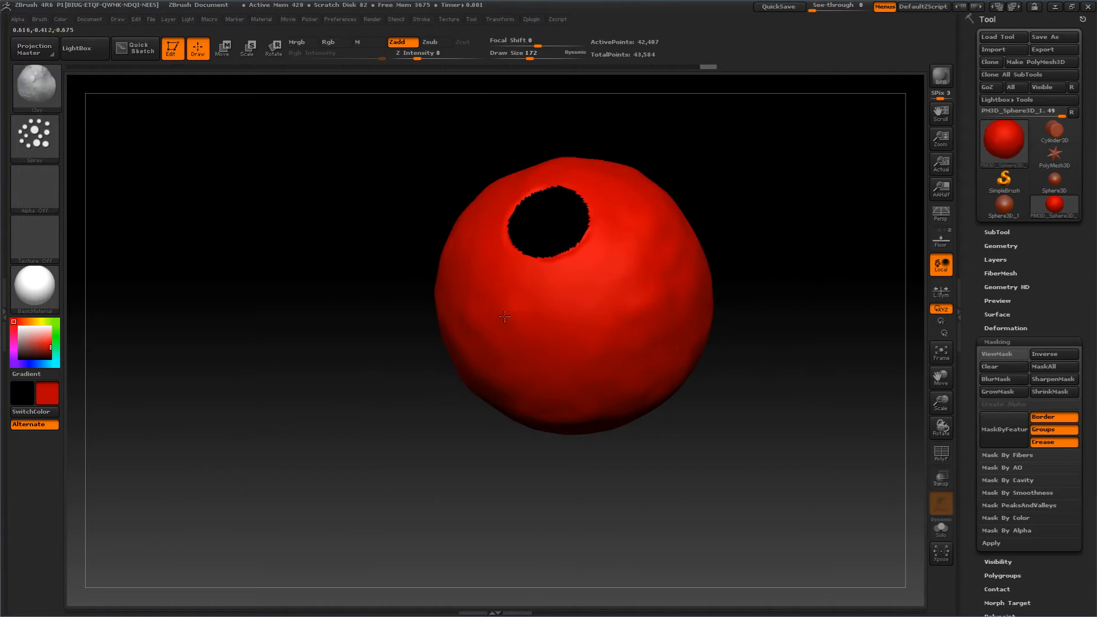
drag(284, 278, 289, 237)
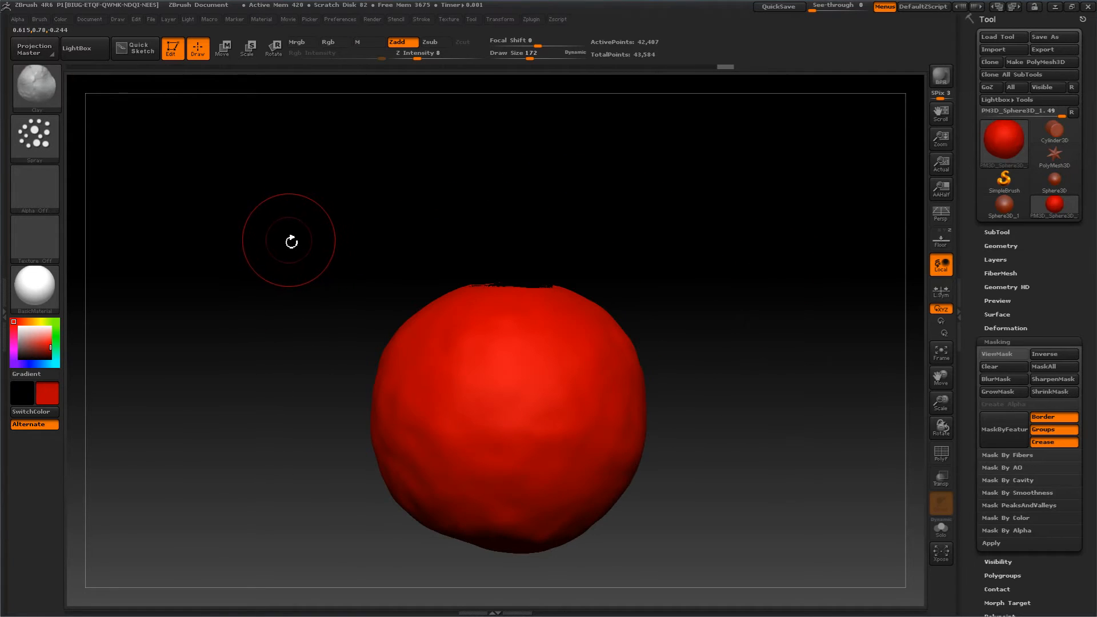
- Unhide the cap to check the whole model, and isolate the red body again
ctrl+shift+click(307, 245)
mouse_move(575, 179)
mouse_down()
mouse_move(712, 216)
mouse_move(712, 240)
mouse_move(781, 243)
mouse_move(786, 223)
mouse_move(747, 190)
mouse_move(680, 206)
mouse_up()
ctrl+shift+click(514, 237)
ctrl+shift+click(515, 239)
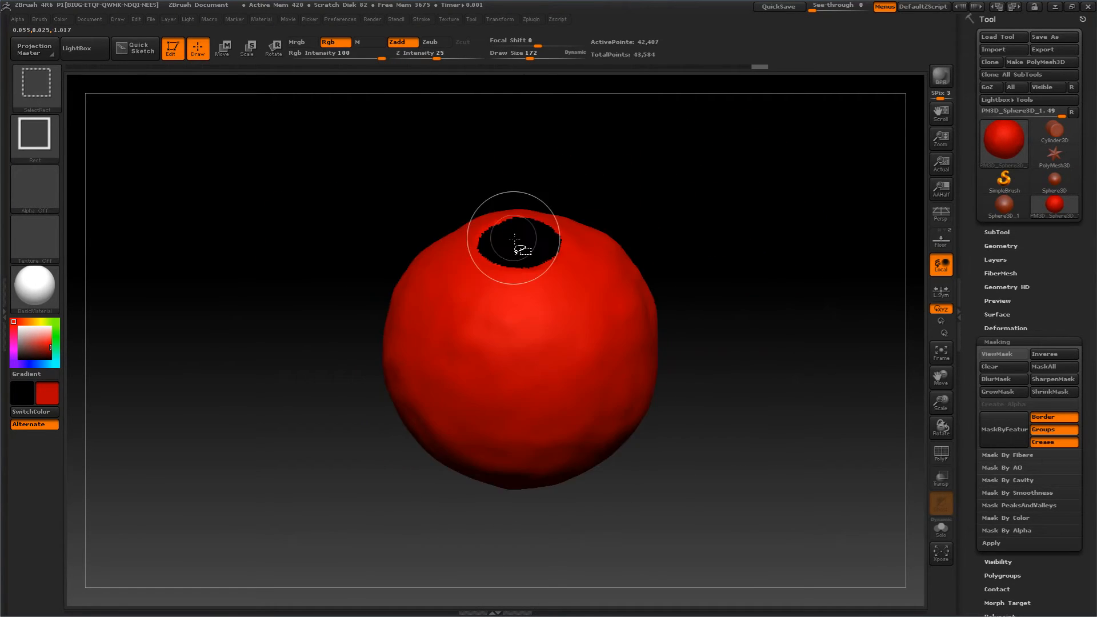
drag(753, 257, 757, 220)
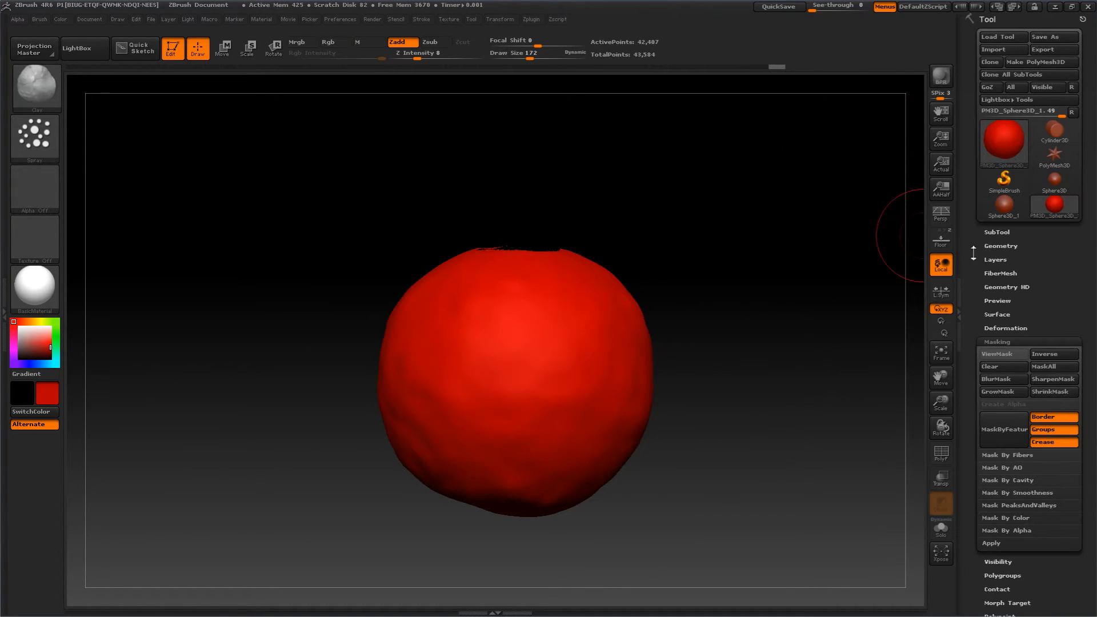
- Try the Noise10 preset from the NoiseMakers library as a surface noise, and close the library
click(993, 314)
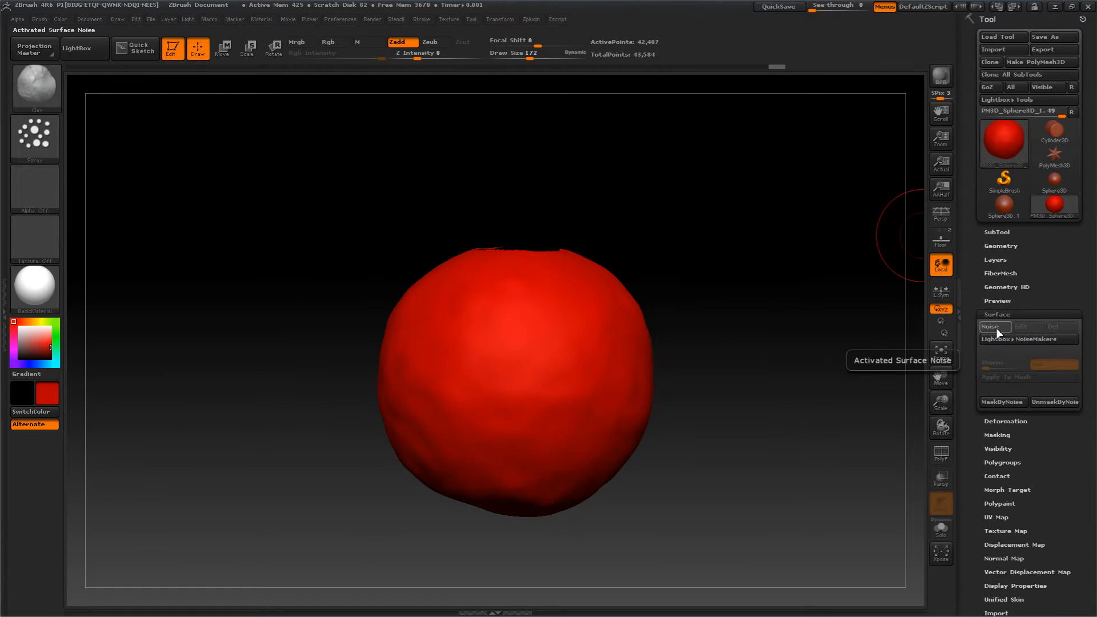
click(997, 340)
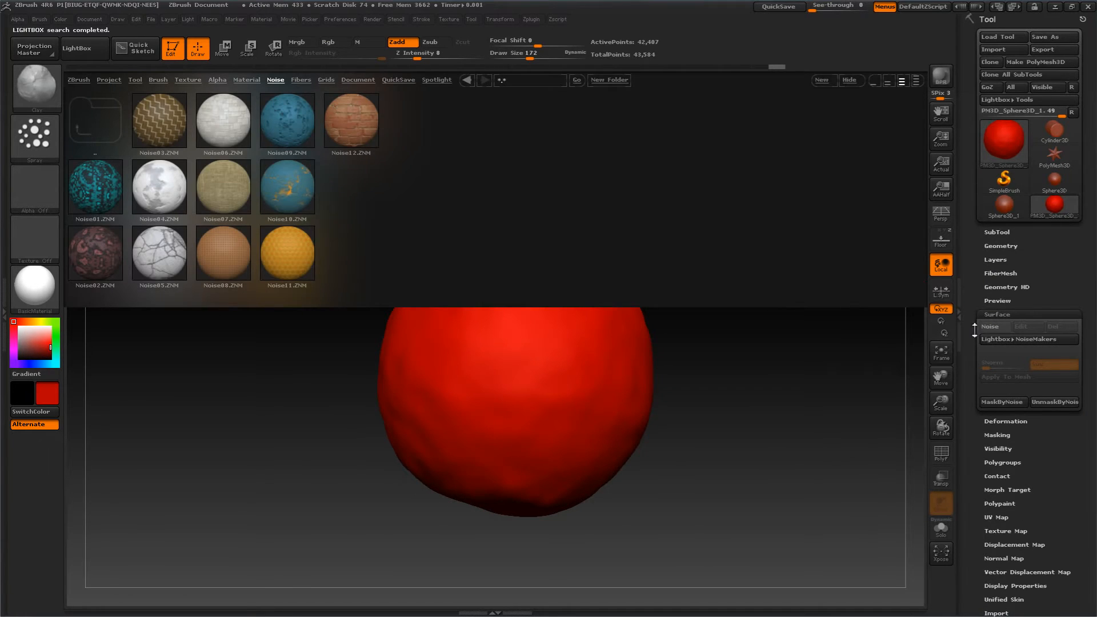
click(995, 343)
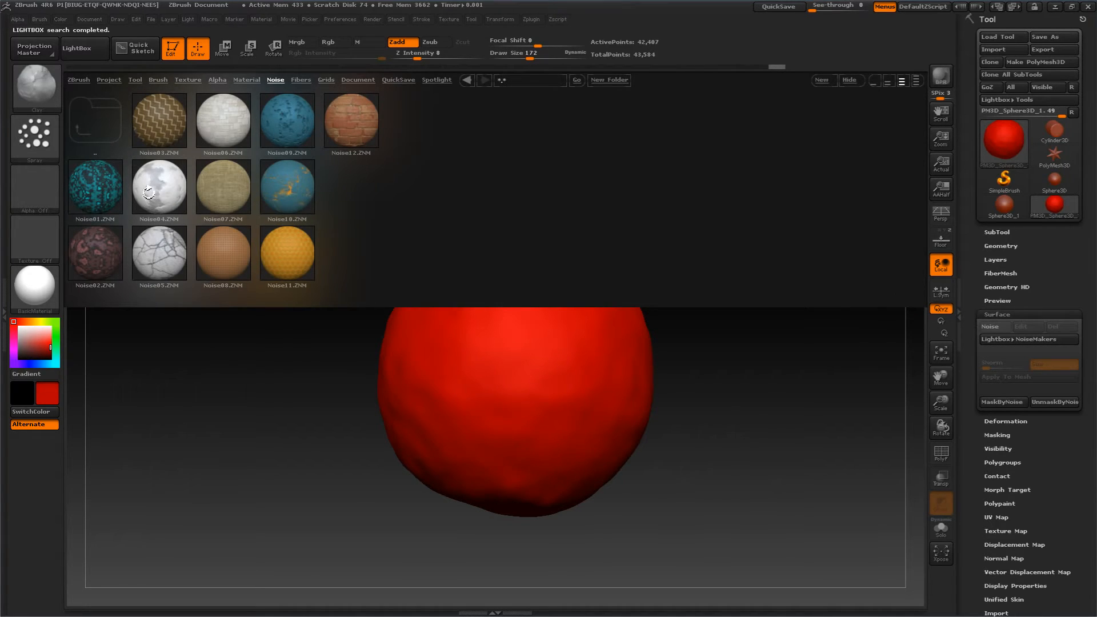
double_click(278, 182)
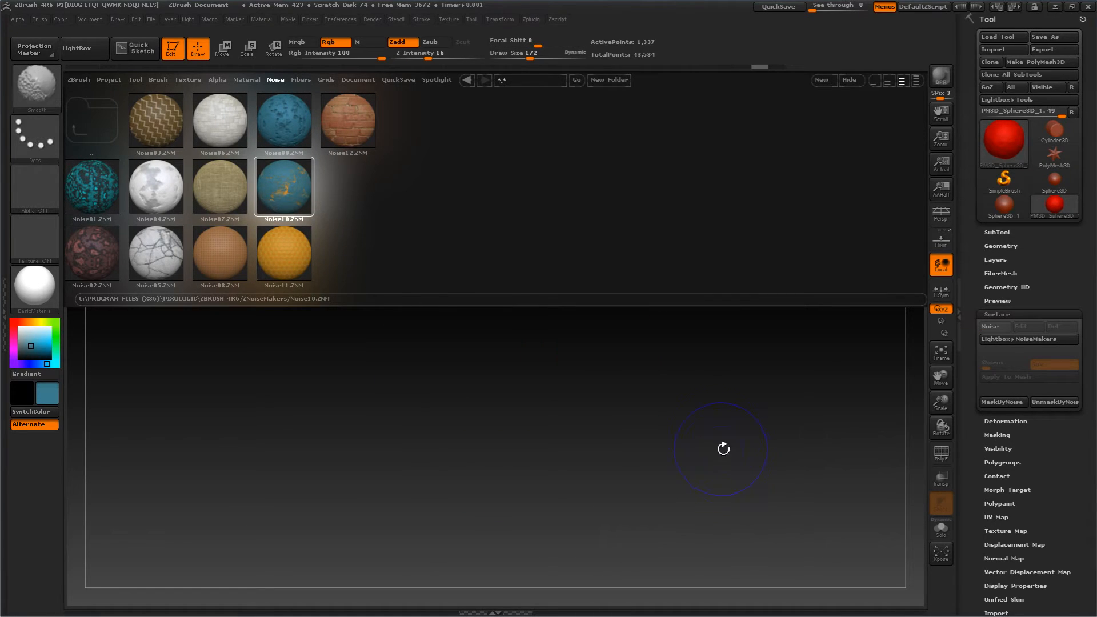
click(90, 50)
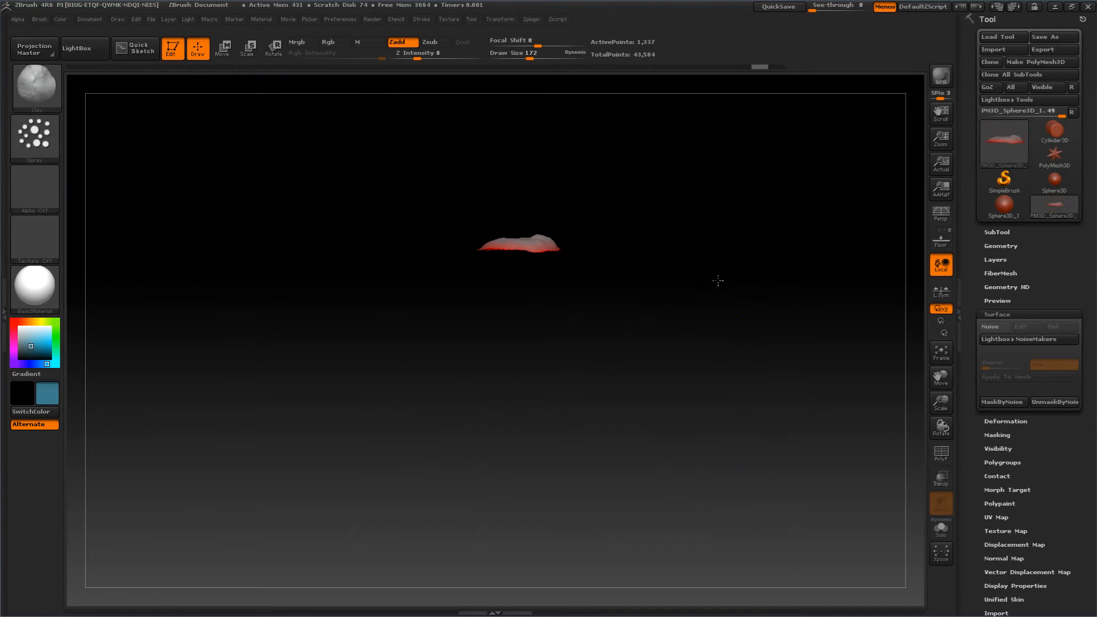
- Hide the cap's polygroup so that only the red body remains on the canvas, viewed from the side
ctrl+shift+click(729, 282)
mouse_move(749, 262)
ctrl+shift+mouse_down()
mouse_move(749, 312)
mouse_move(762, 264)
mouse_move(745, 319)
ctrl+shift+mouse_up()
ctrl+shift+click(513, 225)
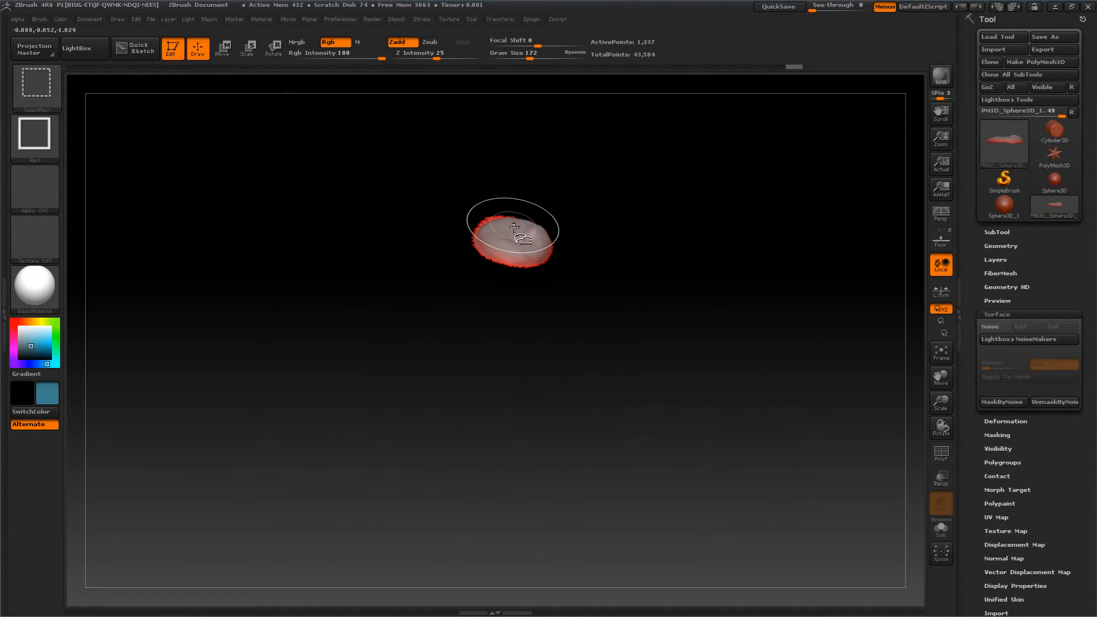
ctrl+shift+click(512, 231)
drag(812, 337, 790, 282)
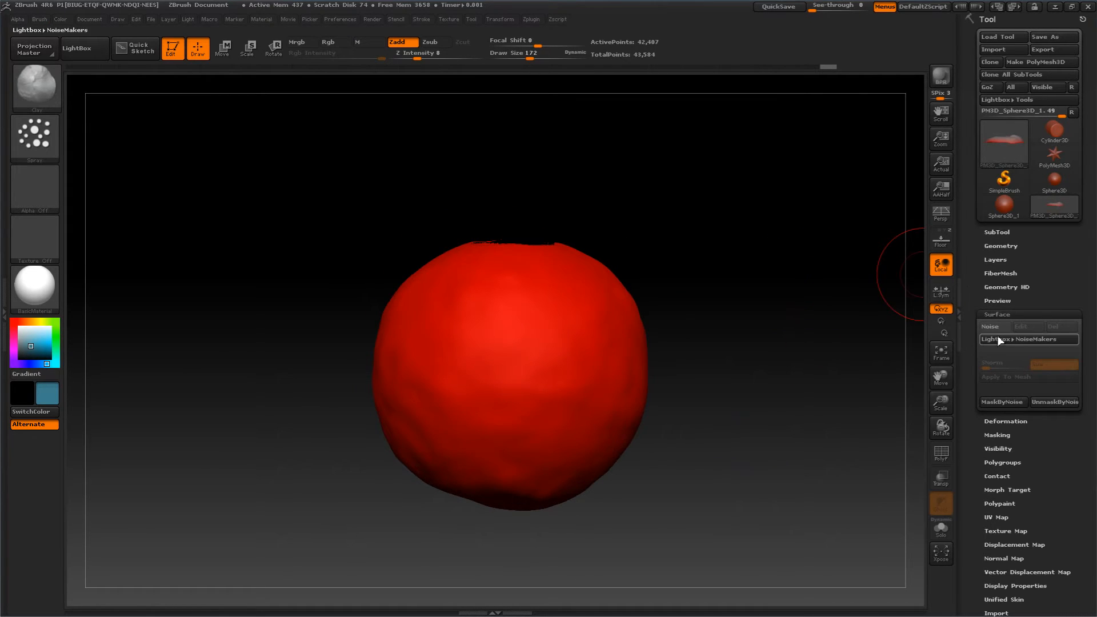
- Add surface noise to the red body with Scale about 21.3, a slight positive Strength and a lowered noise curve
click(991, 327)
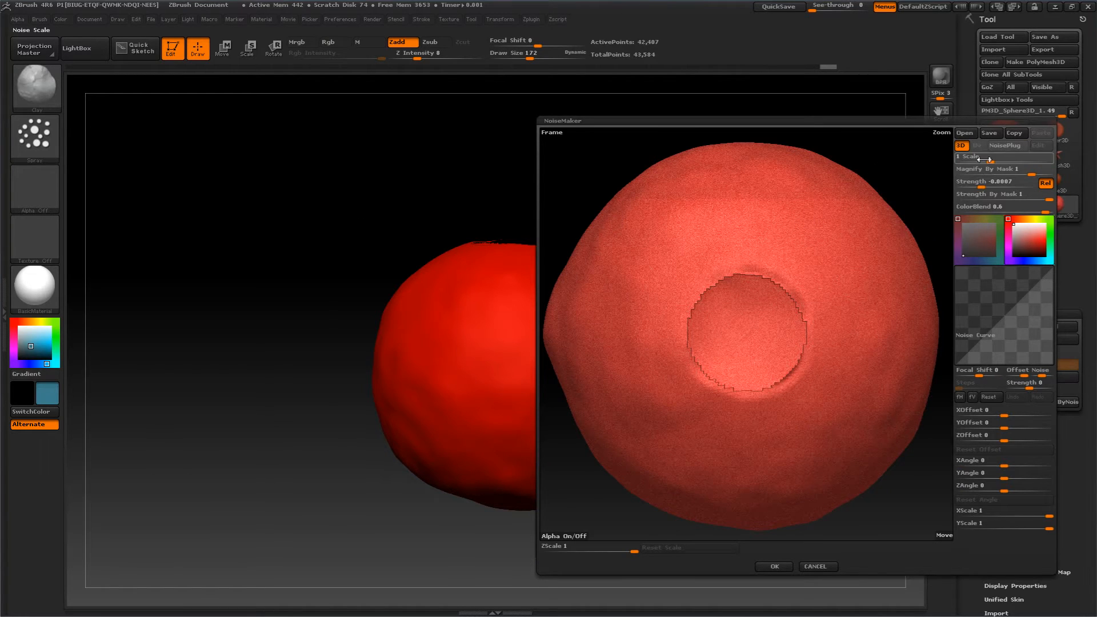
drag(993, 156, 1009, 153)
drag(1006, 313, 1018, 323)
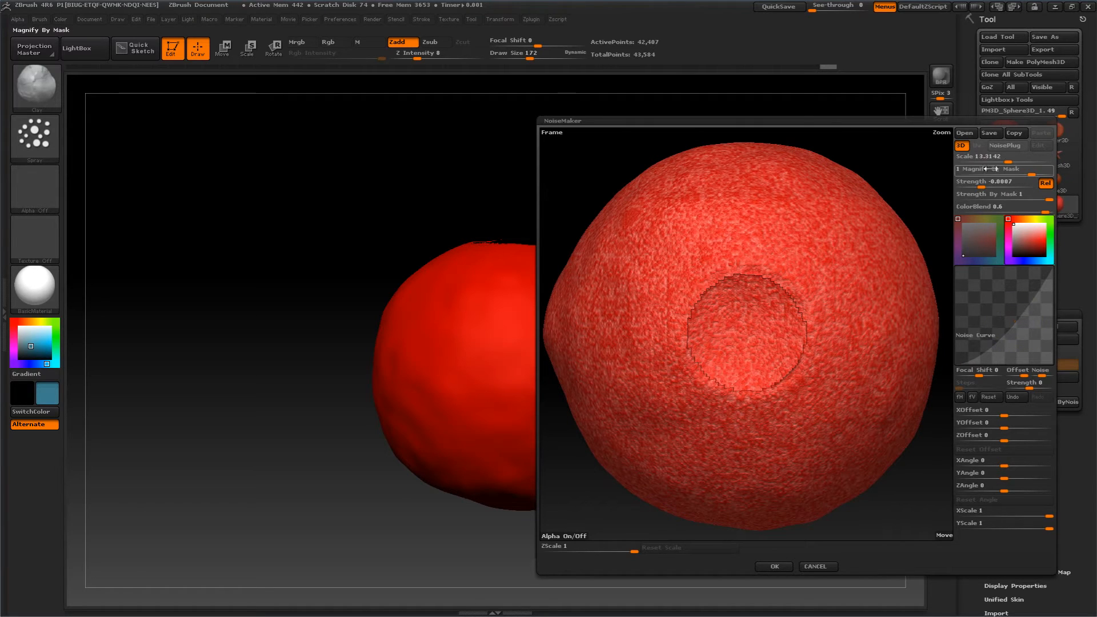
drag(1009, 159, 1013, 159)
click(995, 186)
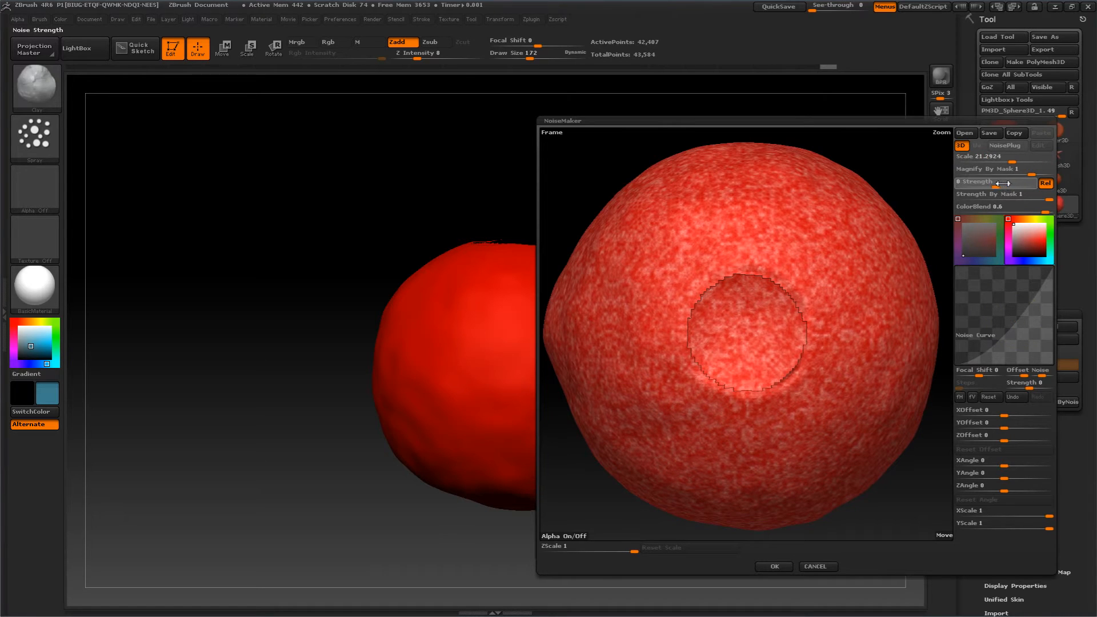
drag(1003, 184, 1004, 179)
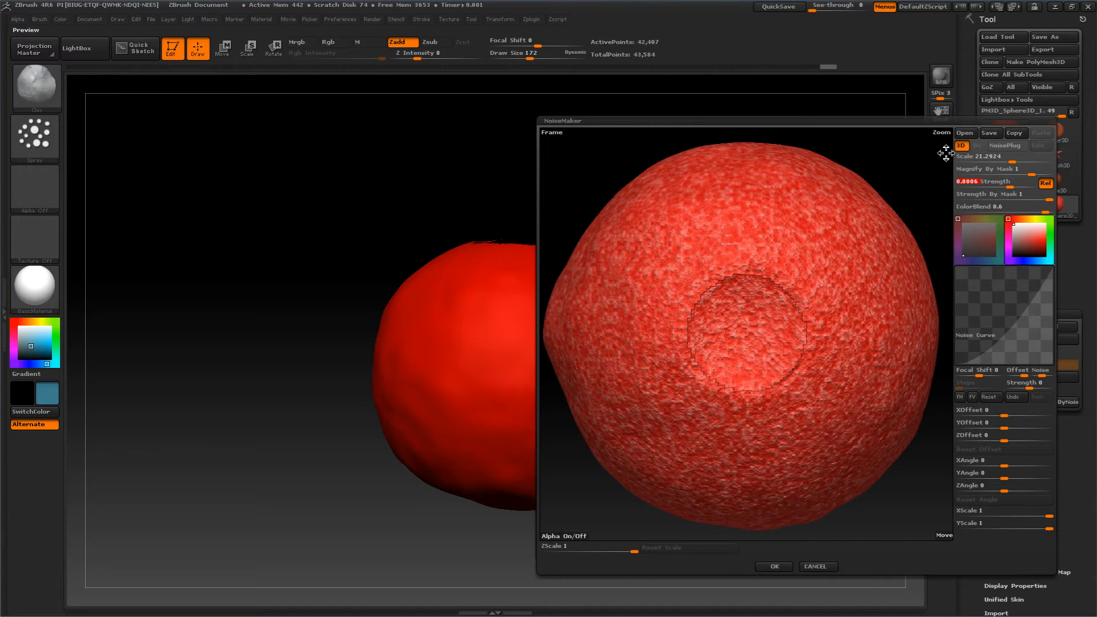
click(774, 566)
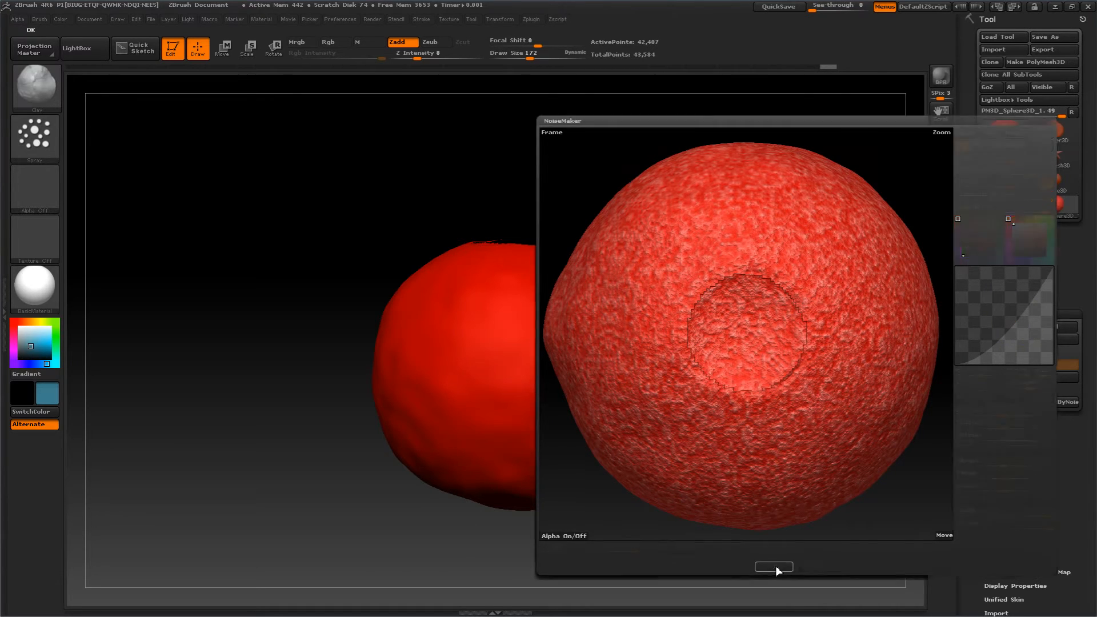
- Accept the surface noise, apply it to the red body's mesh, and unhide the cap to show the whole model
drag(797, 385, 745, 231)
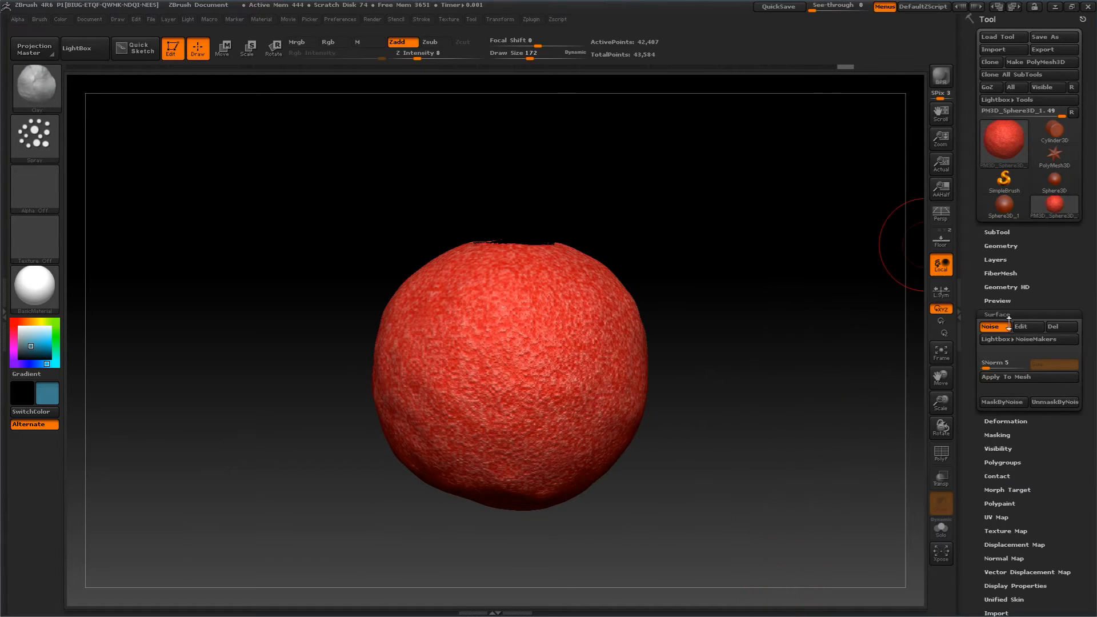
click(986, 376)
mouse_move(805, 240)
mouse_down()
mouse_move(779, 293)
mouse_move(791, 238)
mouse_move(784, 252)
mouse_move(784, 296)
mouse_move(775, 265)
mouse_move(737, 230)
mouse_move(762, 272)
mouse_move(767, 250)
mouse_move(776, 310)
mouse_move(752, 250)
mouse_move(712, 215)
mouse_move(766, 255)
mouse_move(778, 245)
mouse_move(781, 274)
mouse_move(754, 237)
mouse_move(697, 304)
mouse_move(720, 259)
mouse_move(713, 237)
mouse_move(732, 291)
mouse_move(718, 268)
mouse_move(737, 247)
mouse_up()
ctrl+shift+click(779, 276)
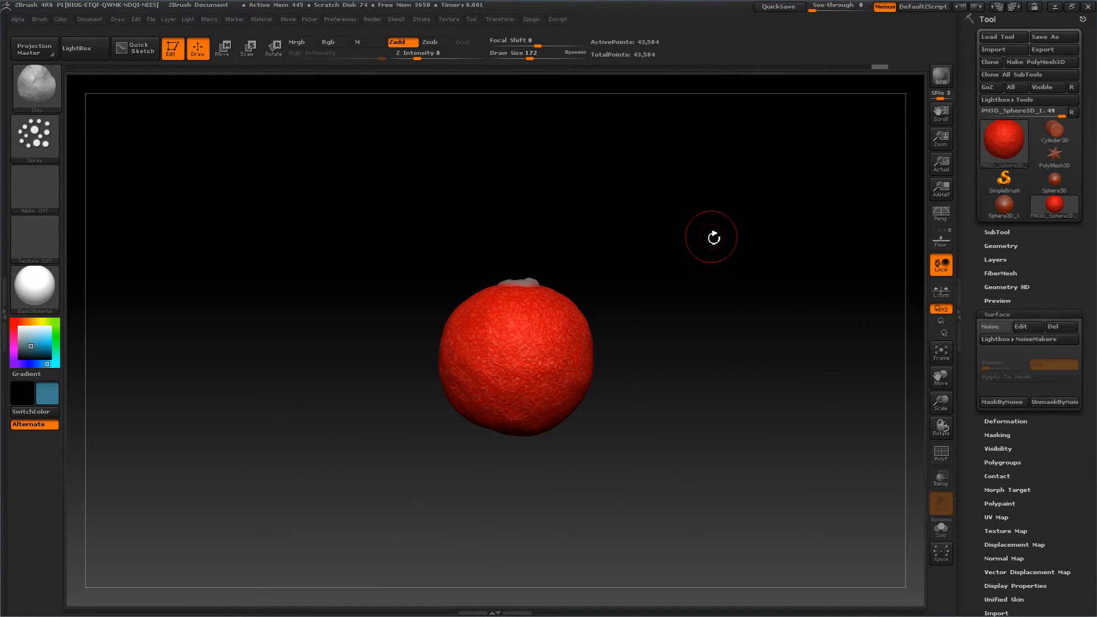
mouse_move(729, 240)
mouse_down()
mouse_move(708, 263)
mouse_move(691, 244)
mouse_move(680, 275)
mouse_move(697, 293)
mouse_move(698, 259)
mouse_move(683, 274)
mouse_move(688, 255)
mouse_up()
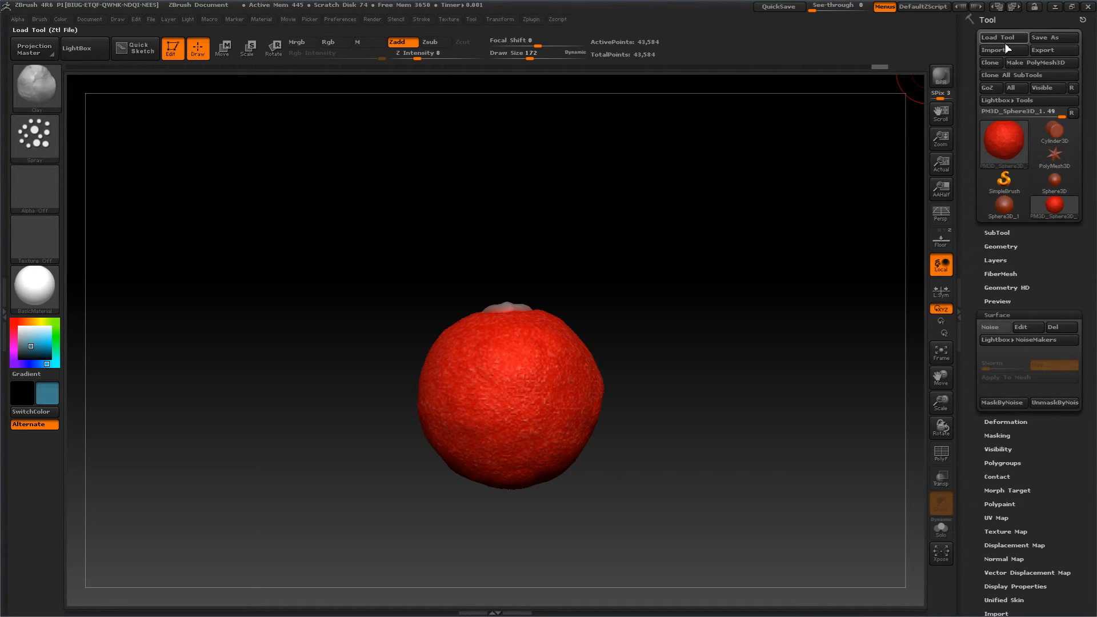
- Save the finished cap and body as a ZTool named cherry bomb base
click(1037, 36)
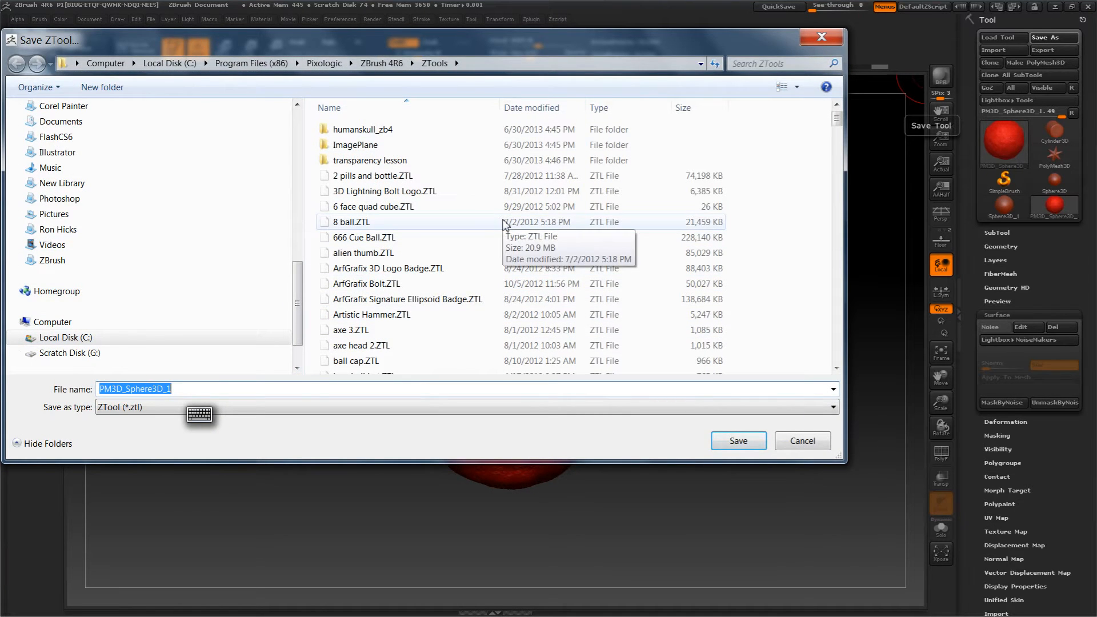
text(cherry)
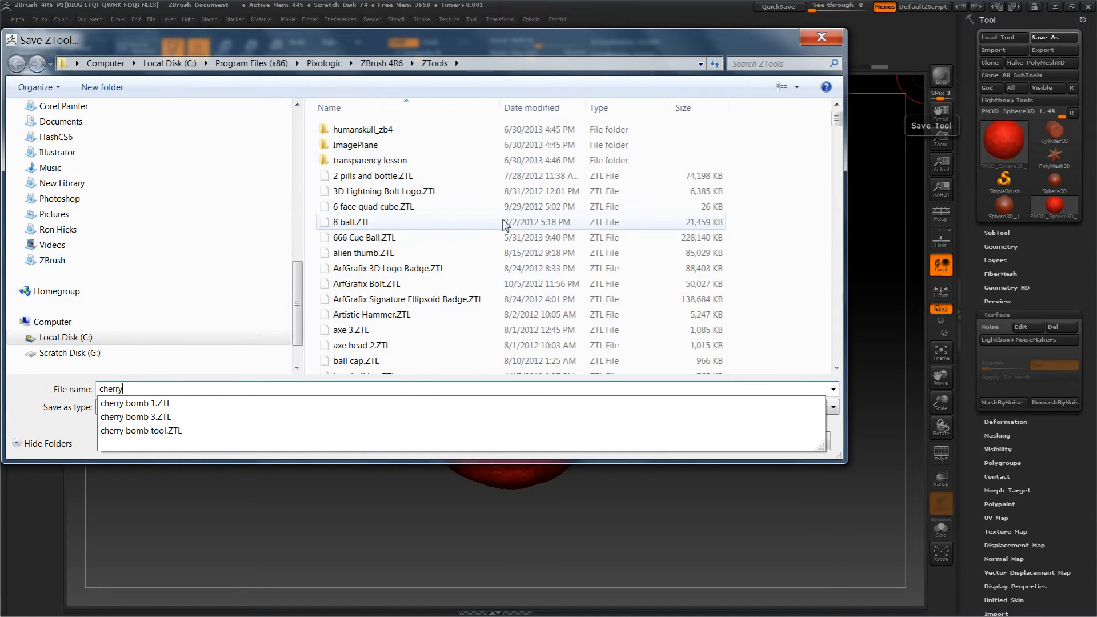
text( bomb base)
key(Return)
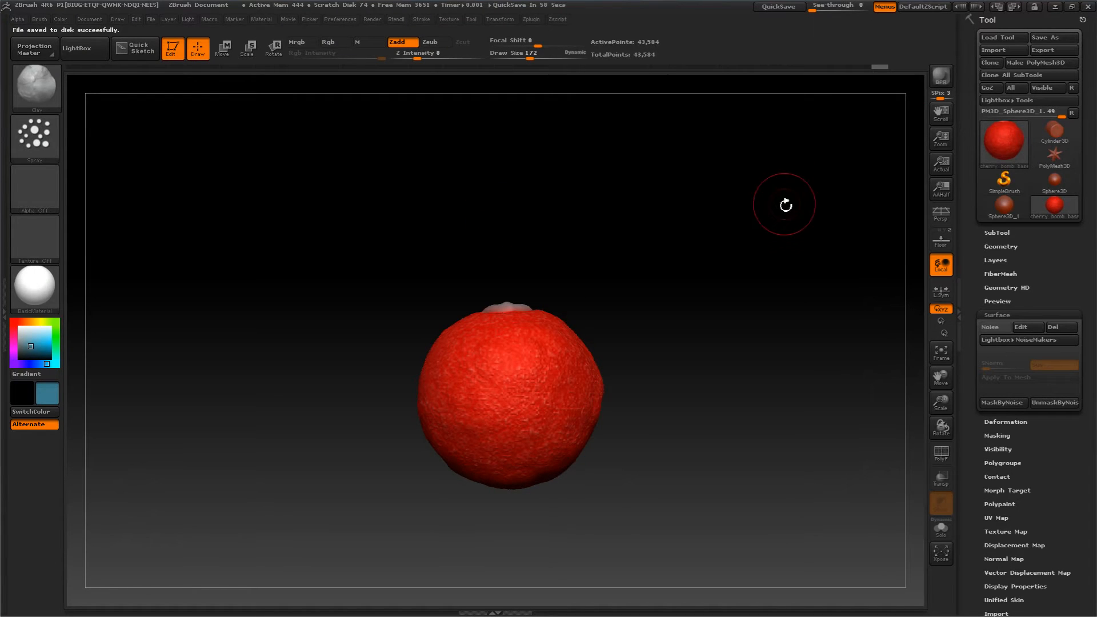
click(996, 232)
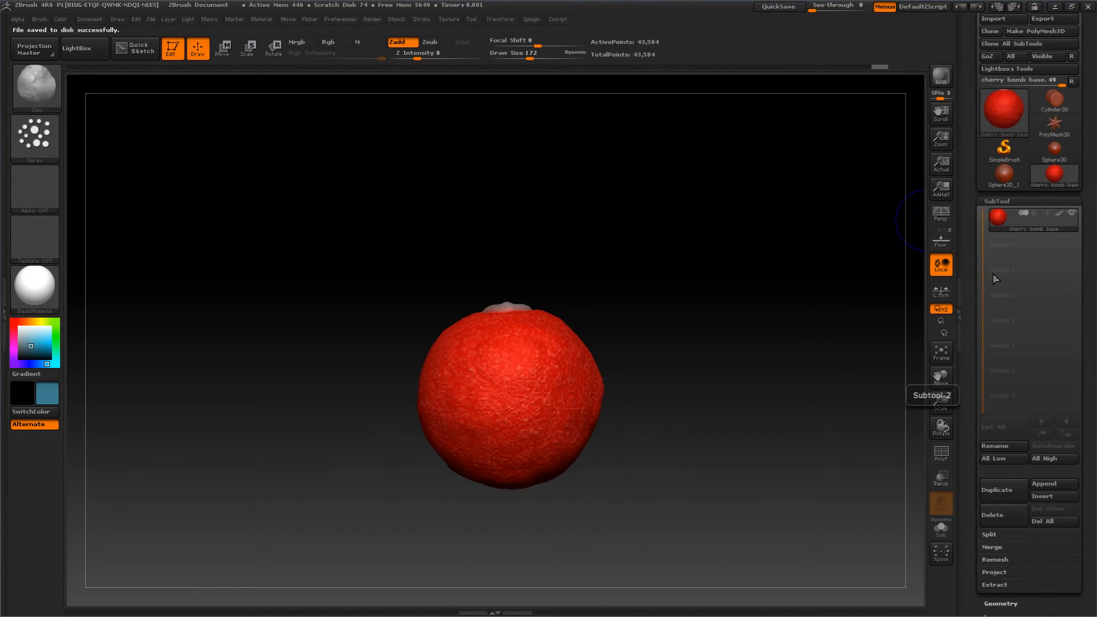
drag(777, 220, 773, 224)
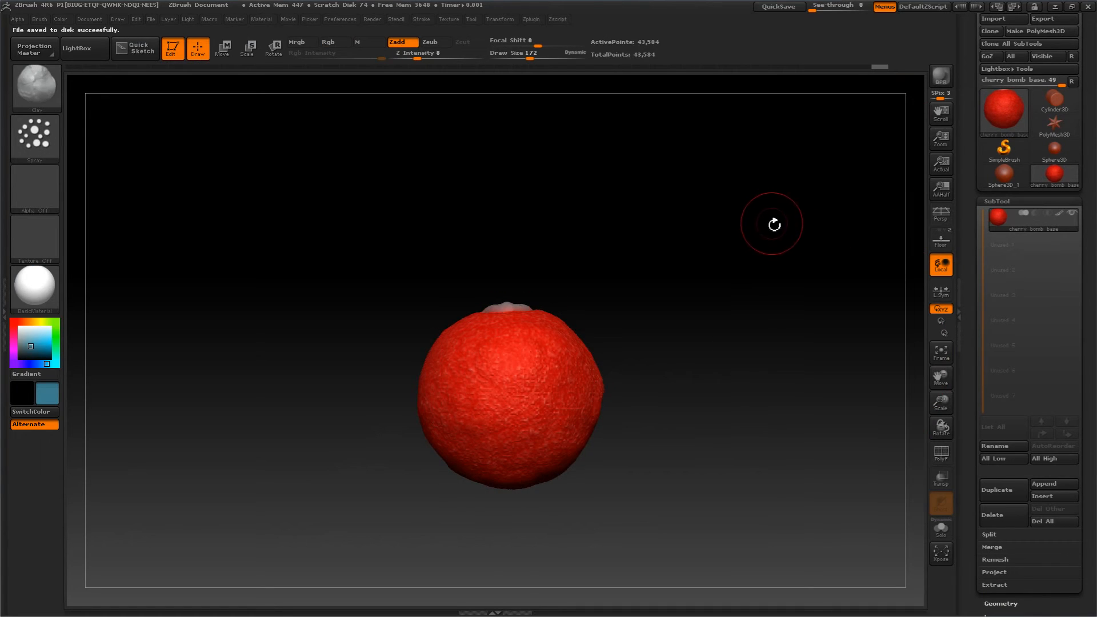
click(997, 199)
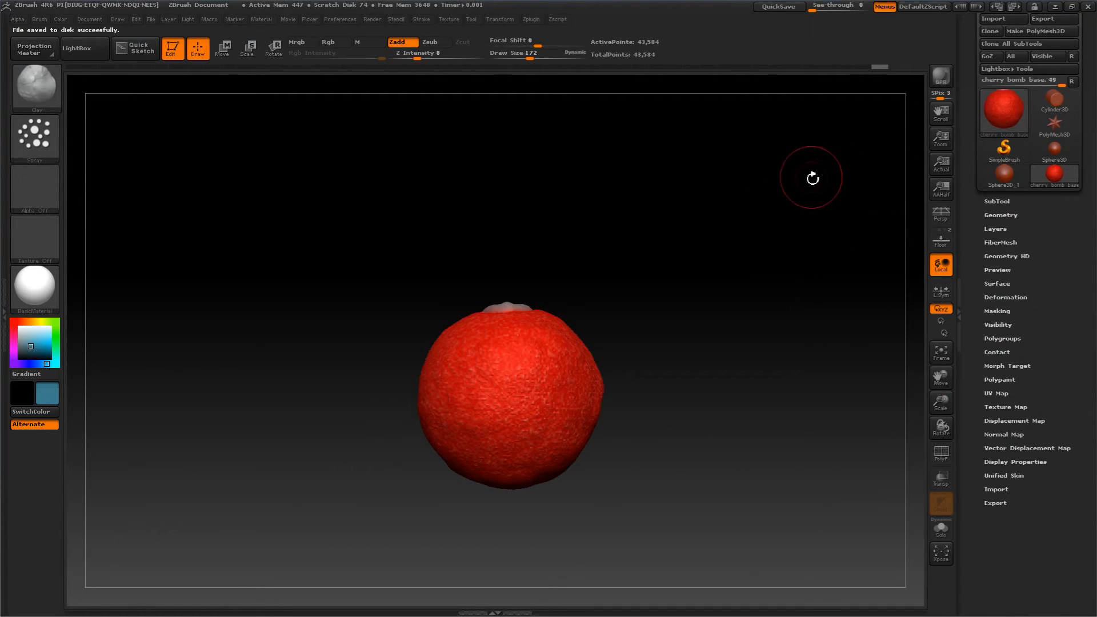
- Switch to the Cylinder3D primitive and initialize it with HDivide 158 and VDivide 55
click(1054, 100)
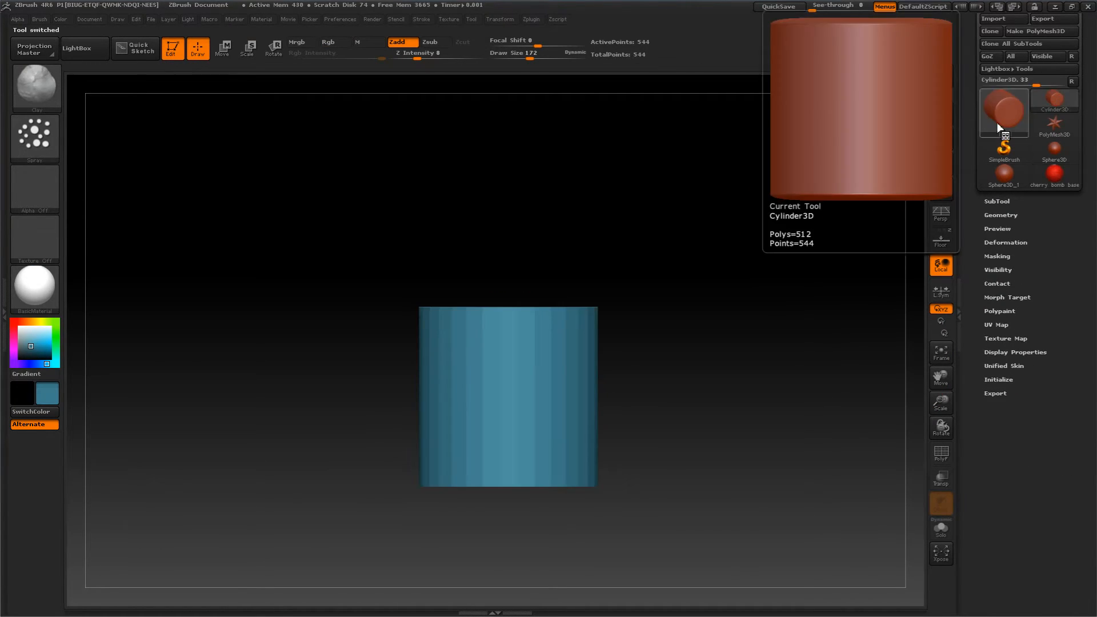
drag(709, 186, 836, 245)
click(989, 379)
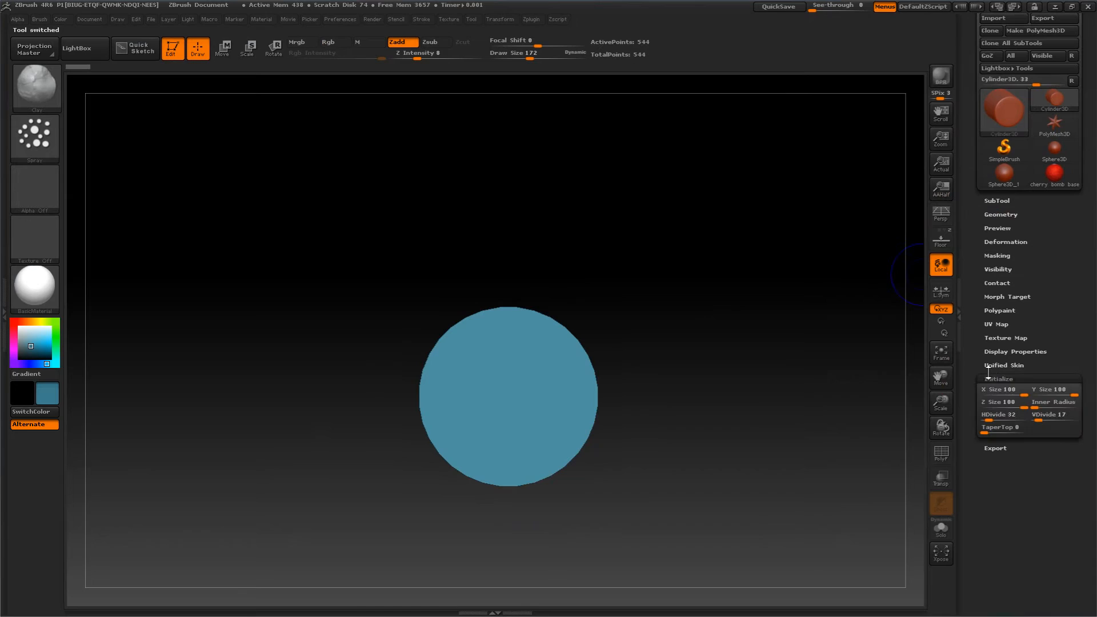
click(1006, 420)
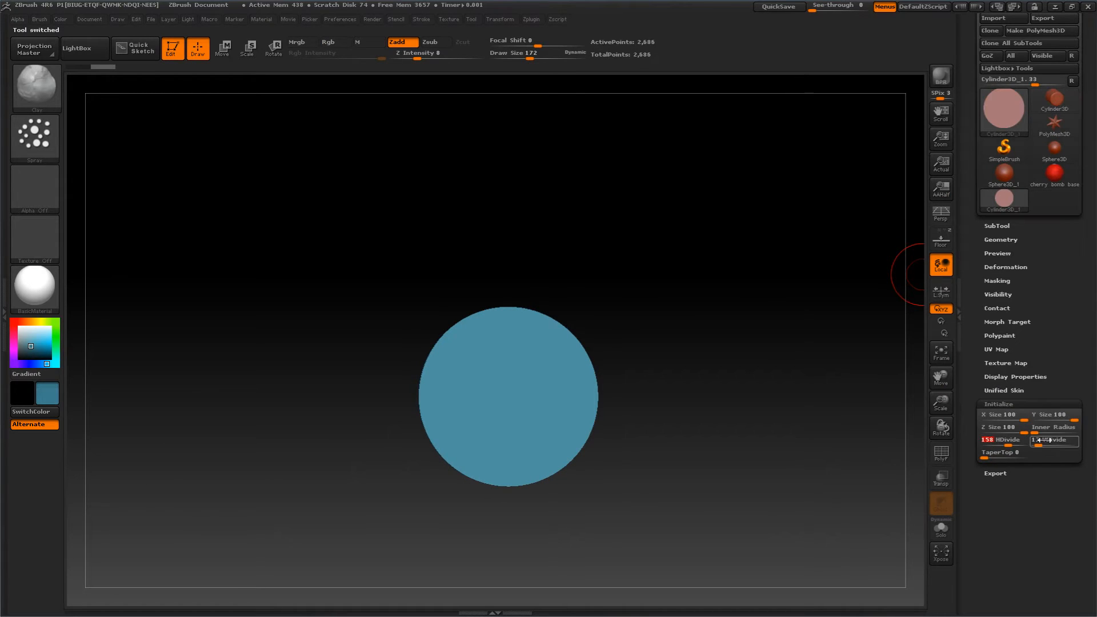
drag(1044, 440, 1052, 441)
- Turn the cylinder into a thin rod by setting its X Size and Y Size to 10
shift+drag(763, 244, 728, 259)
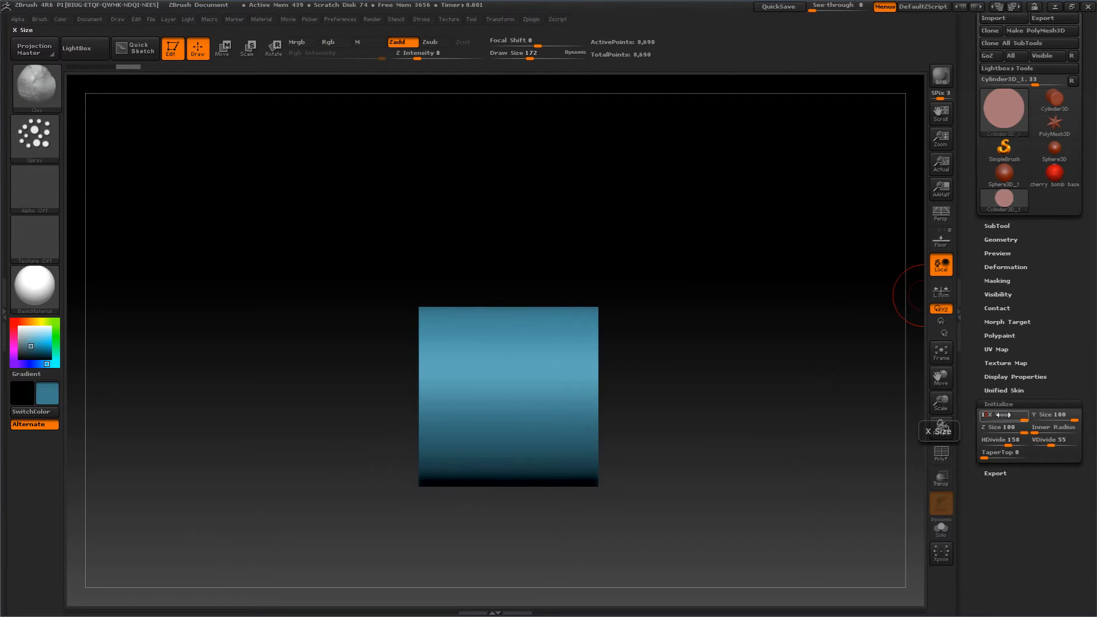
key(Return)
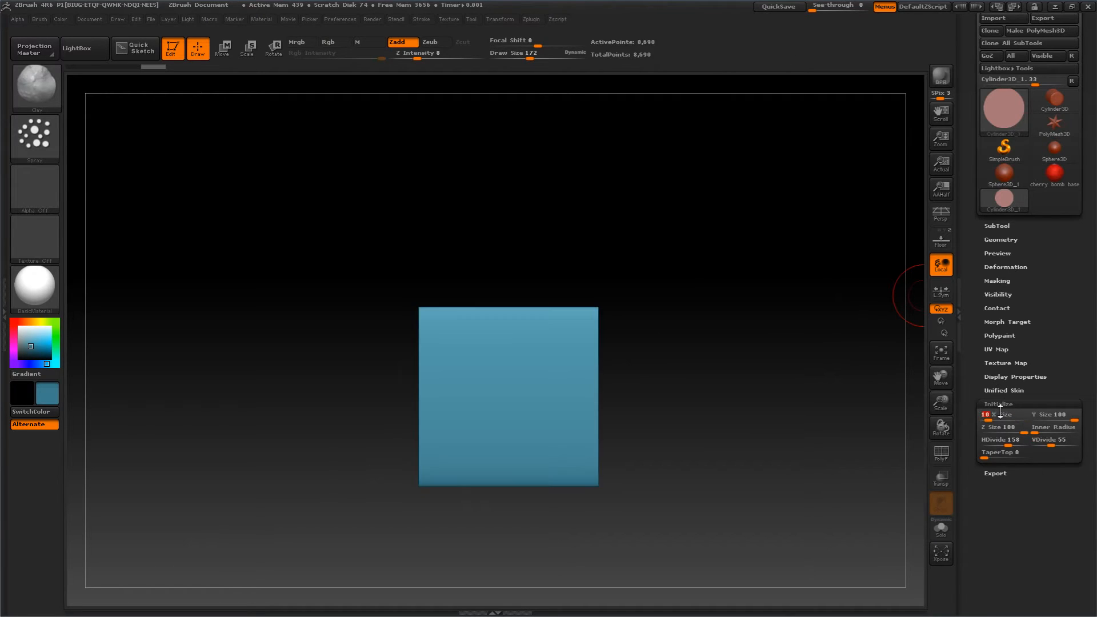
click(1044, 415)
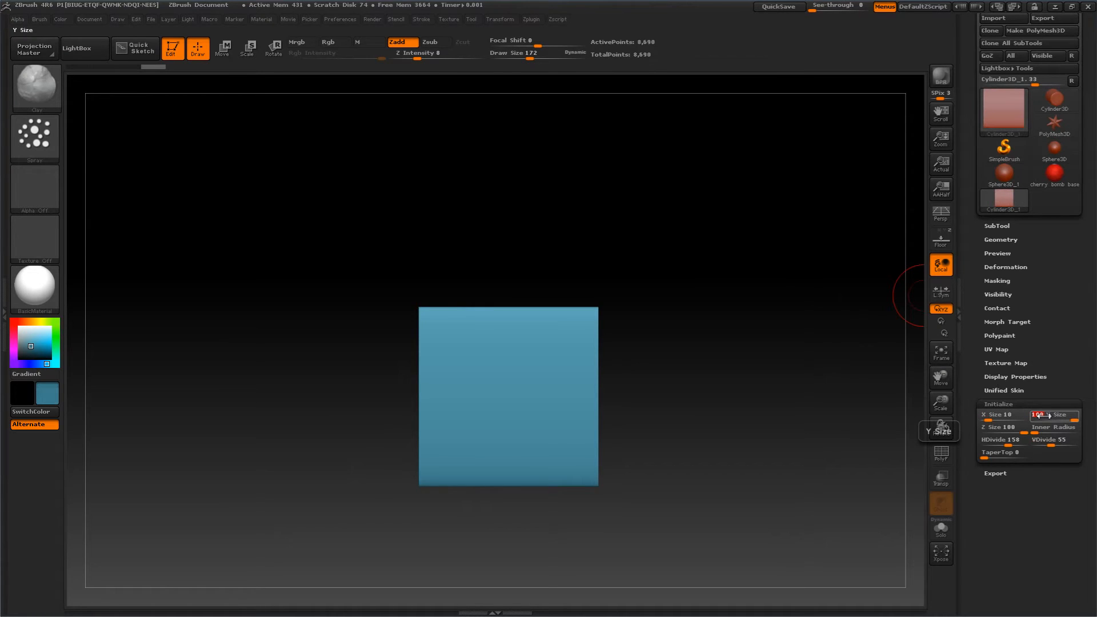
key(Return)
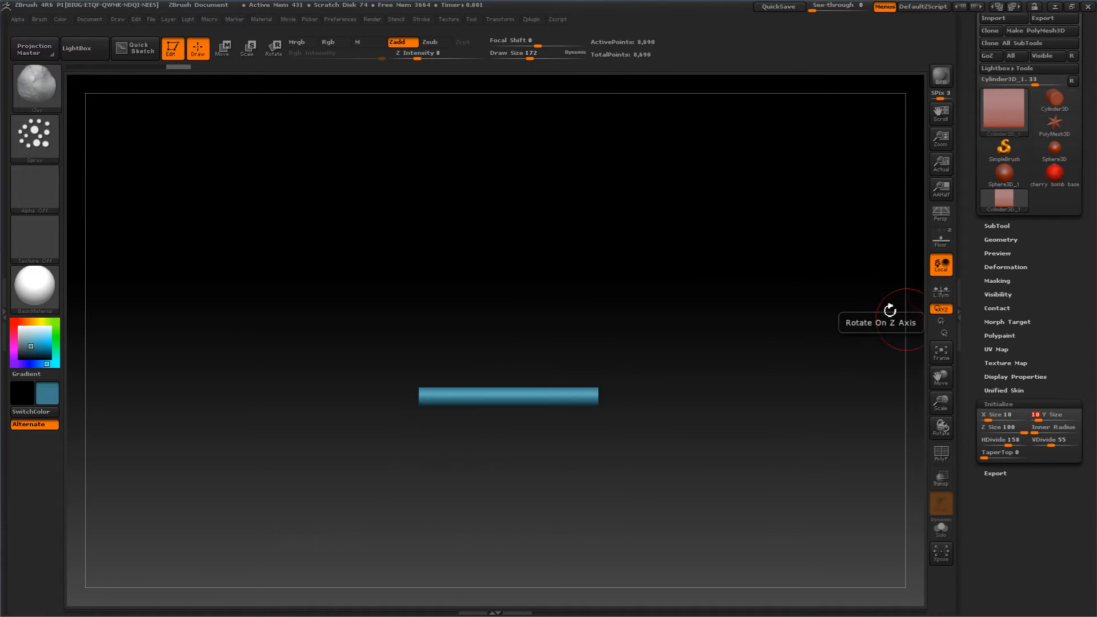
drag(715, 244, 727, 295)
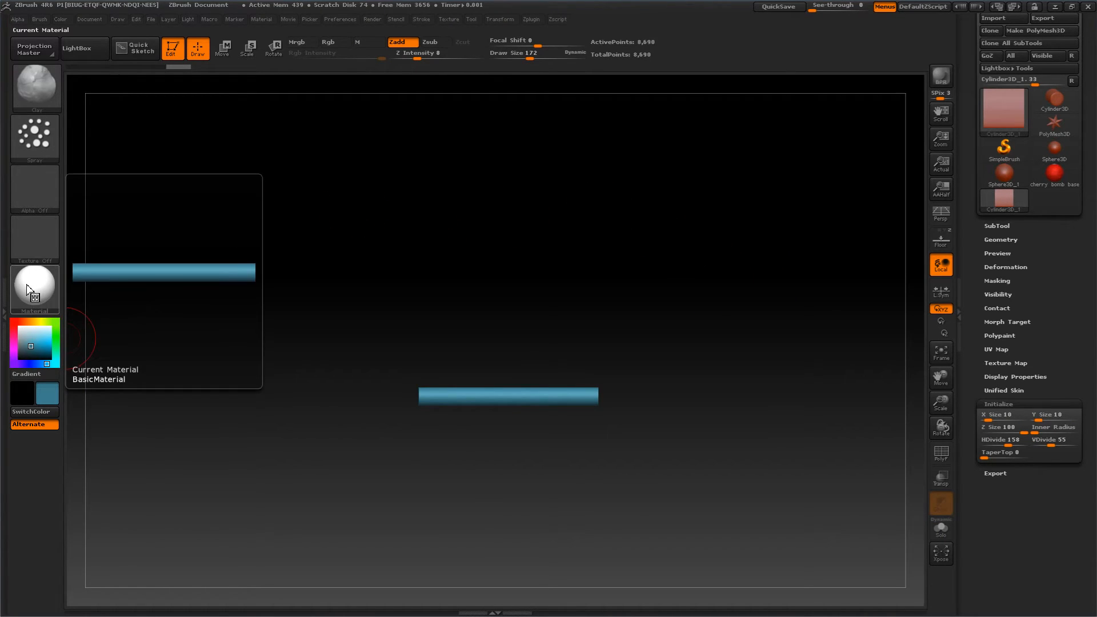
- Pick a dark green (R 19, G 129, B 9) and fill the rod with it, with Mrgb on and Zadd off
click(56, 336)
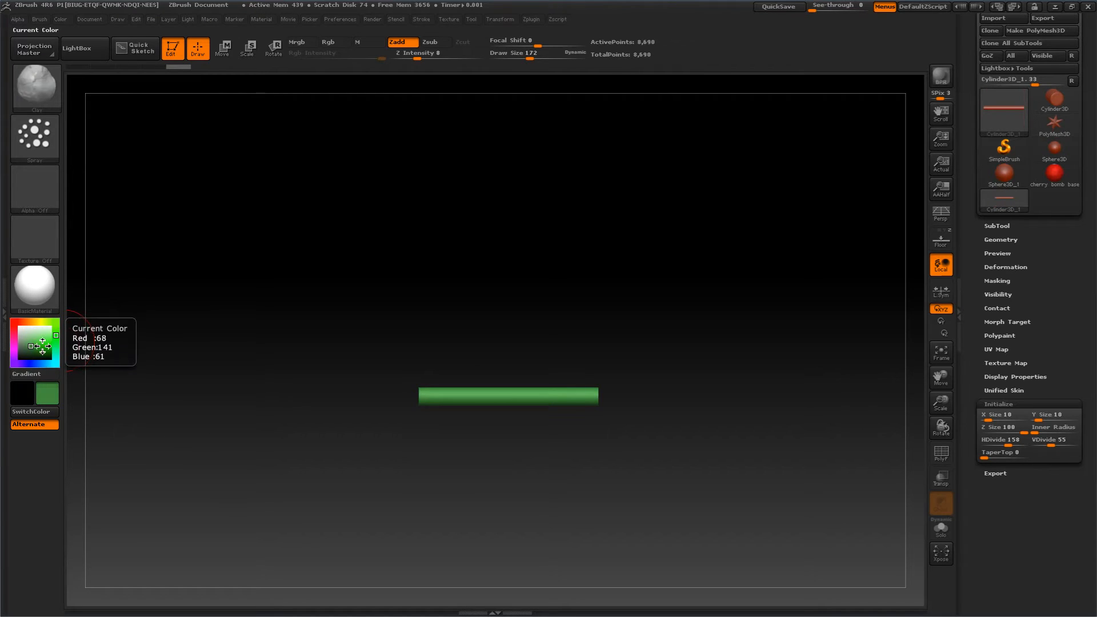
click(43, 348)
drag(43, 348, 47, 353)
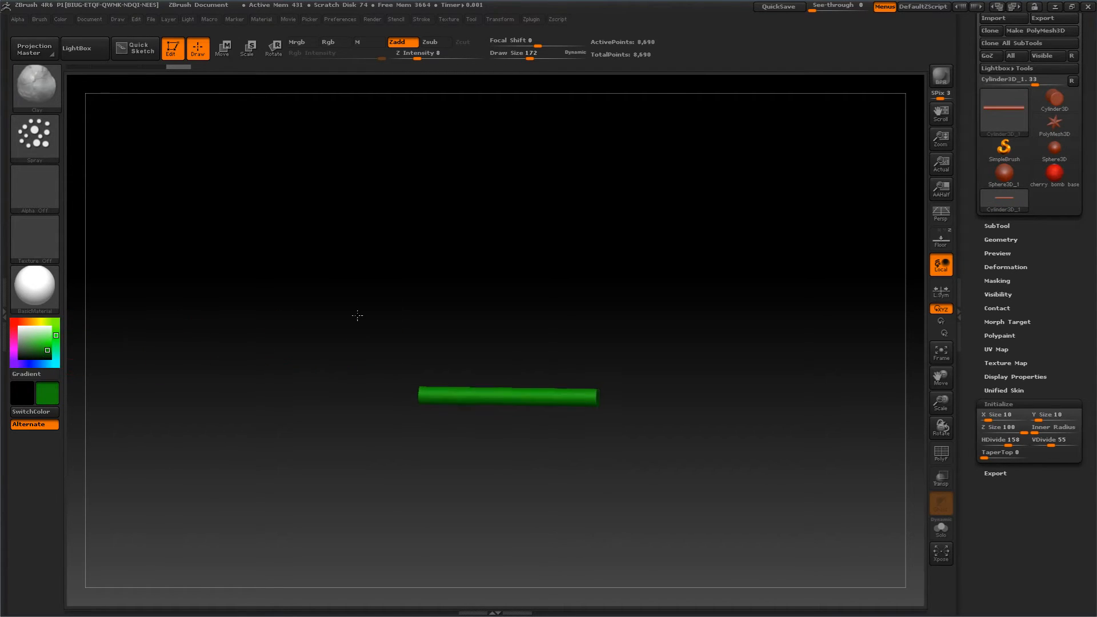
click(303, 43)
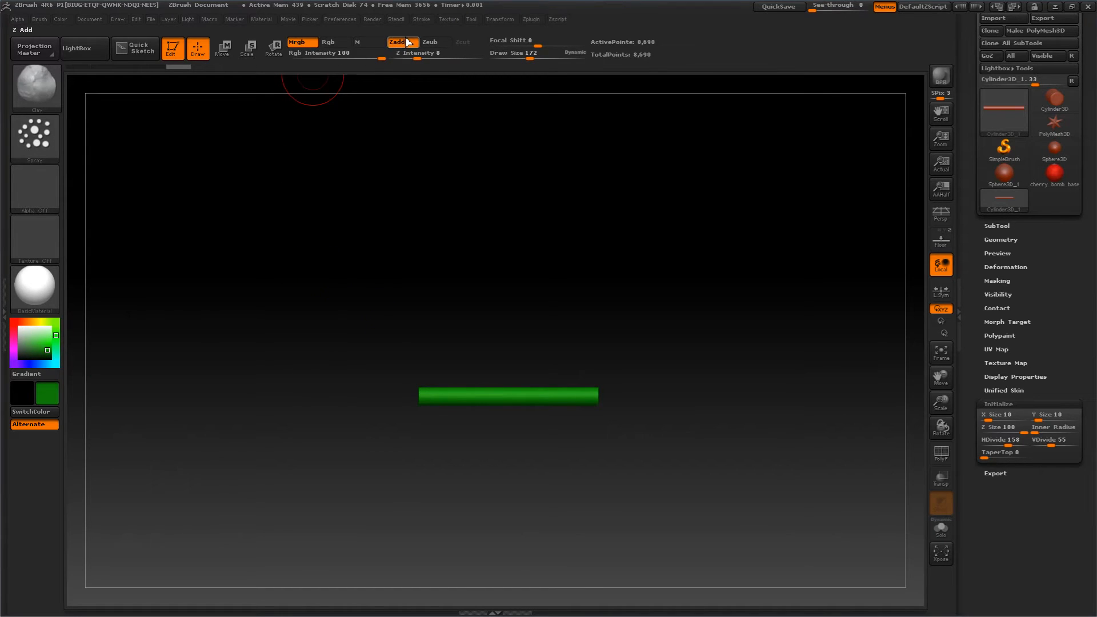
click(397, 42)
click(62, 20)
click(93, 249)
mouse_move(326, 240)
mouse_down()
mouse_move(291, 259)
mouse_move(306, 233)
mouse_up()
- Lower the BasicMaterial's Ambient value and fill the rod again with the green colour and material
click(261, 19)
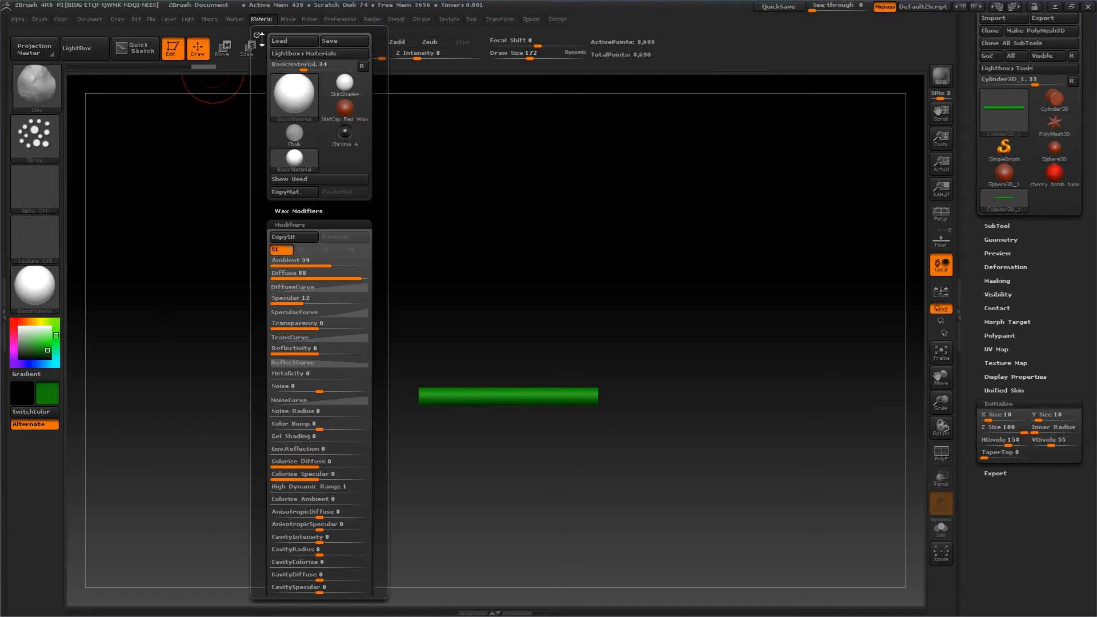
drag(330, 265, 195, 253)
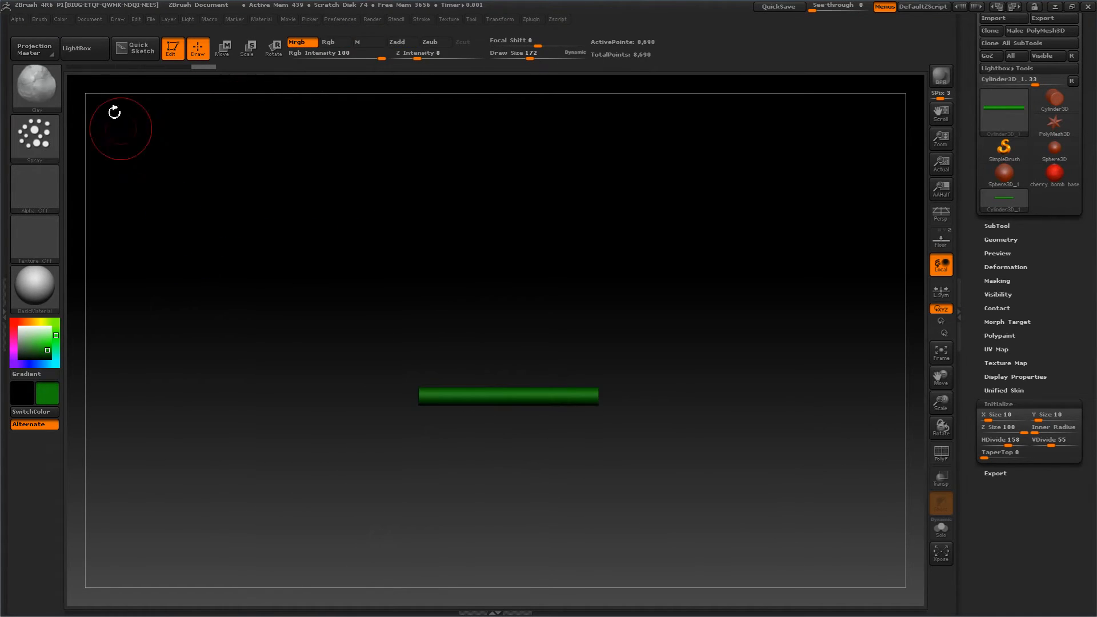
click(60, 19)
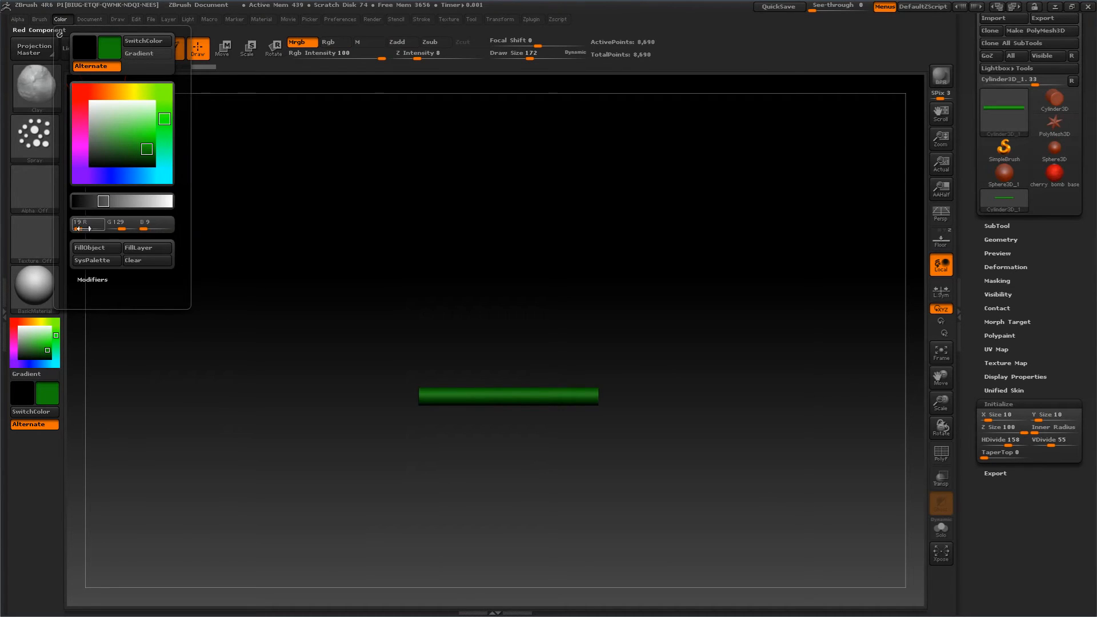
click(89, 254)
mouse_move(412, 231)
mouse_down()
mouse_move(367, 237)
mouse_move(406, 233)
mouse_up()
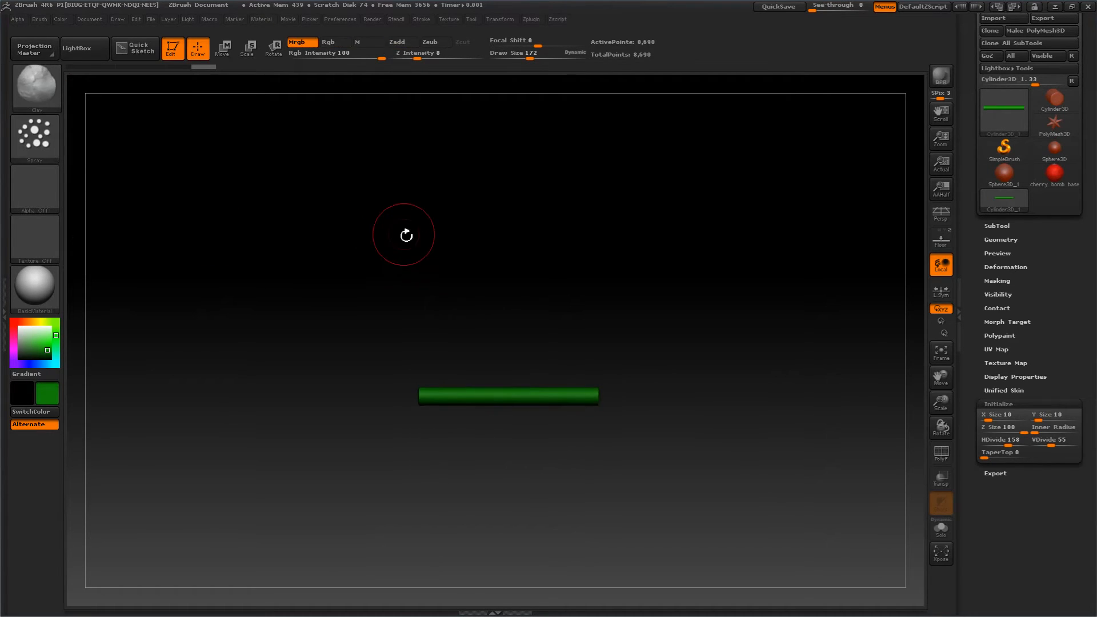
- Convert the green rod to a PolyMesh3D and turn on the floor grid, viewing the rod end-on
click(1017, 30)
drag(703, 189, 683, 215)
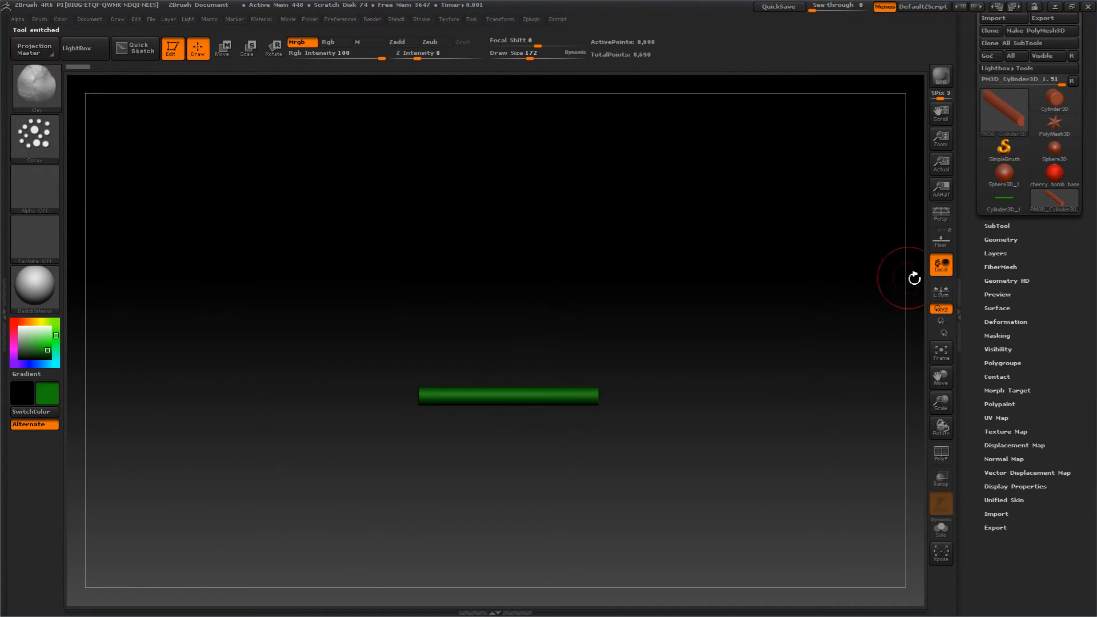
click(941, 240)
drag(581, 193, 698, 204)
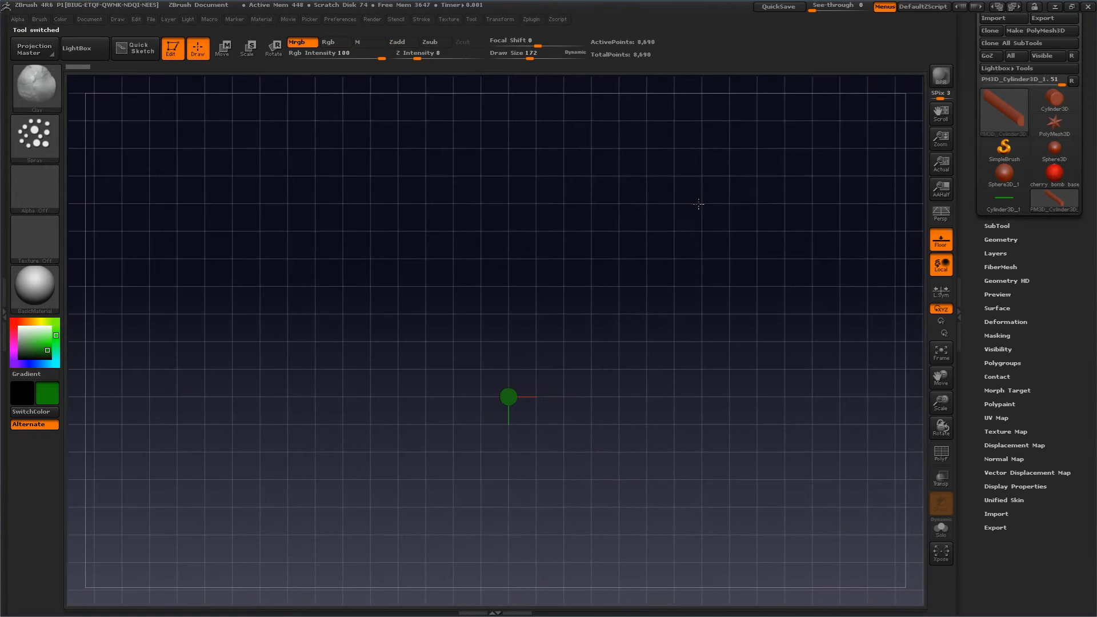
drag(622, 207, 827, 162)
- Duplicate the rod subtool twice to get three identical rods
click(998, 227)
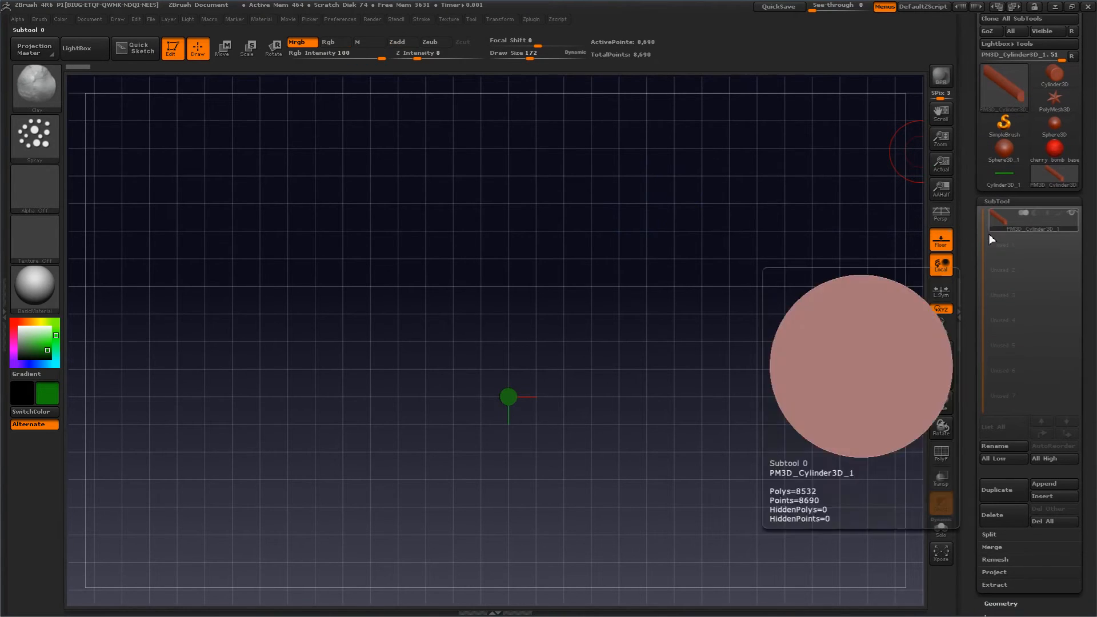
click(996, 494)
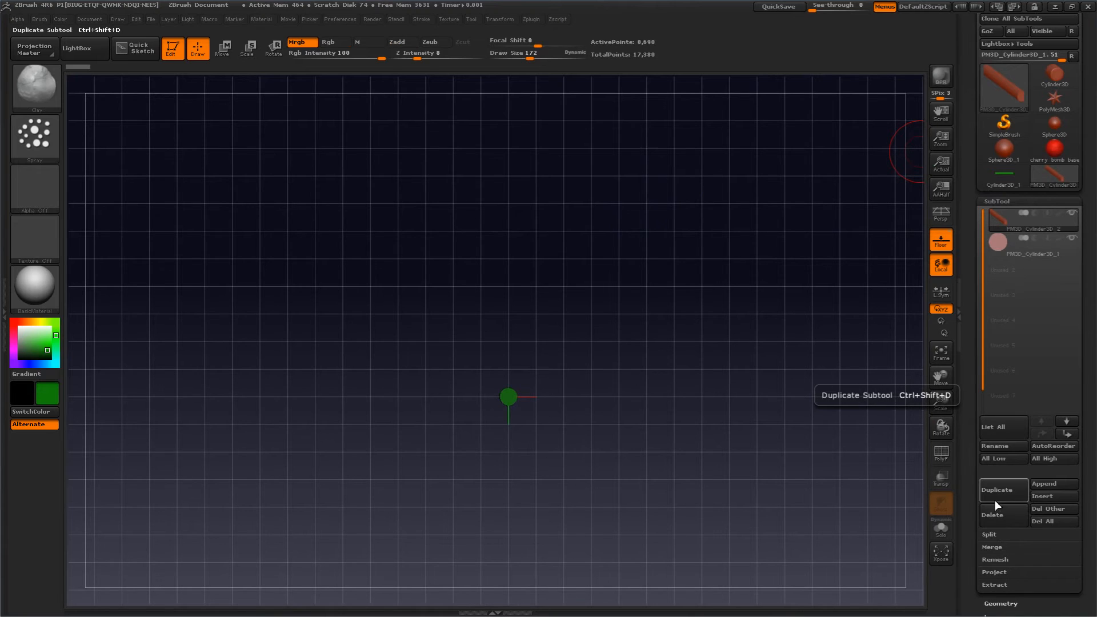
click(995, 496)
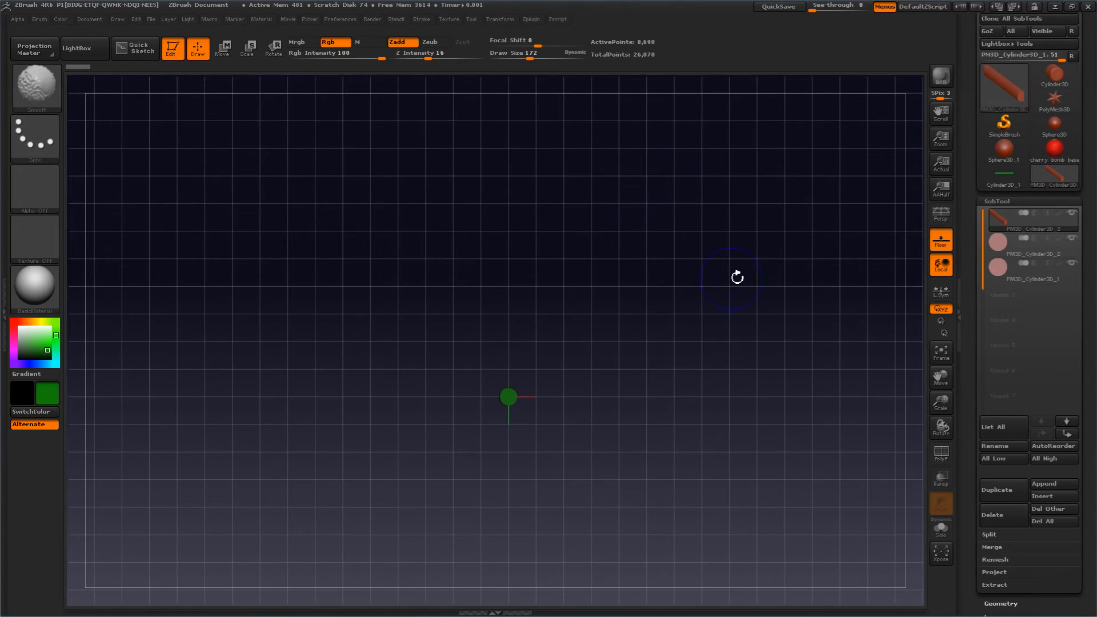
- Select the PM3D_Cylinder3D_1 subtool and move it horizontally to the left until it sits beside the other rods
click(1005, 268)
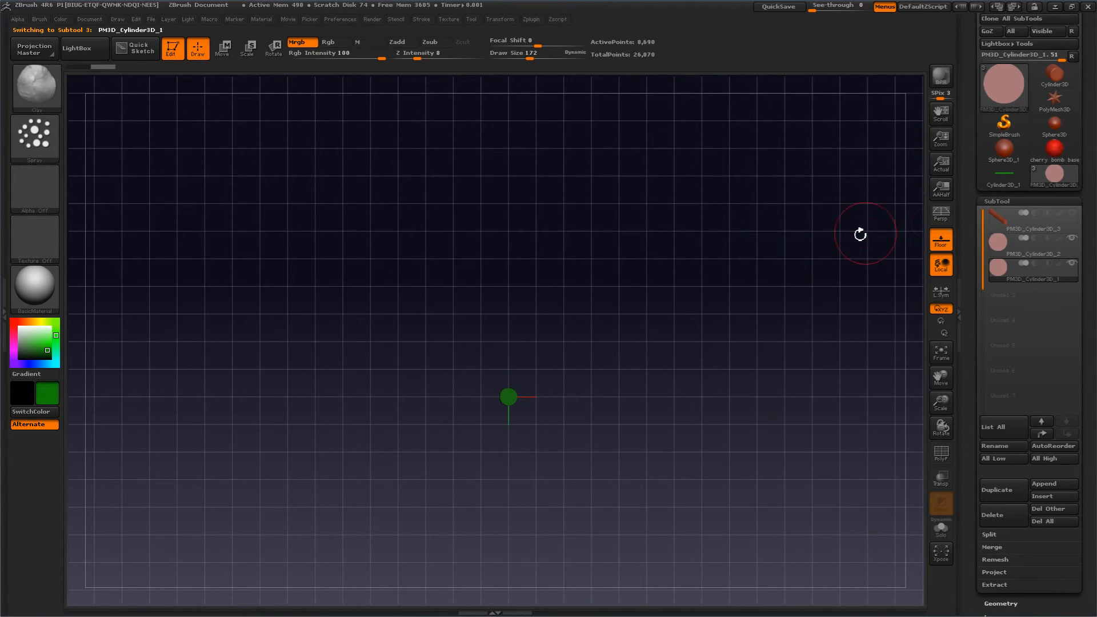
mouse_move(750, 223)
mouse_down()
mouse_move(737, 237)
mouse_move(753, 225)
mouse_up()
click(223, 48)
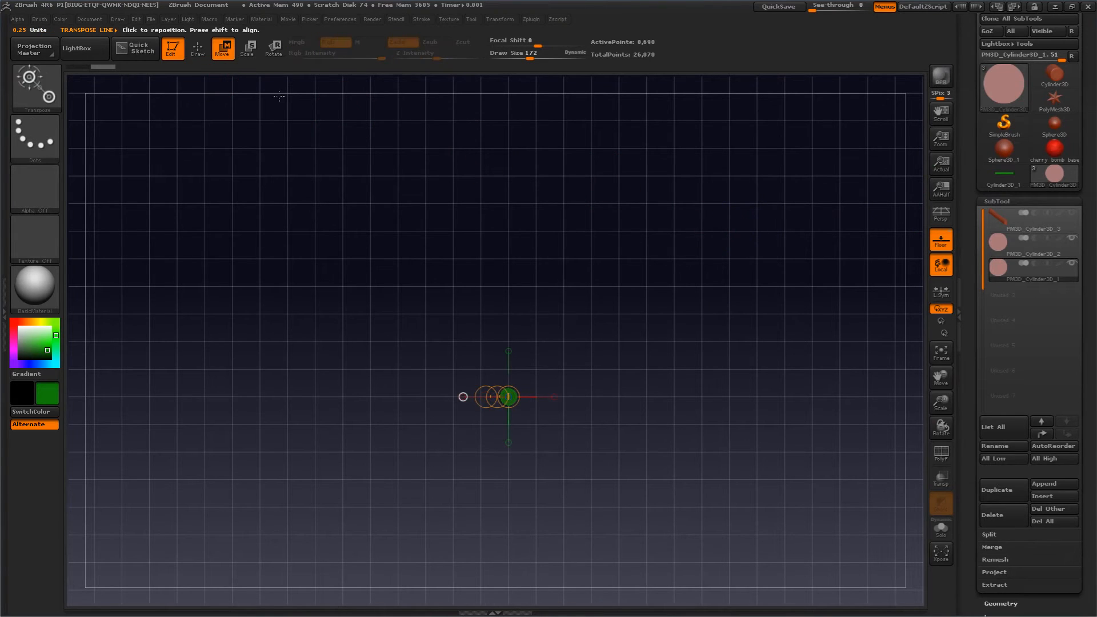
right_drag(482, 394, 468, 388)
mouse_move(462, 396)
mouse_down()
mouse_move(401, 397)
mouse_move(455, 398)
mouse_up()
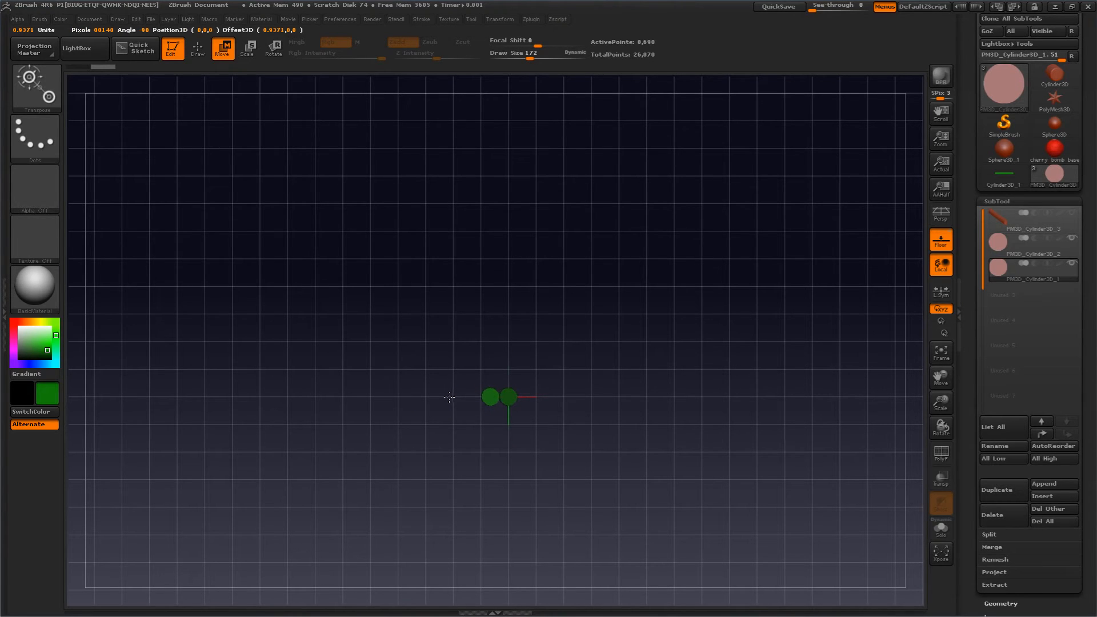
drag(450, 397, 449, 397)
- Try to move the PM3D_Cylinder3D_2 rod vertically upward
right_drag(439, 313, 433, 292)
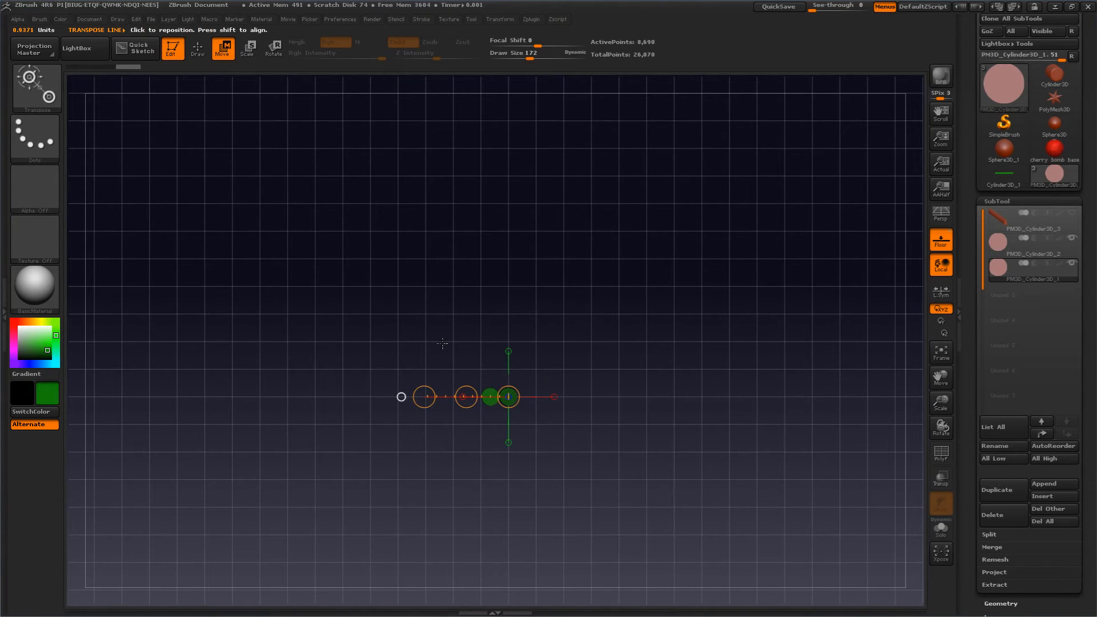
click(508, 351)
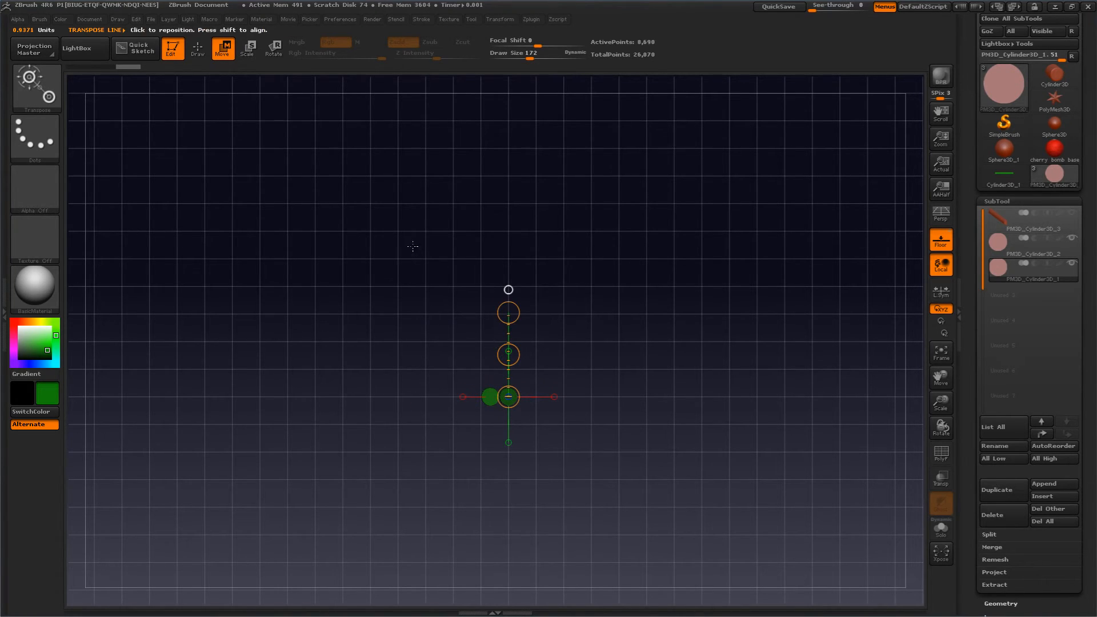
click(999, 247)
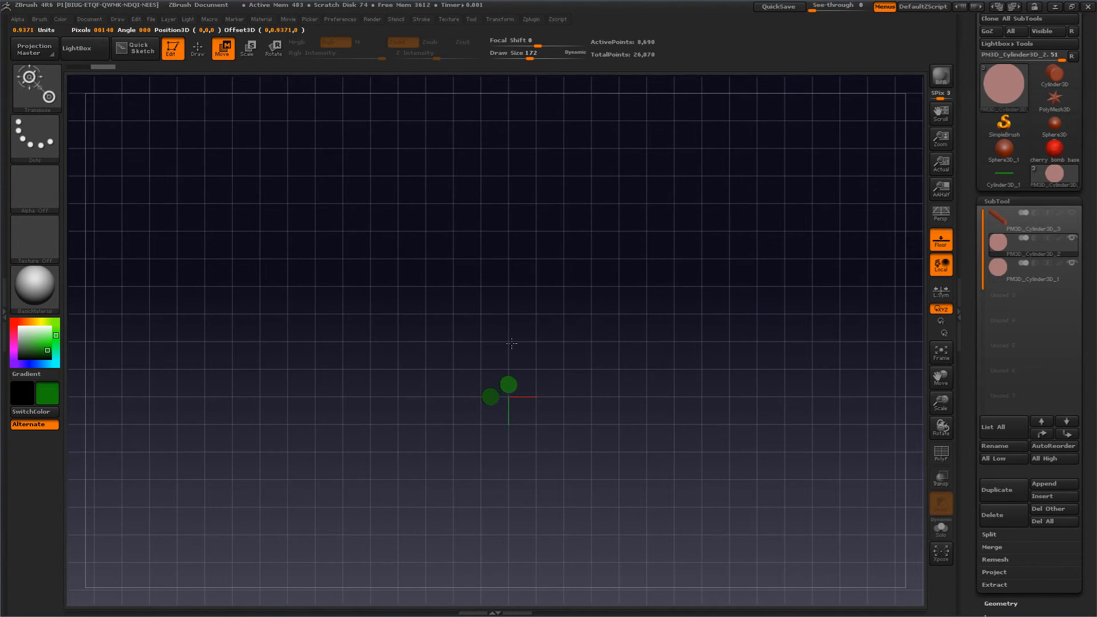
click(511, 356)
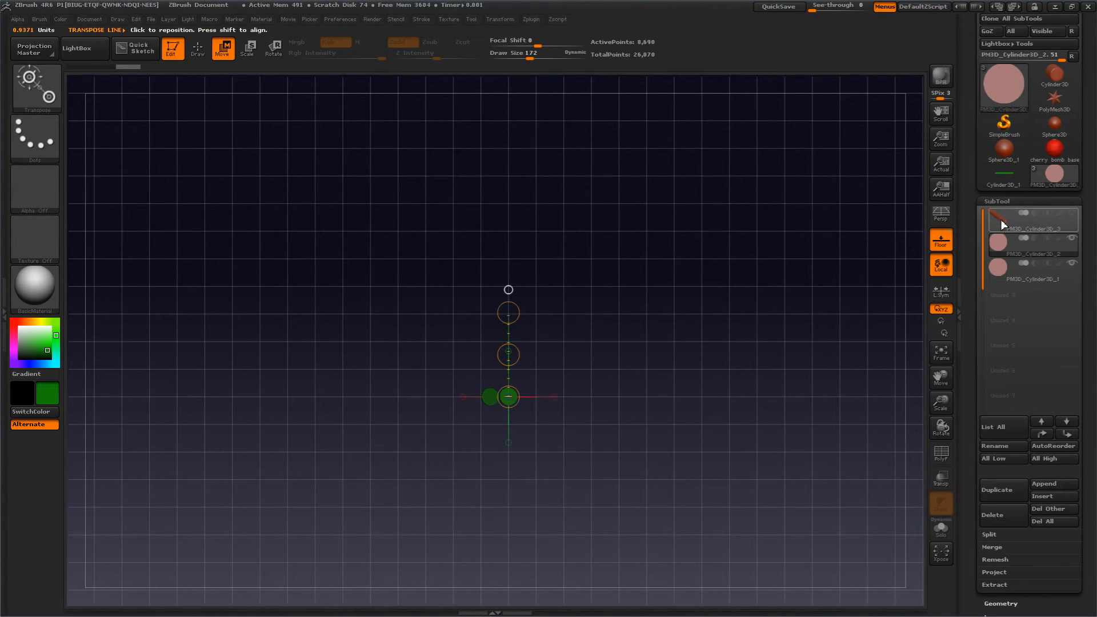
- Show the hidden PM3D_Cylinder3D_3 rod and move it up and left until it sits above the gap between the other two
mouse_move(1005, 223)
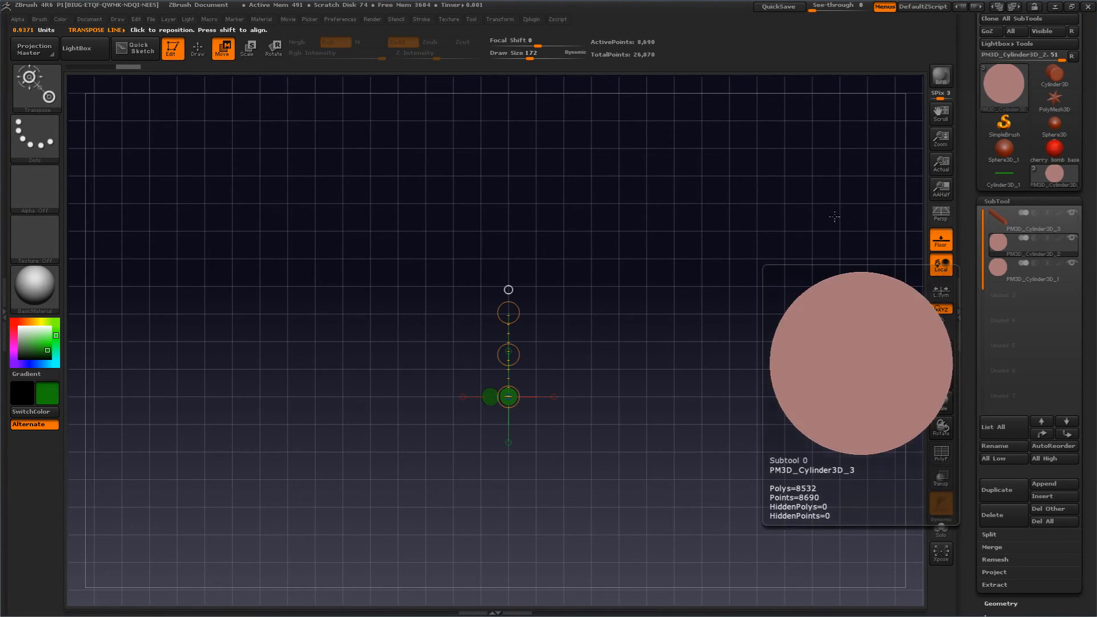
click(999, 229)
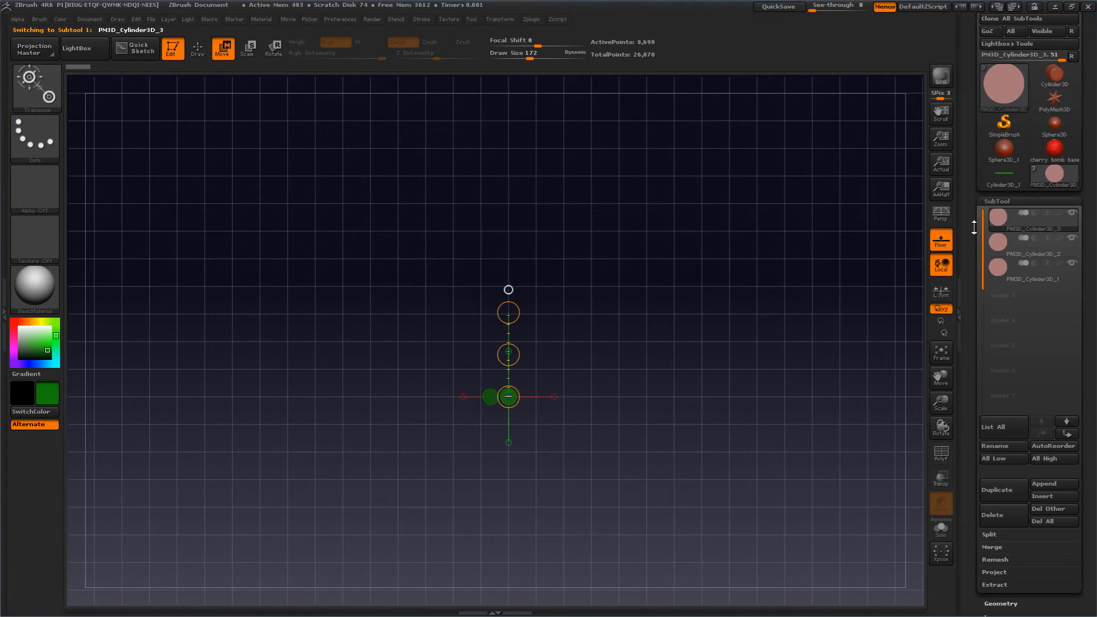
drag(508, 354, 504, 338)
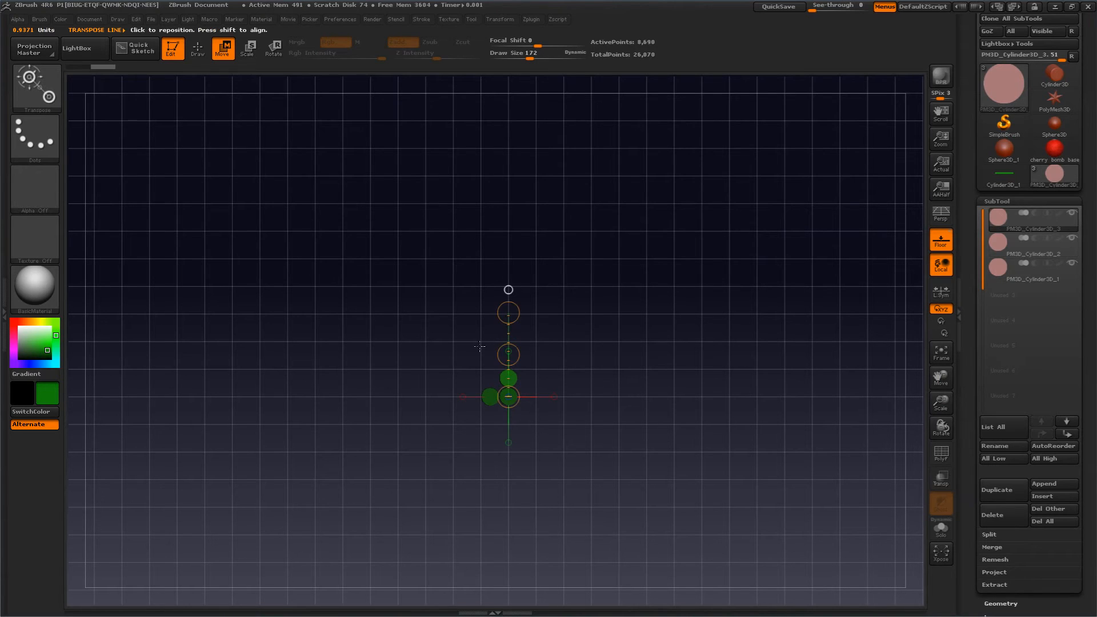
click(462, 396)
drag(457, 395, 458, 395)
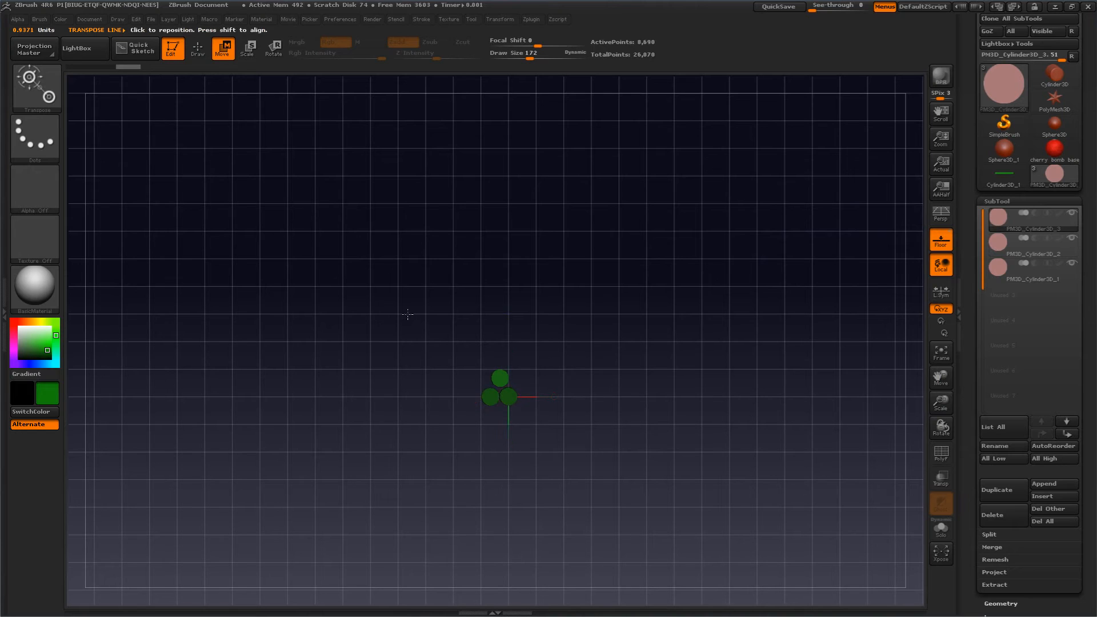
- Fine-tune the upper rod's position down and slightly left so it nests against both lower rods in a triangle
alt+drag(407, 314, 420, 374)
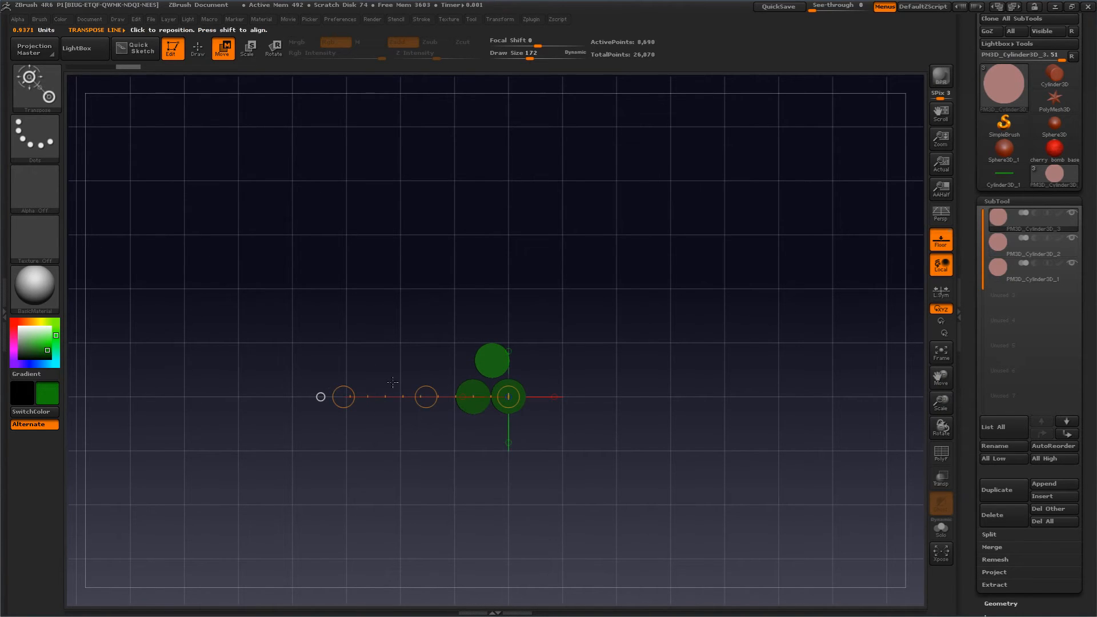
drag(507, 396, 507, 561)
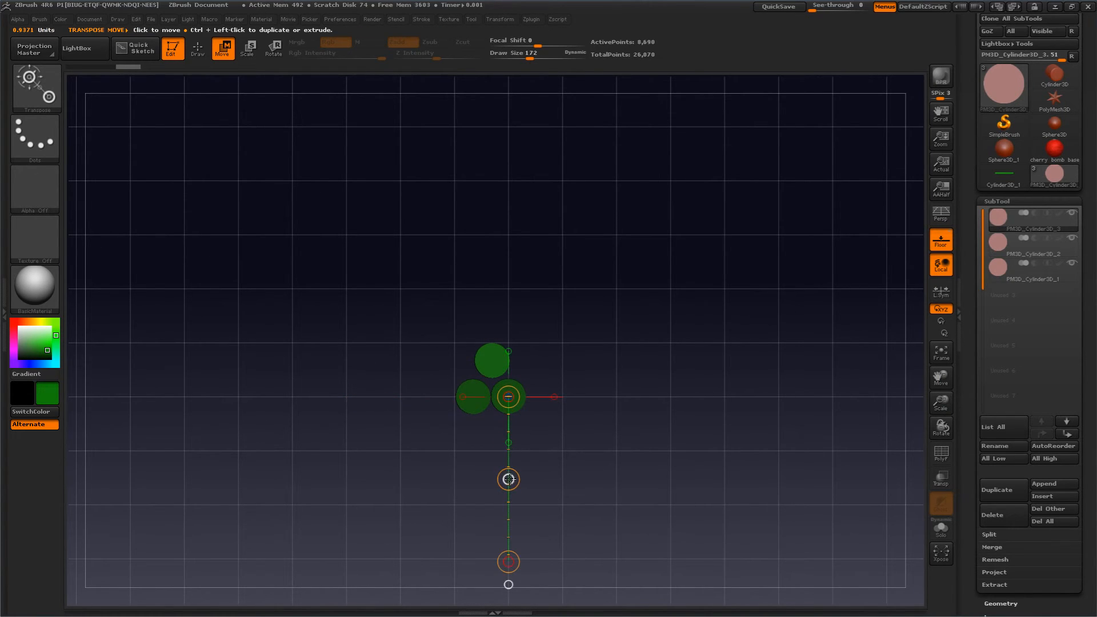
drag(508, 478, 509, 486)
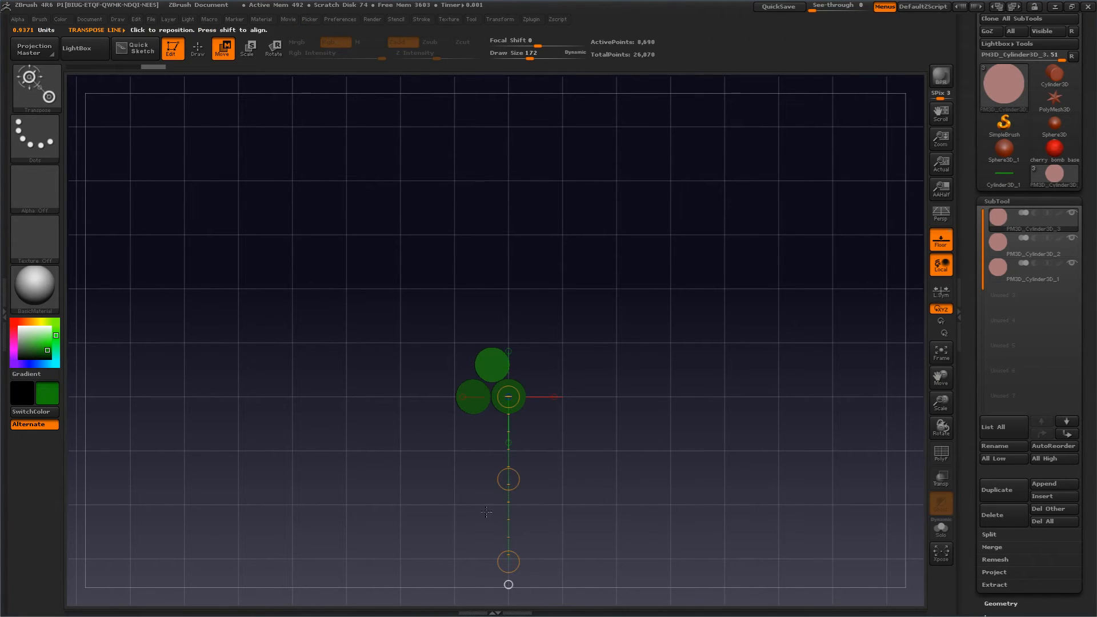
shift+drag(508, 395, 318, 395)
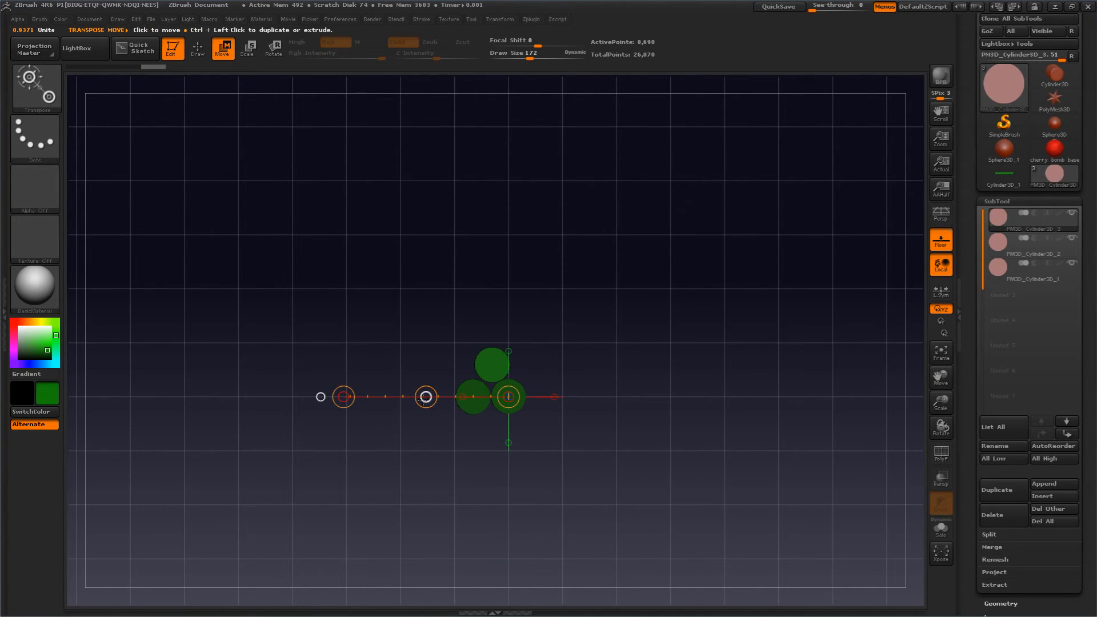
drag(423, 396, 424, 402)
click(509, 443)
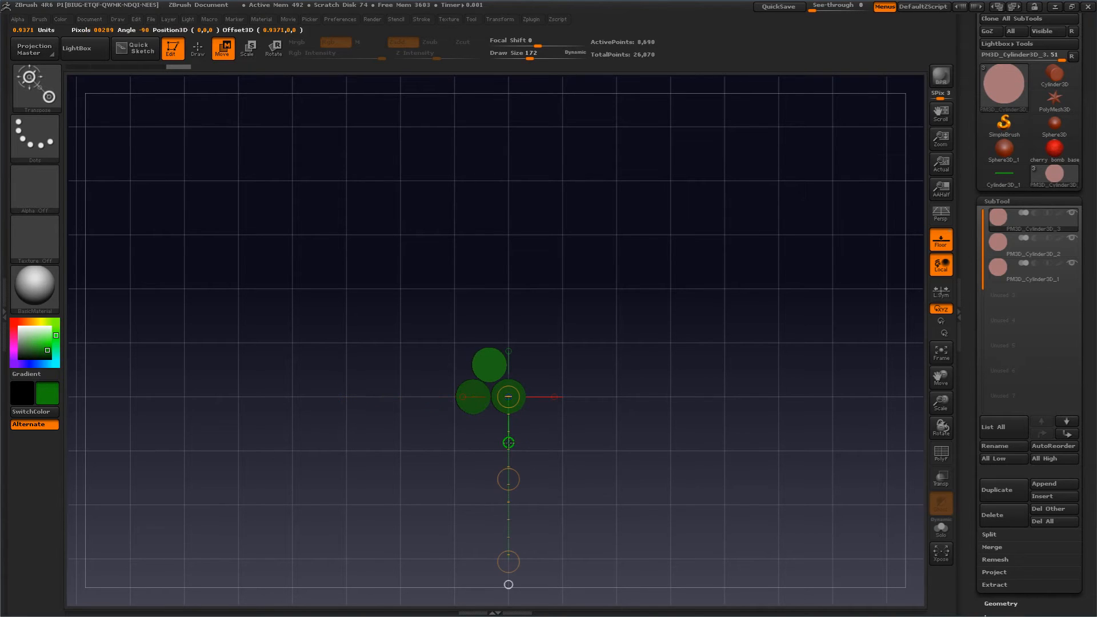
drag(513, 480, 513, 481)
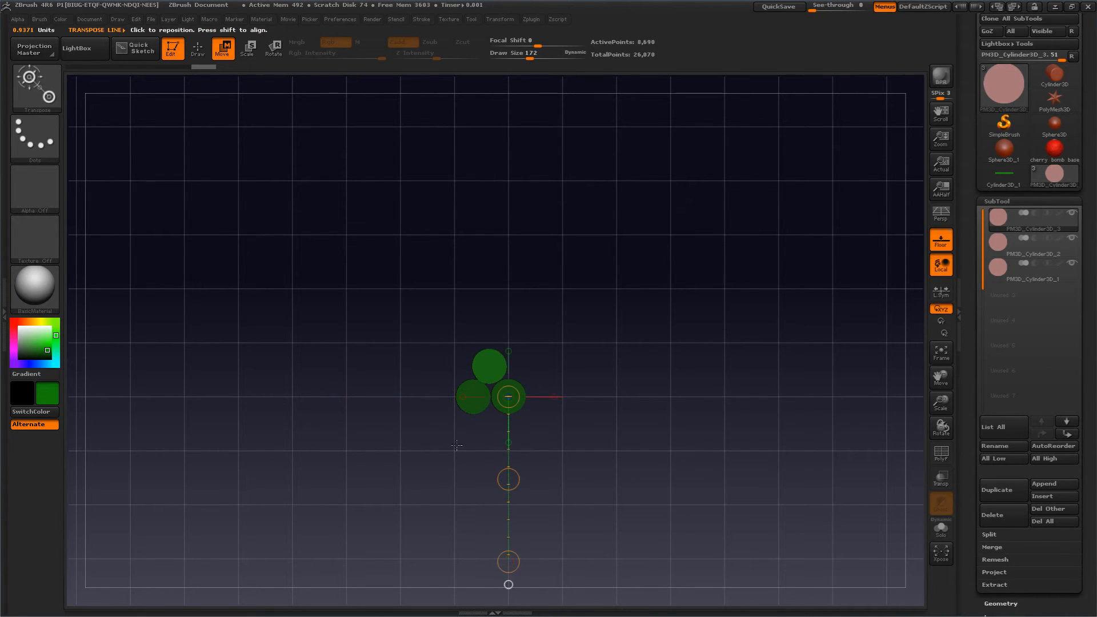
- Return to Draw mode with the Clay brush
drag(389, 342, 364, 345)
key(q)
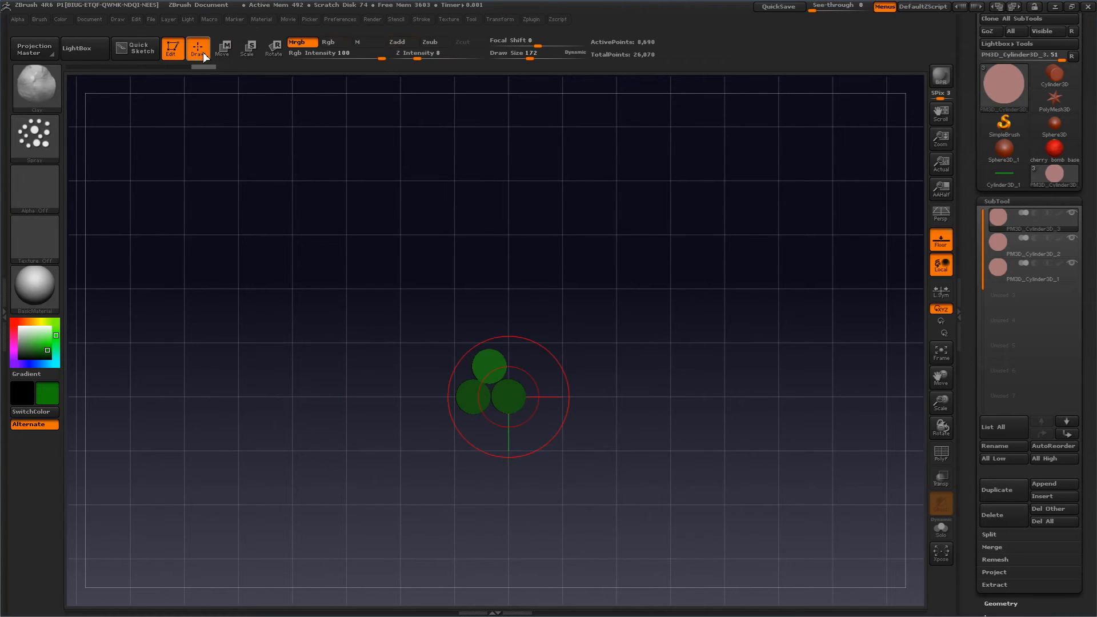
key(b)
key(c)
key(l)
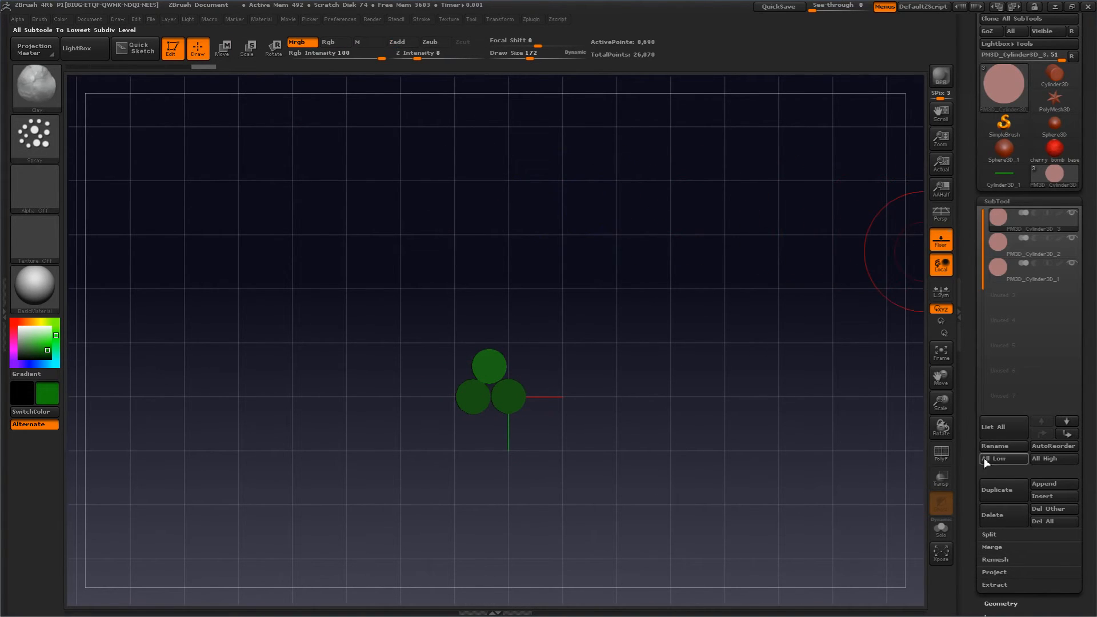
- Merge the three rod subtools down into a single subtool
click(992, 548)
click(997, 560)
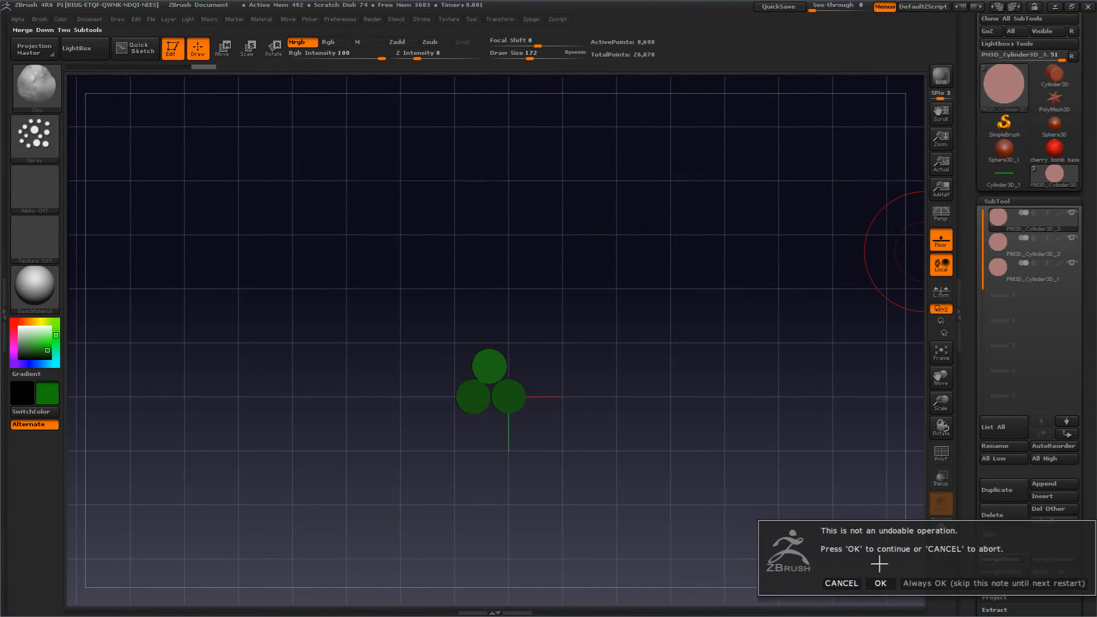
click(881, 583)
click(993, 558)
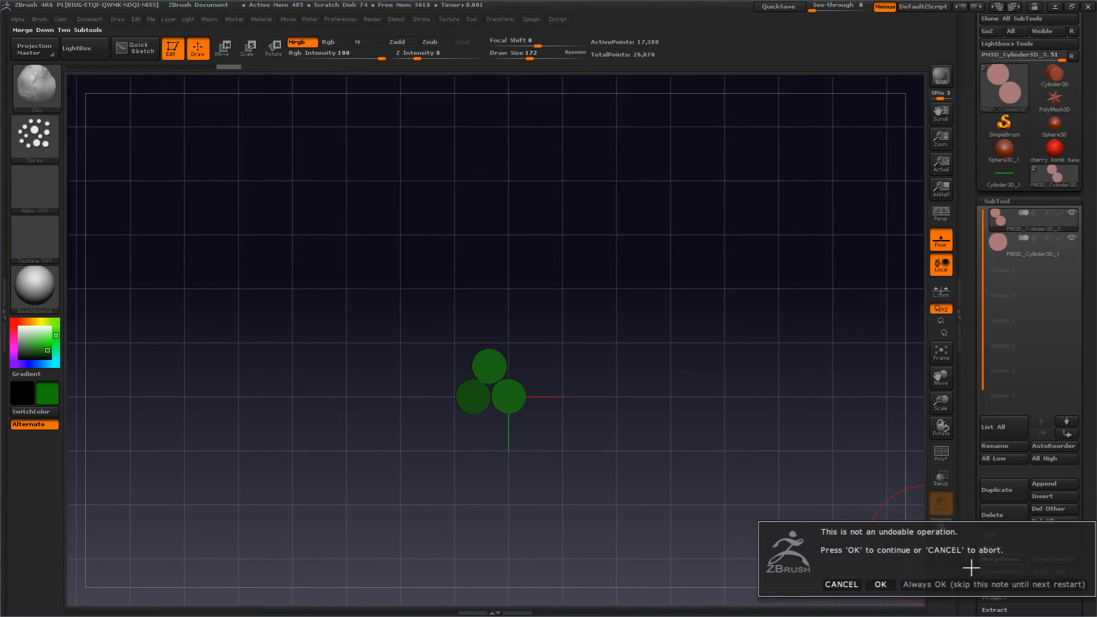
click(880, 584)
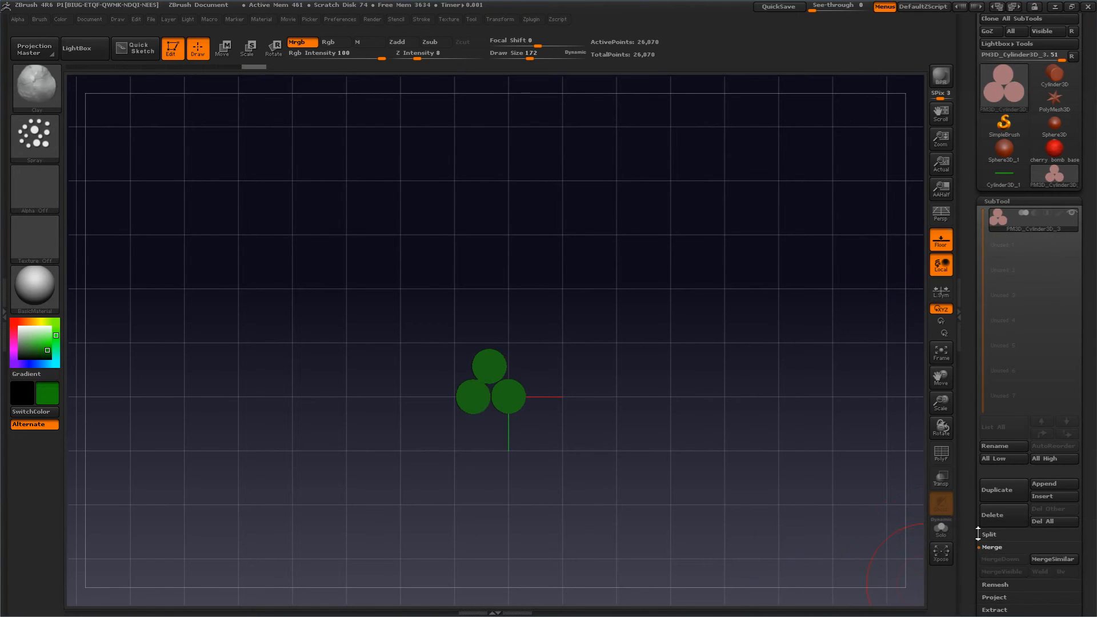
- Move the merged three-rod bundle so its centre lies on the floor grid's origin, and go back to Draw mode
drag(968, 417, 972, 337)
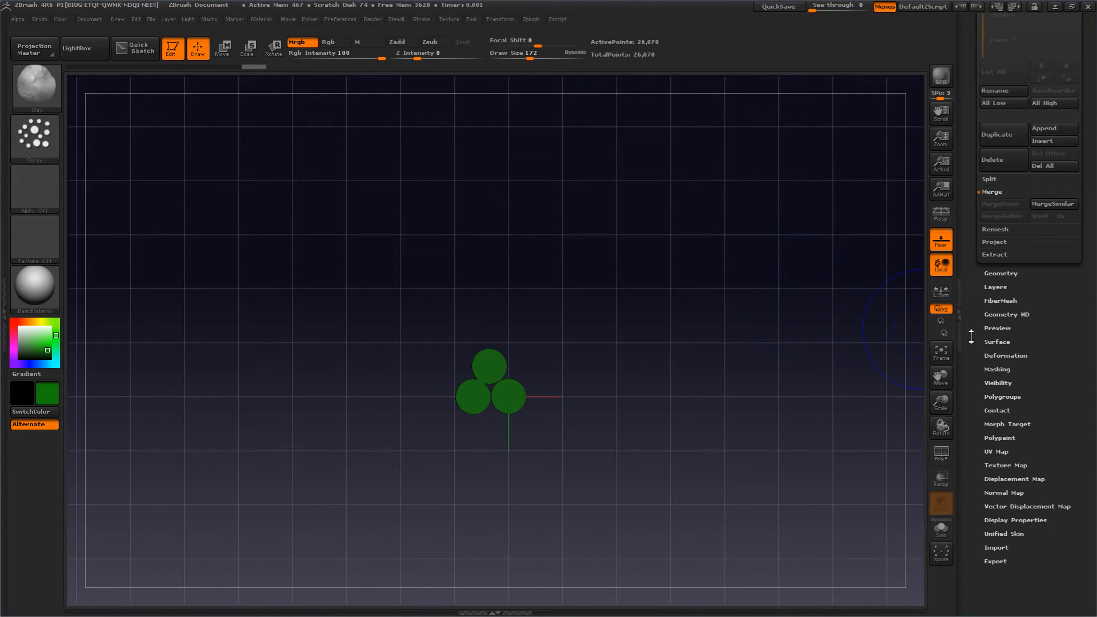
click(987, 369)
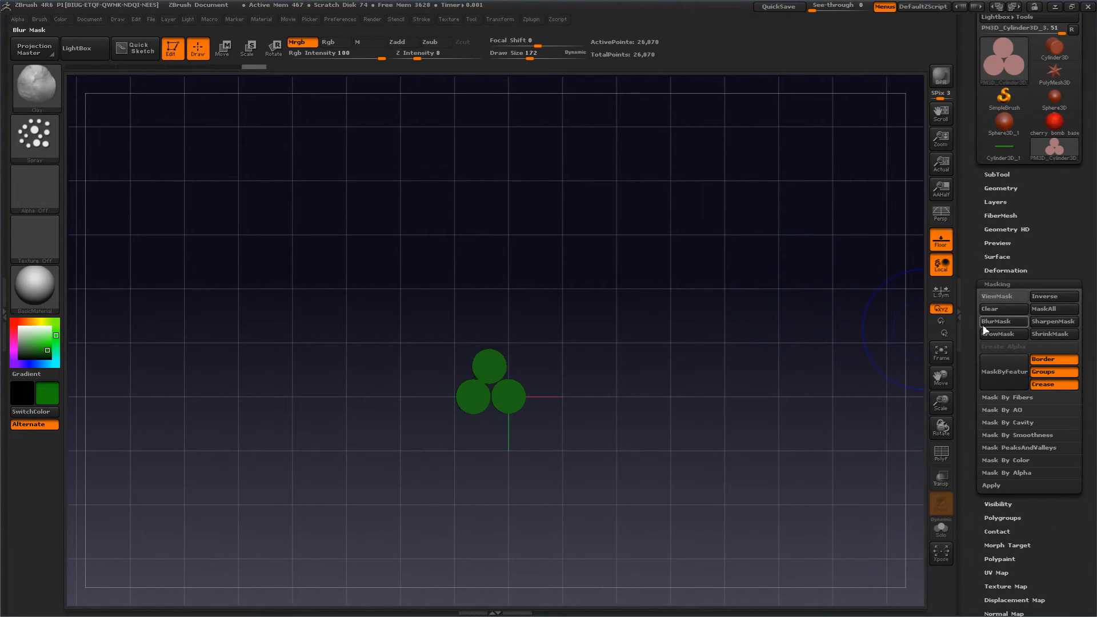
shift+drag(770, 233, 764, 240)
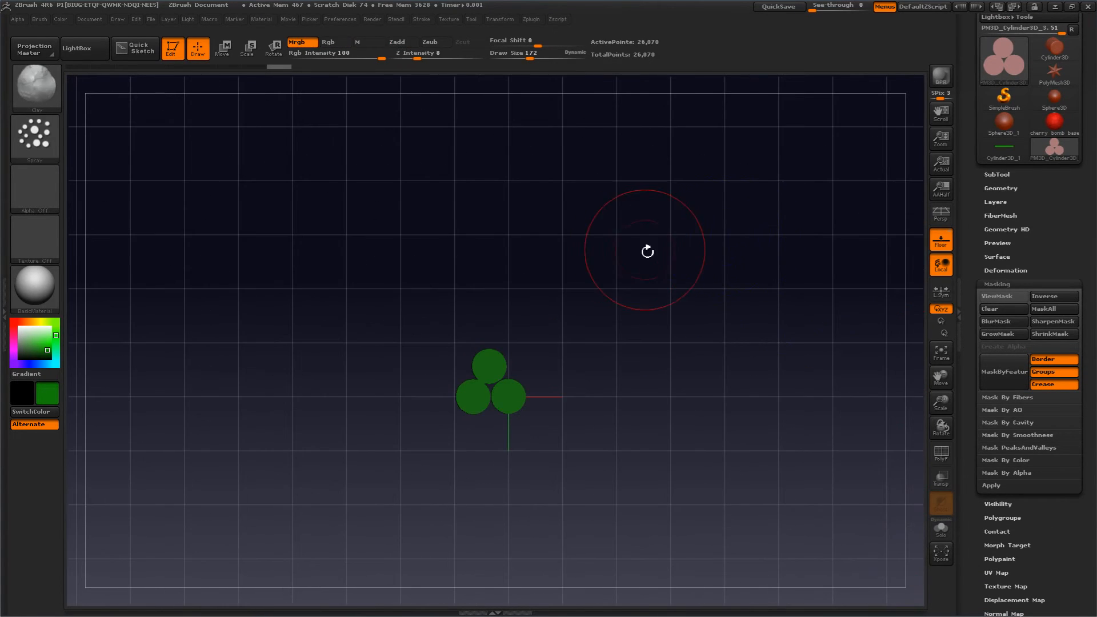
mouse_move(645, 259)
alt+mouse_down()
mouse_move(706, 264)
mouse_move(661, 257)
mouse_move(673, 240)
mouse_move(660, 257)
alt+mouse_up()
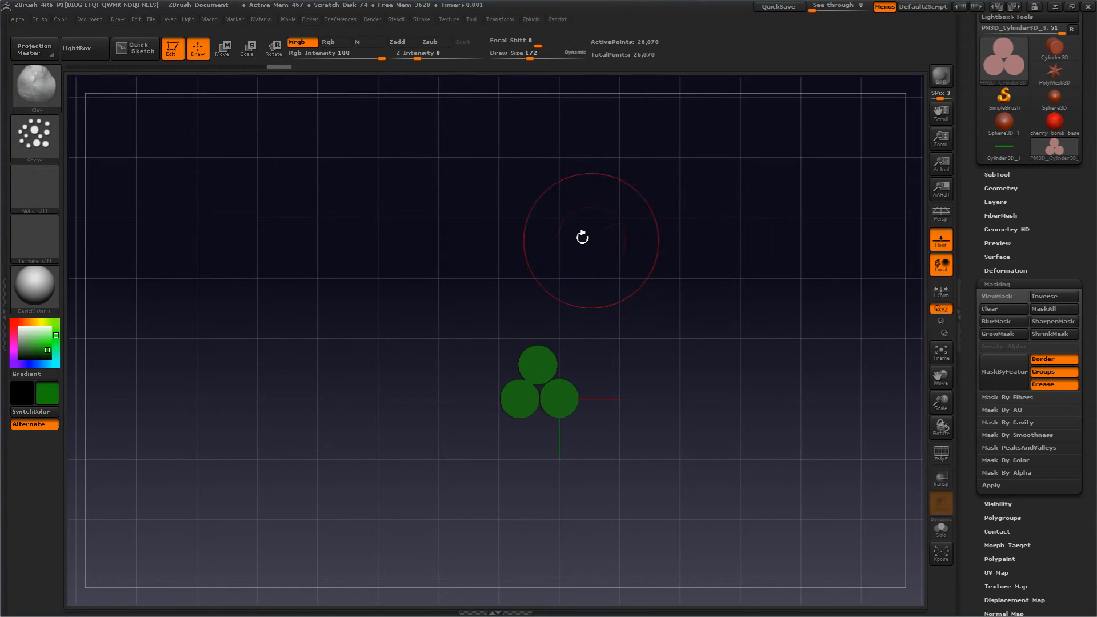
click(224, 49)
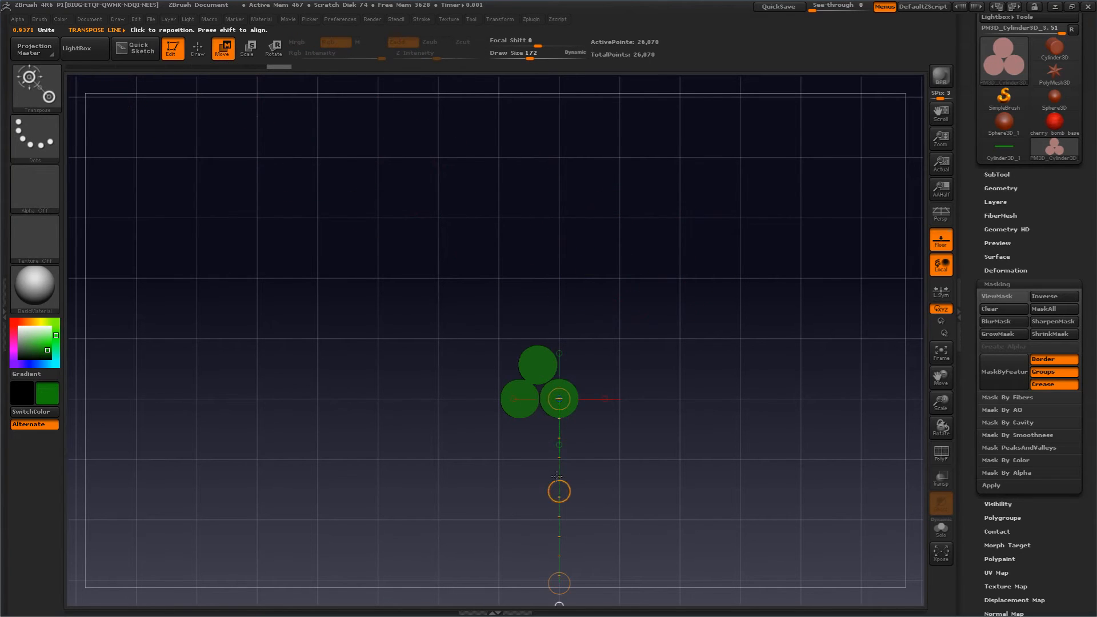
mouse_move(533, 386)
mouse_down()
mouse_move(437, 386)
mouse_move(504, 402)
mouse_up()
click(196, 48)
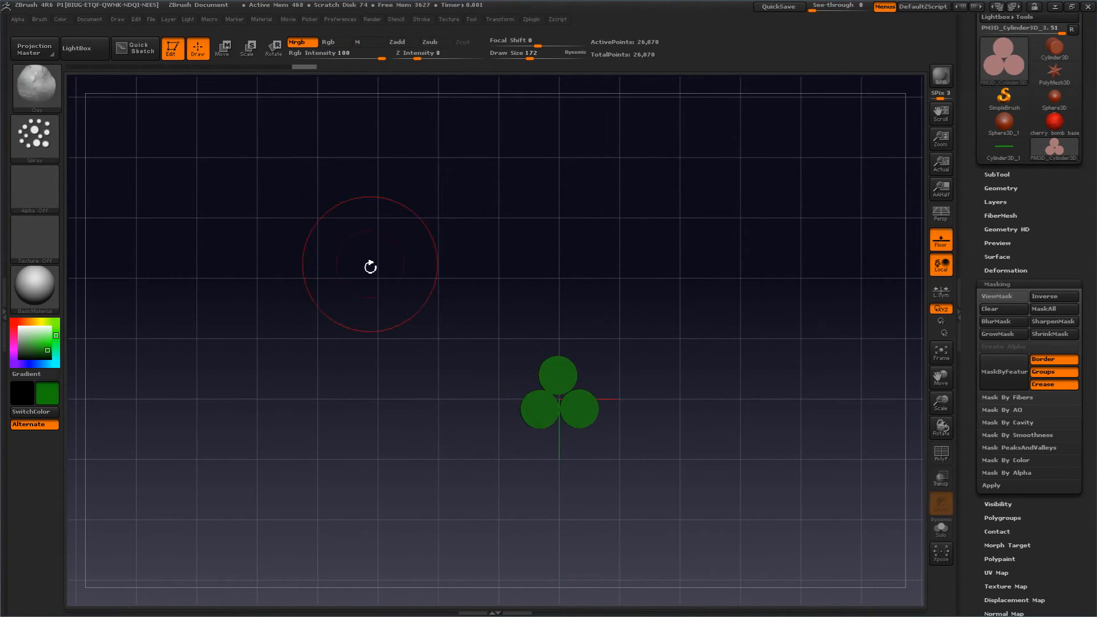
- Twist the rod bundle strongly around its length with the Twist deformation so the strands wind around each other
mouse_move(367, 265)
mouse_down()
mouse_move(350, 196)
mouse_move(367, 277)
mouse_move(441, 268)
mouse_up()
alt+drag(724, 299, 697, 265)
alt+drag(743, 351, 640, 251)
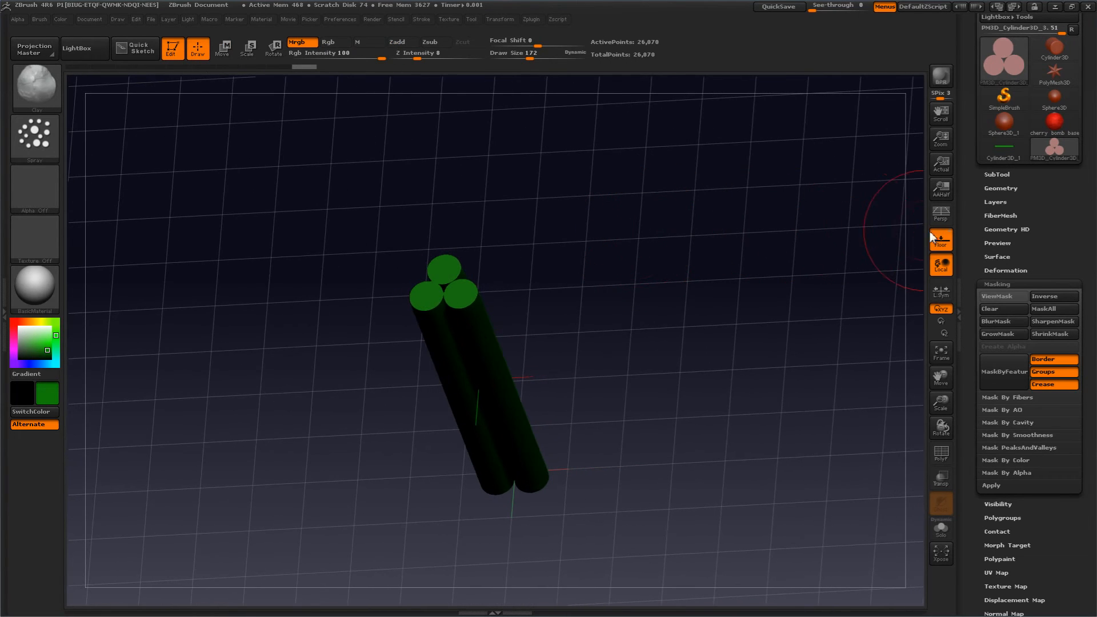
click(996, 271)
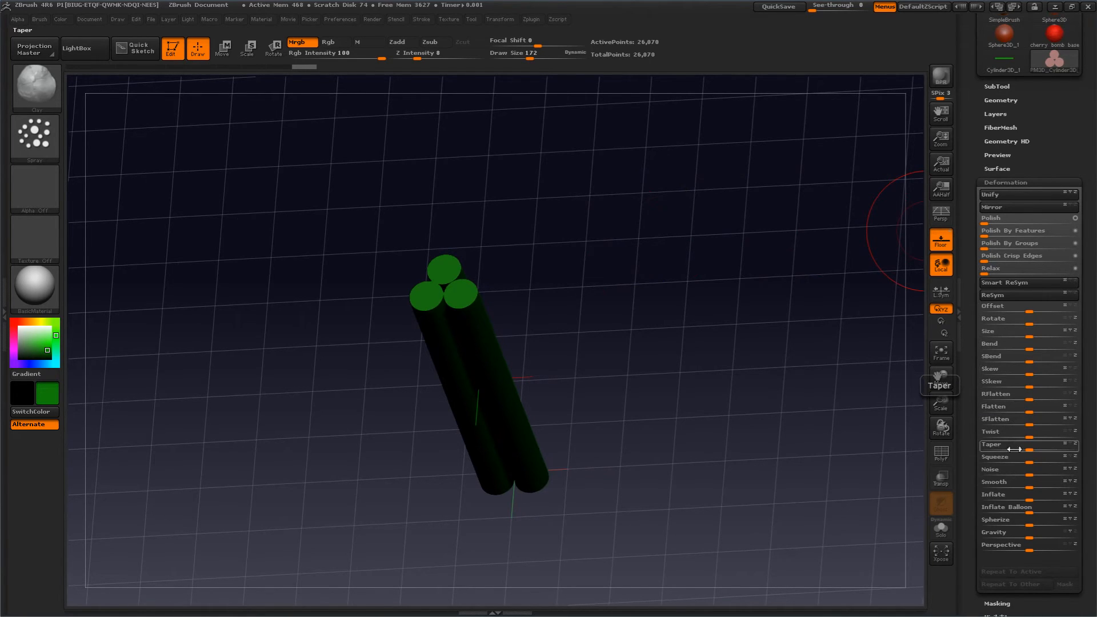
drag(1028, 436, 986, 437)
drag(700, 264, 784, 330)
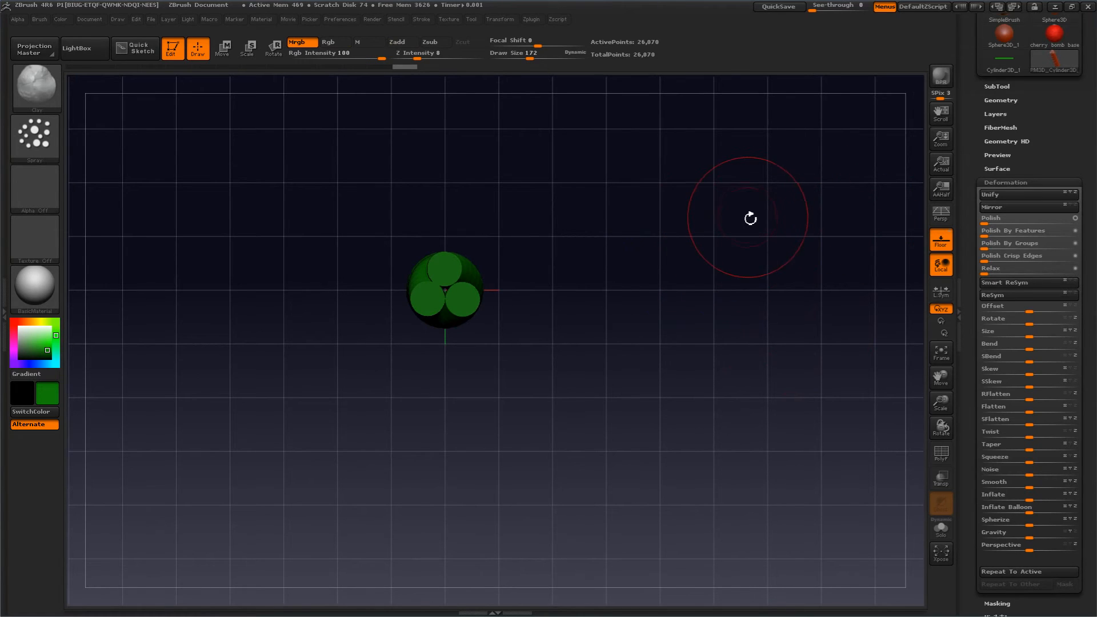
drag(711, 328, 698, 265)
- Examine the twisted bundle's polygon wireframe with PolyFrame
click(941, 453)
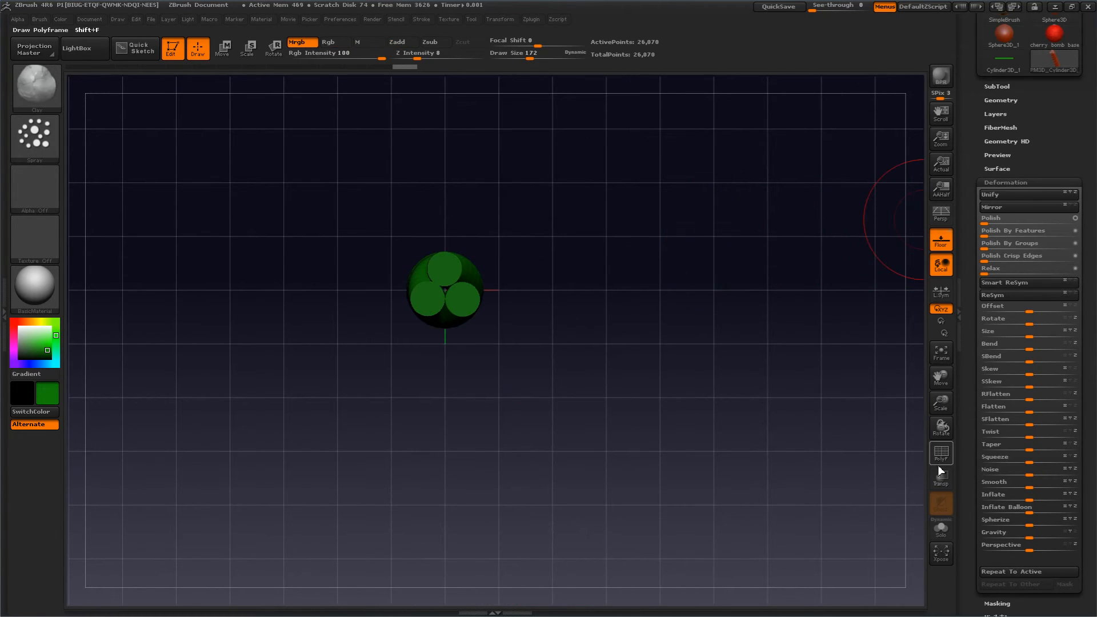
drag(737, 380, 787, 316)
click(941, 453)
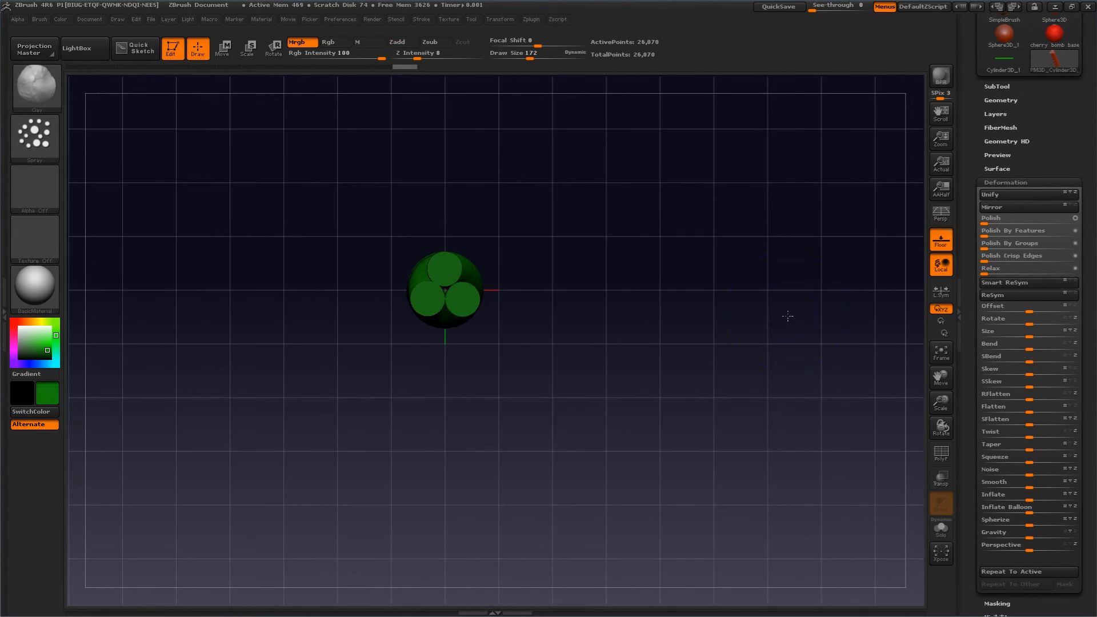
- Convert the twisted bundle to a DynaMesh at resolution 256 and display its PolyFrame to inspect the new mesh
click(997, 101)
click(998, 264)
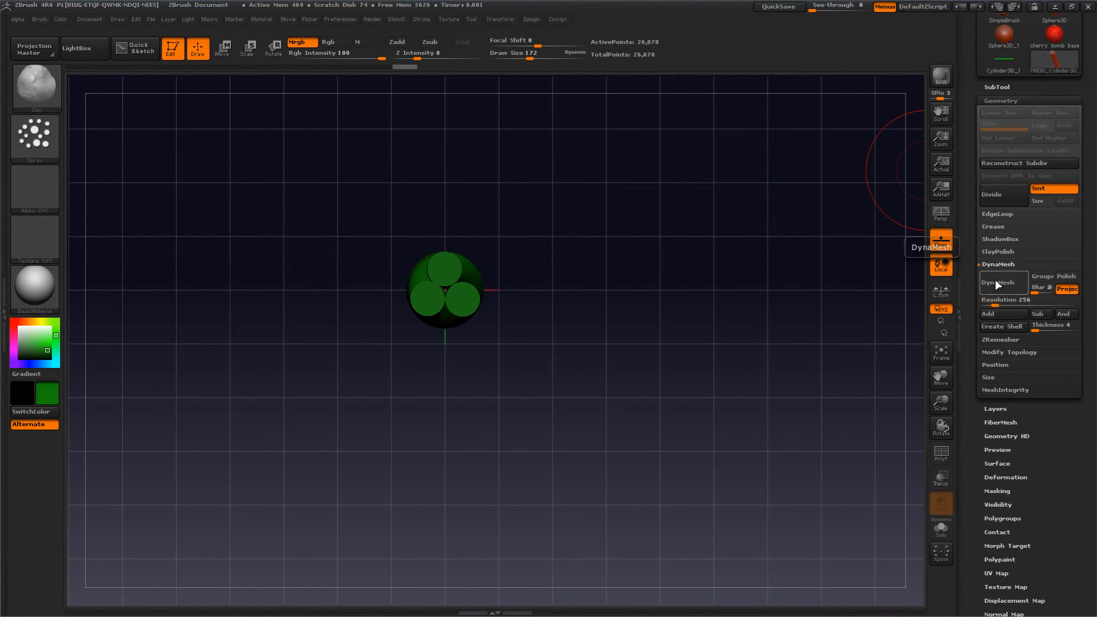
click(996, 283)
drag(725, 307, 718, 276)
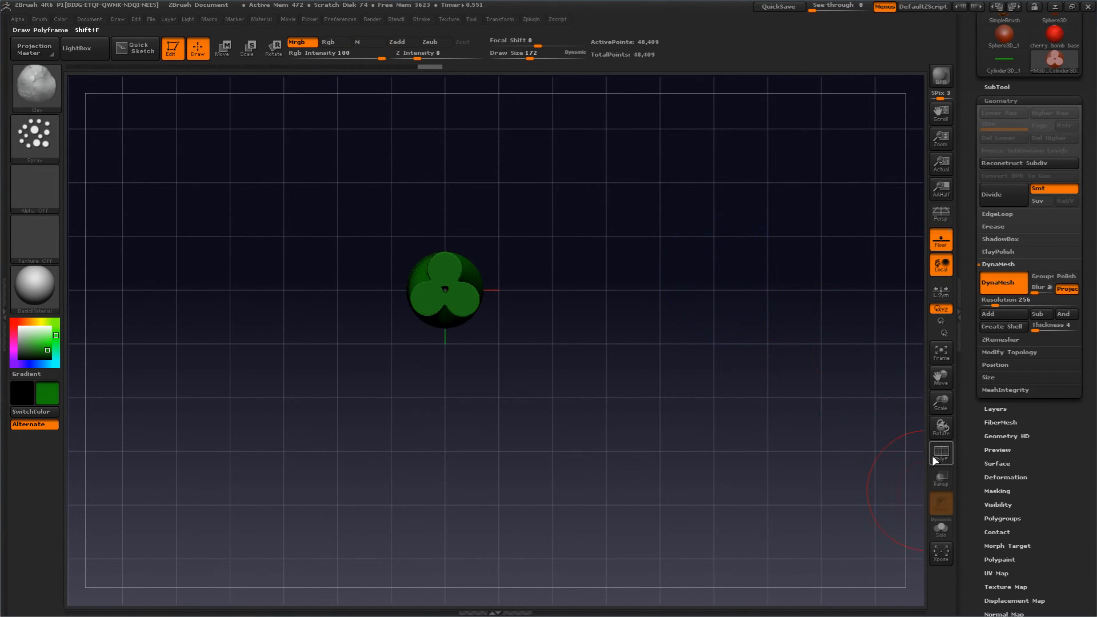
key(shift)
key(shift+f)
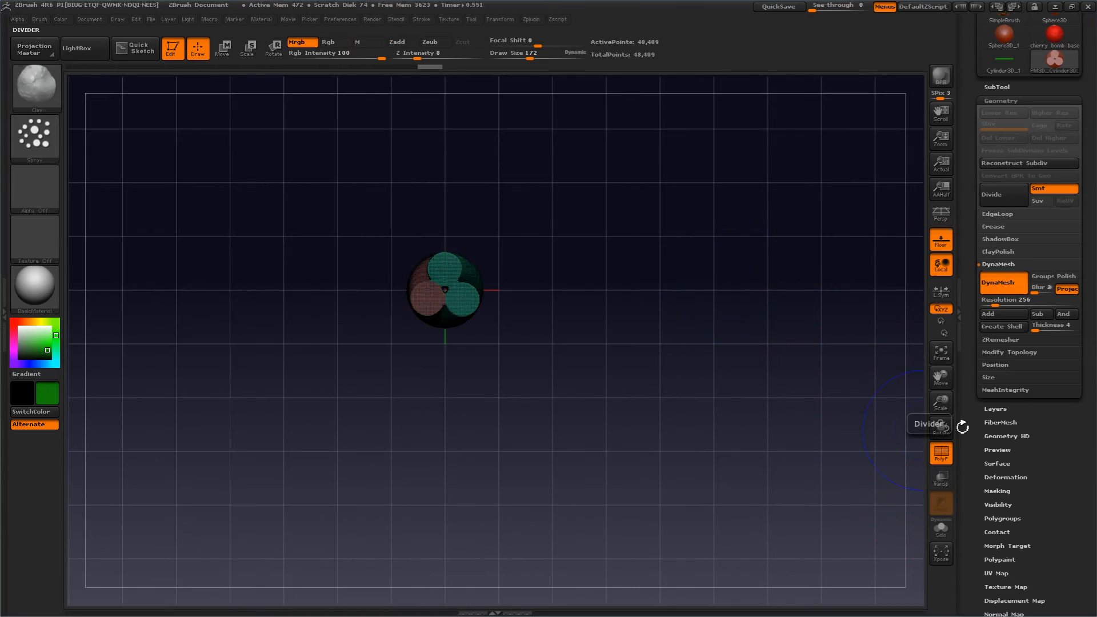
mouse_move(691, 278)
mouse_down()
mouse_move(680, 269)
mouse_move(674, 178)
mouse_move(713, 286)
mouse_move(715, 274)
mouse_move(656, 264)
mouse_move(642, 274)
mouse_move(644, 255)
mouse_move(693, 294)
mouse_move(712, 289)
mouse_move(695, 274)
mouse_move(655, 275)
mouse_move(632, 238)
mouse_move(673, 276)
mouse_move(657, 240)
mouse_move(667, 230)
mouse_up()
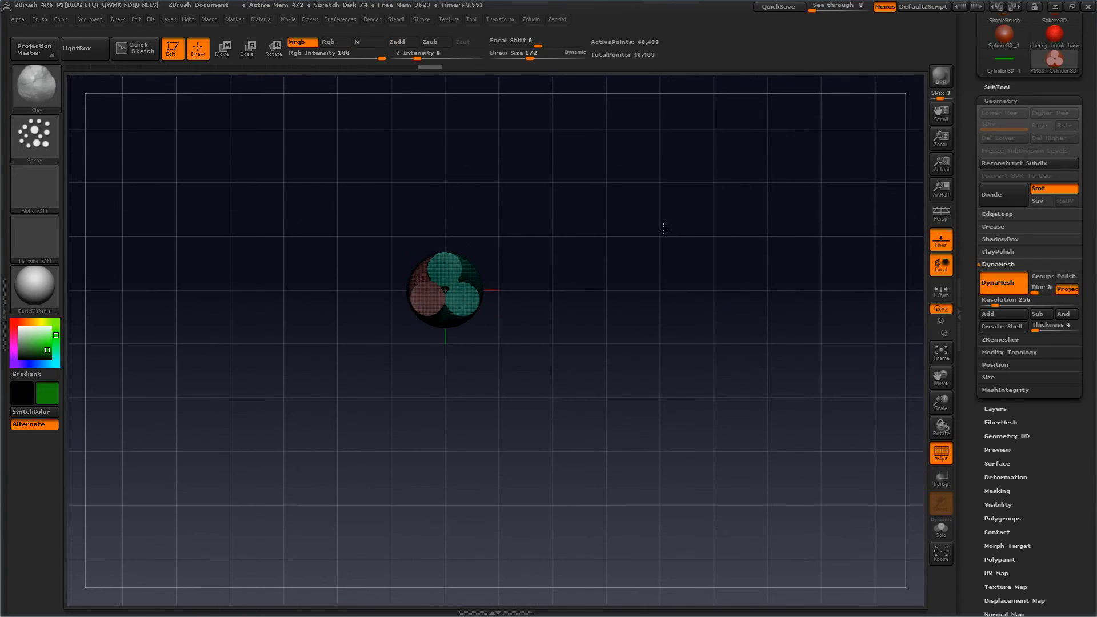
- Assign the whole twisted fuse mesh to a single polygroup and turn off the PolyFrame display
click(997, 283)
mouse_move(892, 275)
mouse_down()
mouse_move(705, 272)
mouse_move(702, 252)
mouse_move(686, 277)
mouse_move(654, 188)
mouse_move(719, 240)
mouse_move(714, 228)
mouse_move(652, 216)
mouse_move(658, 233)
mouse_up()
key(ctrl)
key(ctrl+w)
key(shift)
key(shift+f)
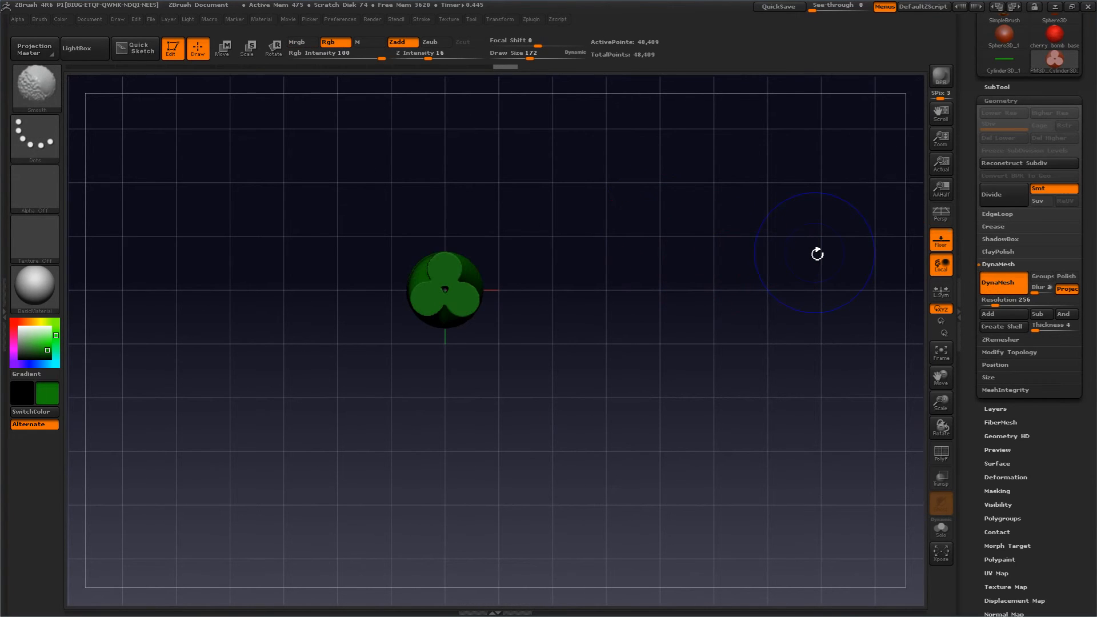
- Smooth the twisted fuse mesh with repeated applications of the Smooth deformation
drag(817, 251, 671, 206)
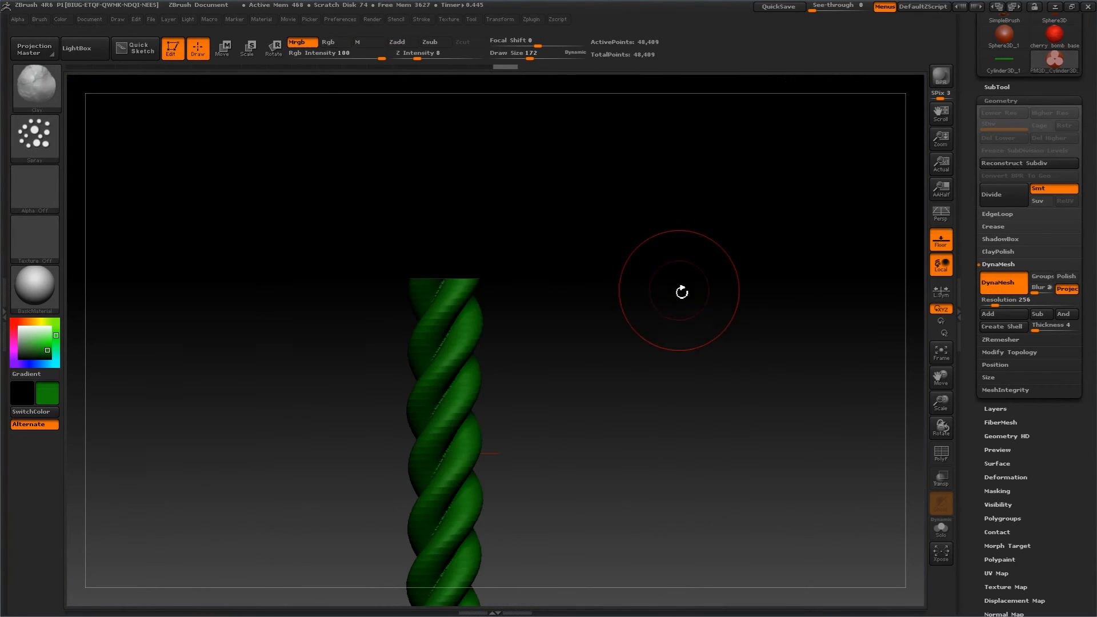
drag(688, 342, 702, 243)
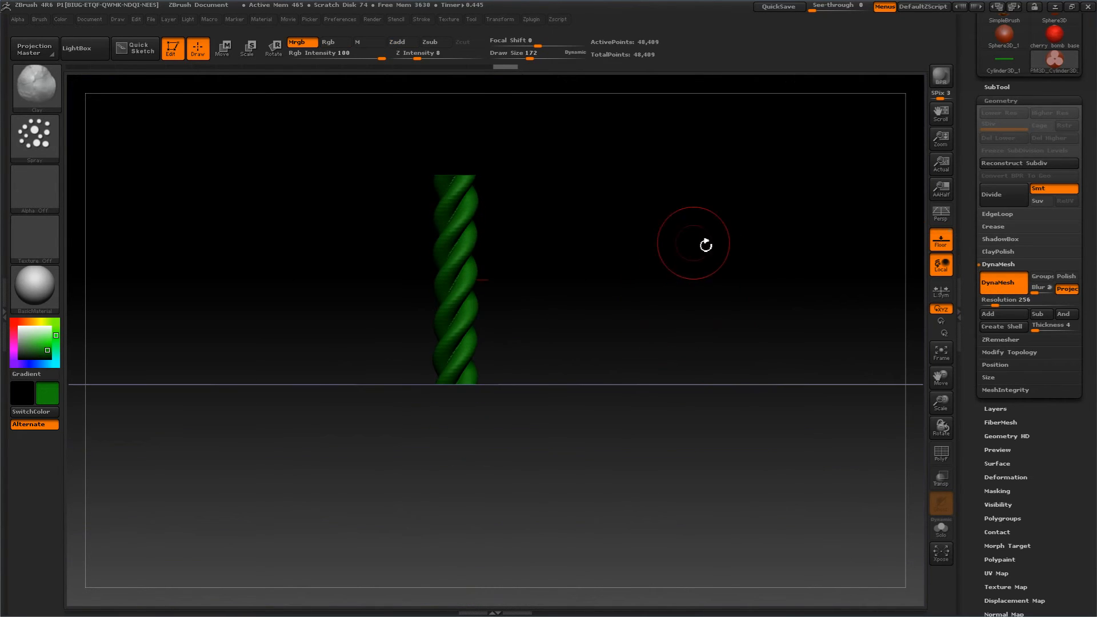
mouse_move(981, 432)
mouse_down()
mouse_move(992, 395)
mouse_move(976, 374)
mouse_move(984, 413)
mouse_up()
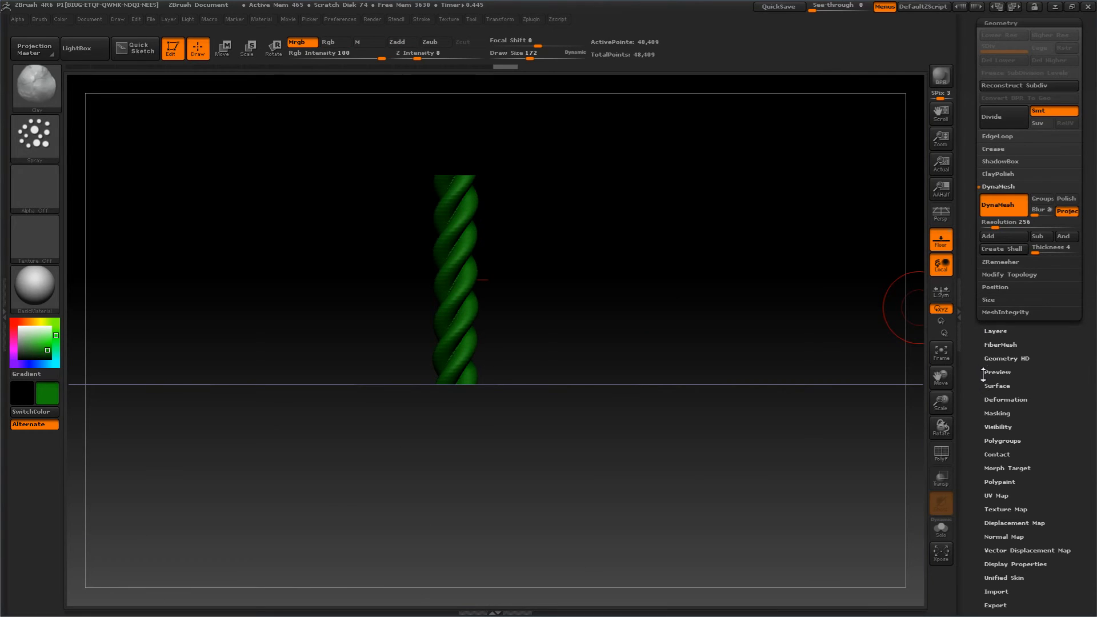
click(993, 400)
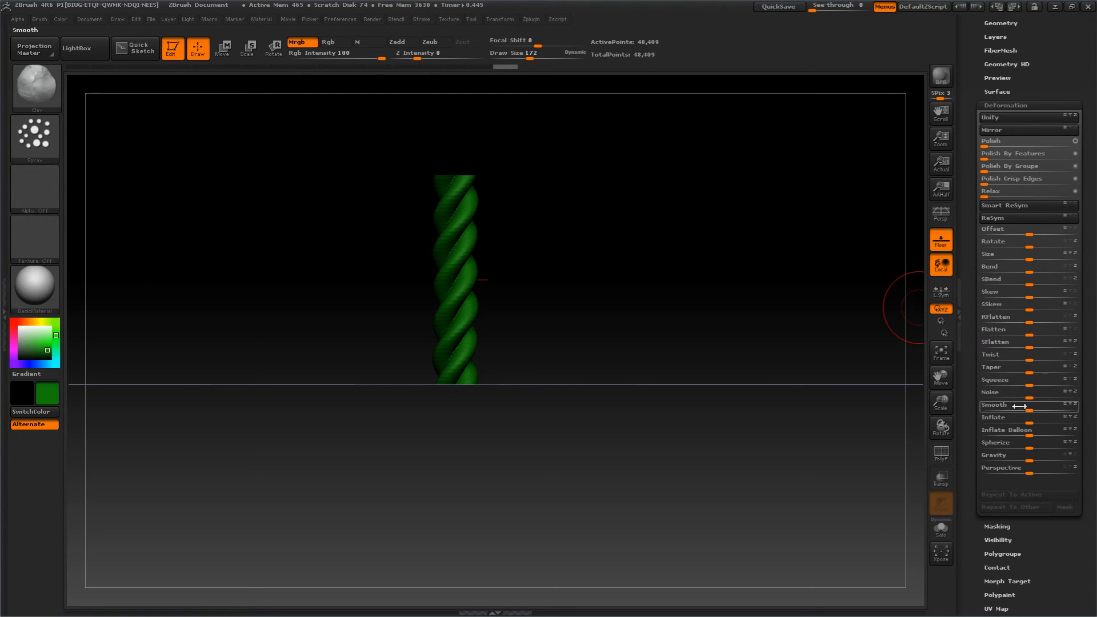
mouse_move(1026, 408)
mouse_down()
mouse_move(1046, 406)
mouse_move(1033, 402)
mouse_up()
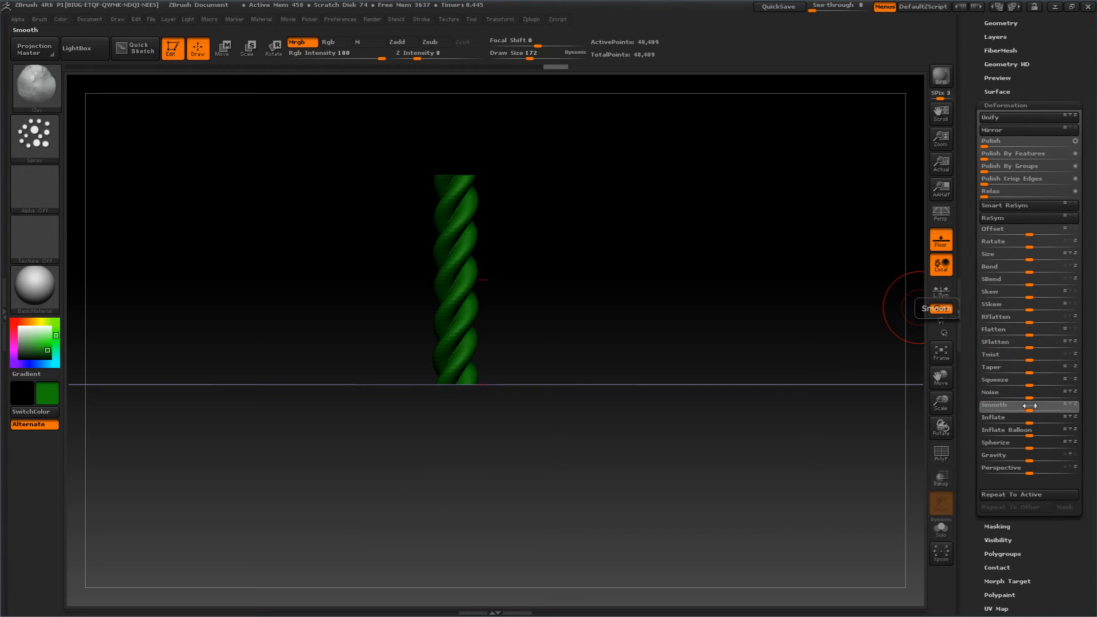
drag(1060, 405, 1061, 405)
drag(1029, 406, 1060, 407)
drag(1030, 407, 1050, 407)
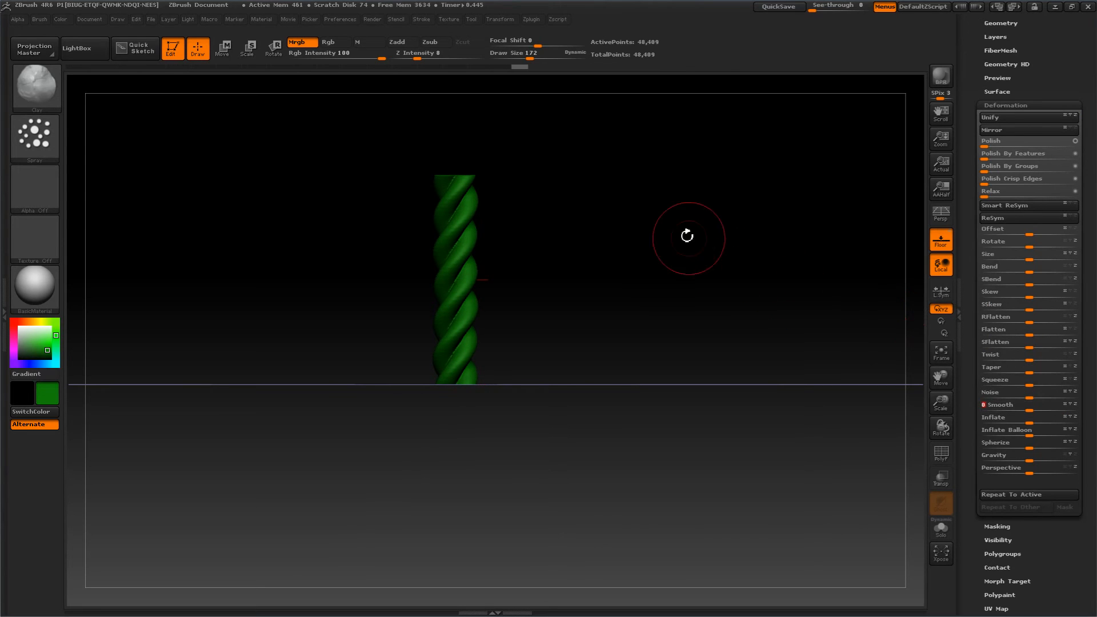
- Create a new InsertMesh brush from the twisted fuse mesh and enable Curve Mode for its stroke
drag(688, 232, 721, 325)
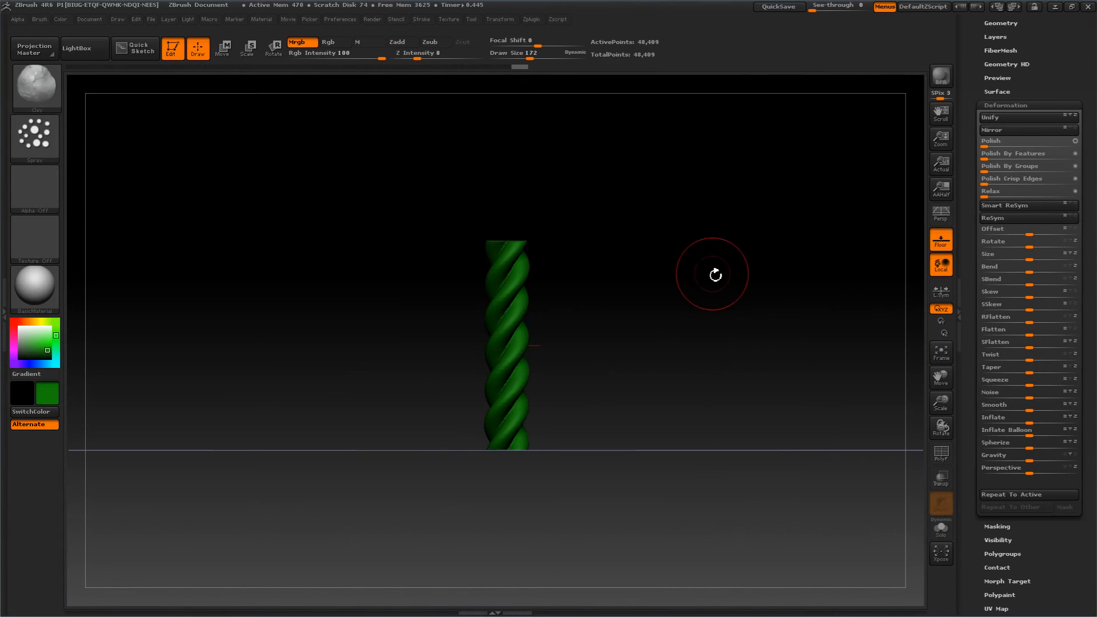
drag(713, 249, 708, 245)
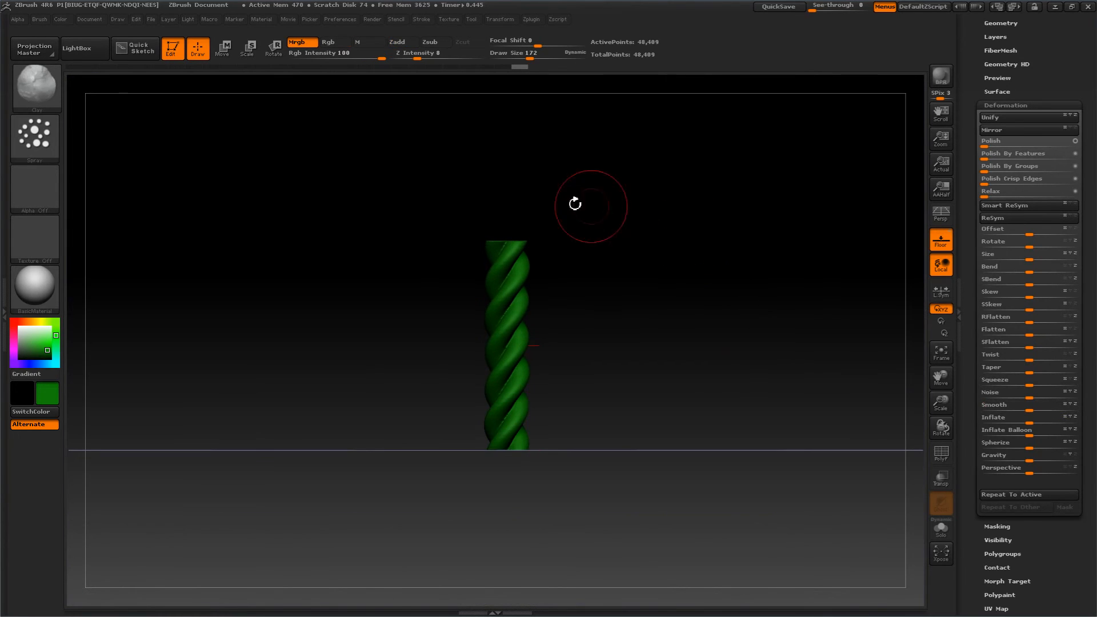
click(37, 19)
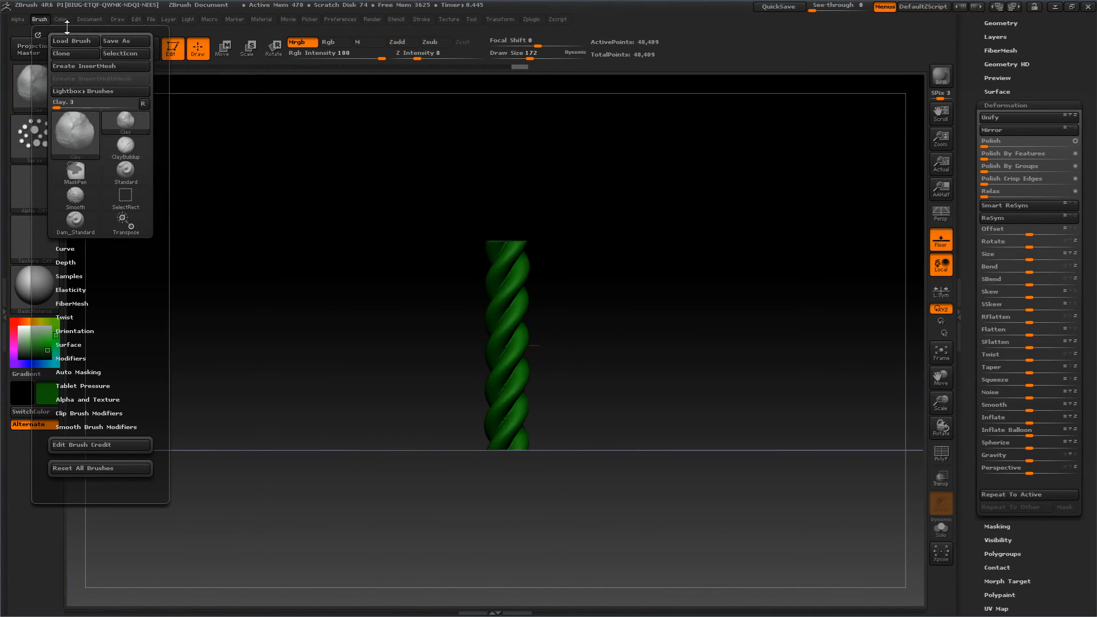
click(72, 66)
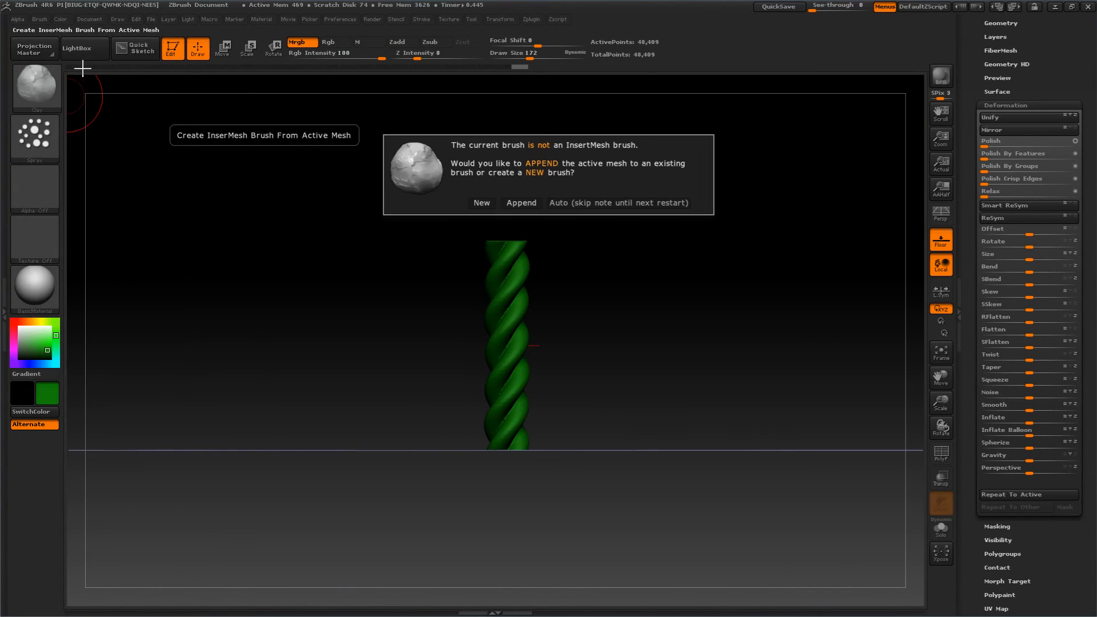
click(483, 206)
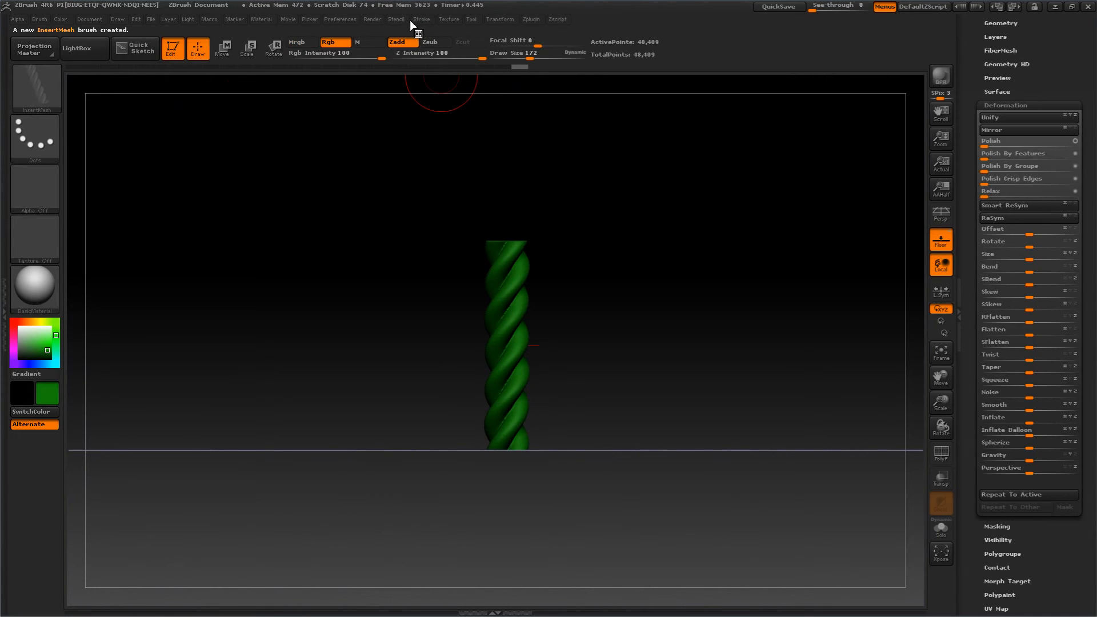
click(420, 18)
click(443, 217)
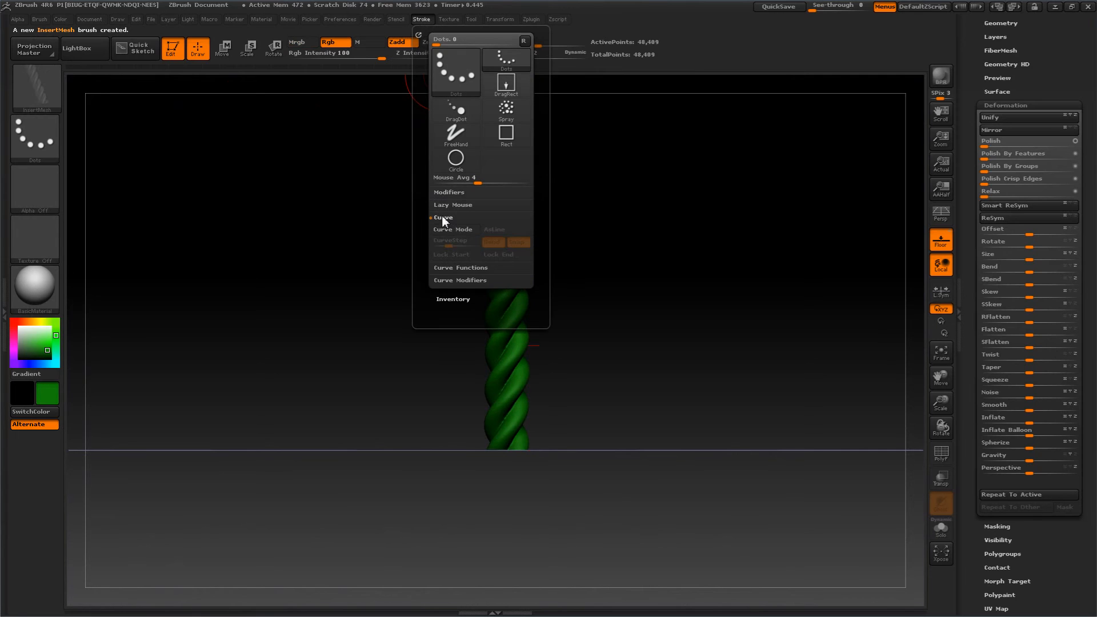
click(445, 230)
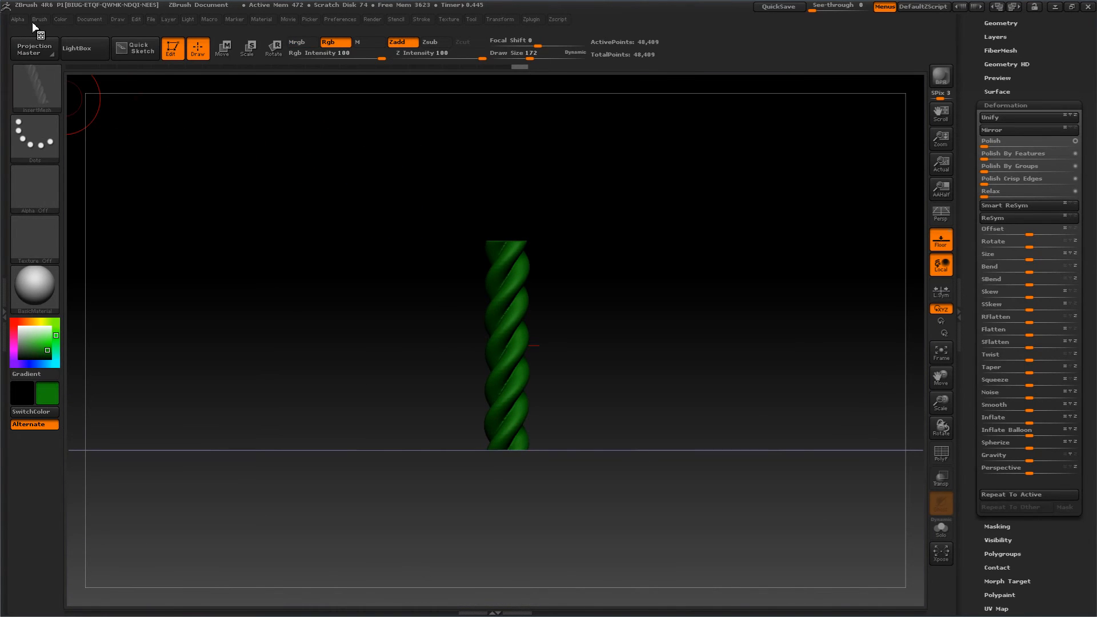
- Adjust the Curve Res modifier of the new InsertMesh brush
click(40, 19)
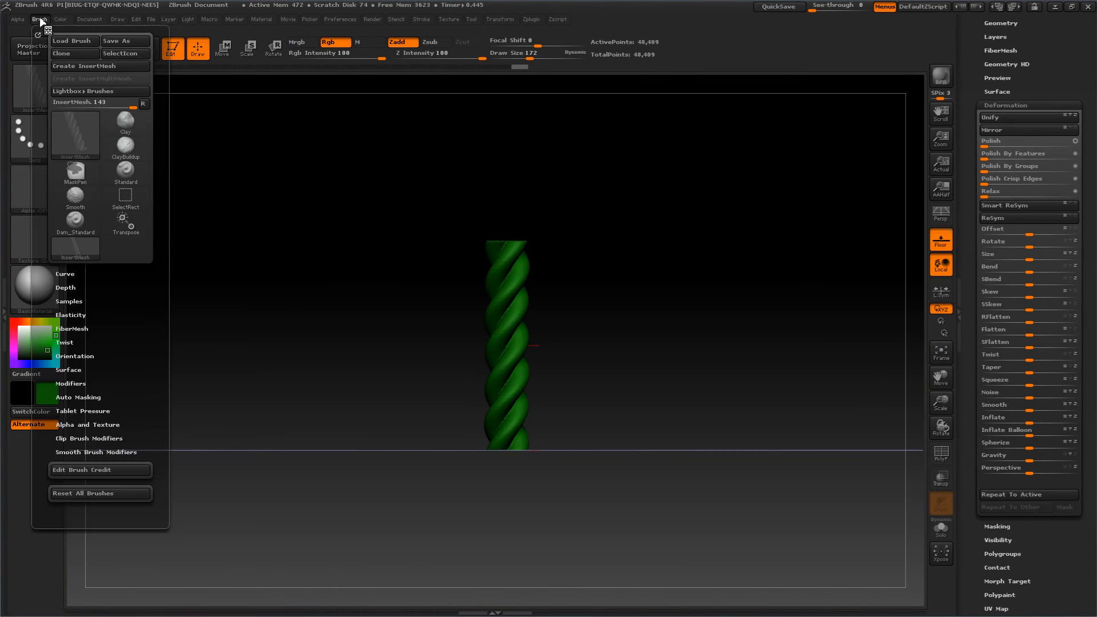
click(74, 383)
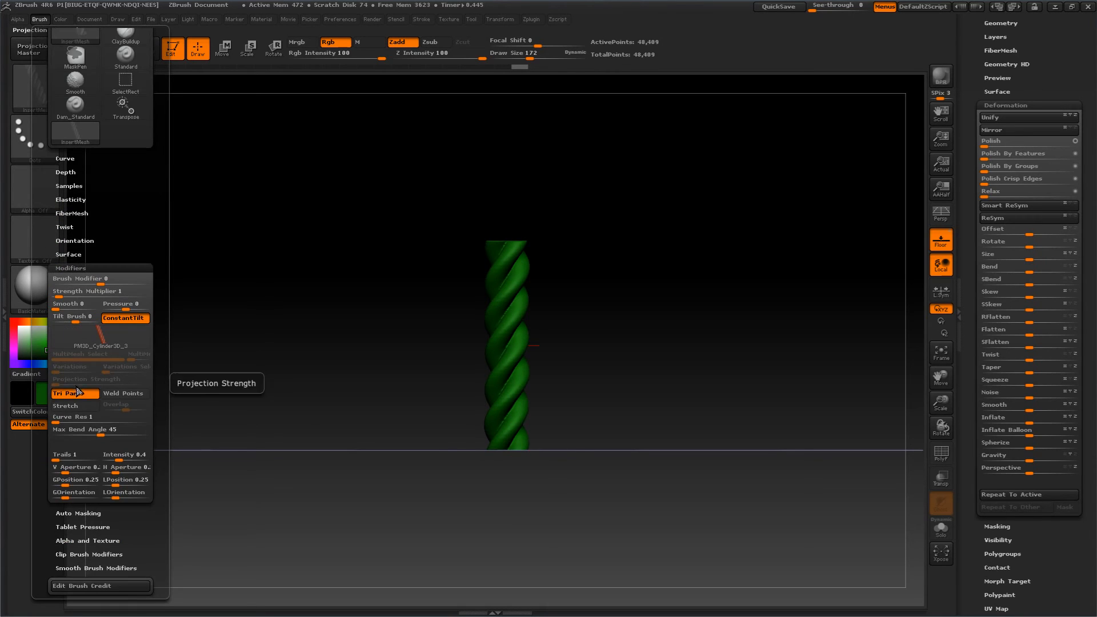
click(67, 418)
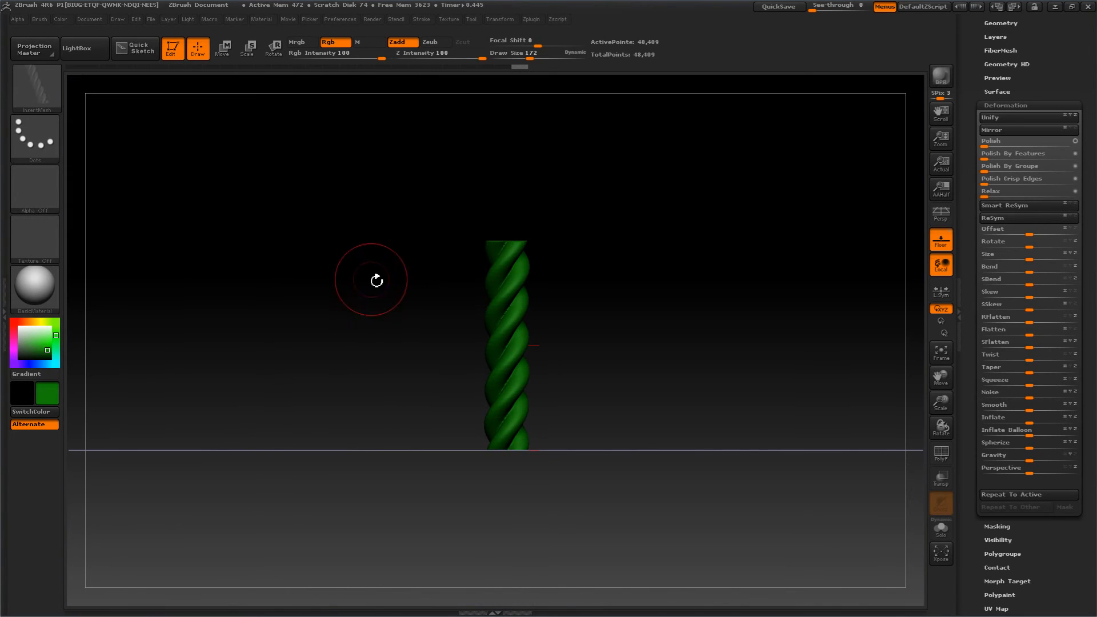
- Switch to the cherry bomb base model and draw a long curved fuse outward from its grey cap
drag(978, 43, 982, 135)
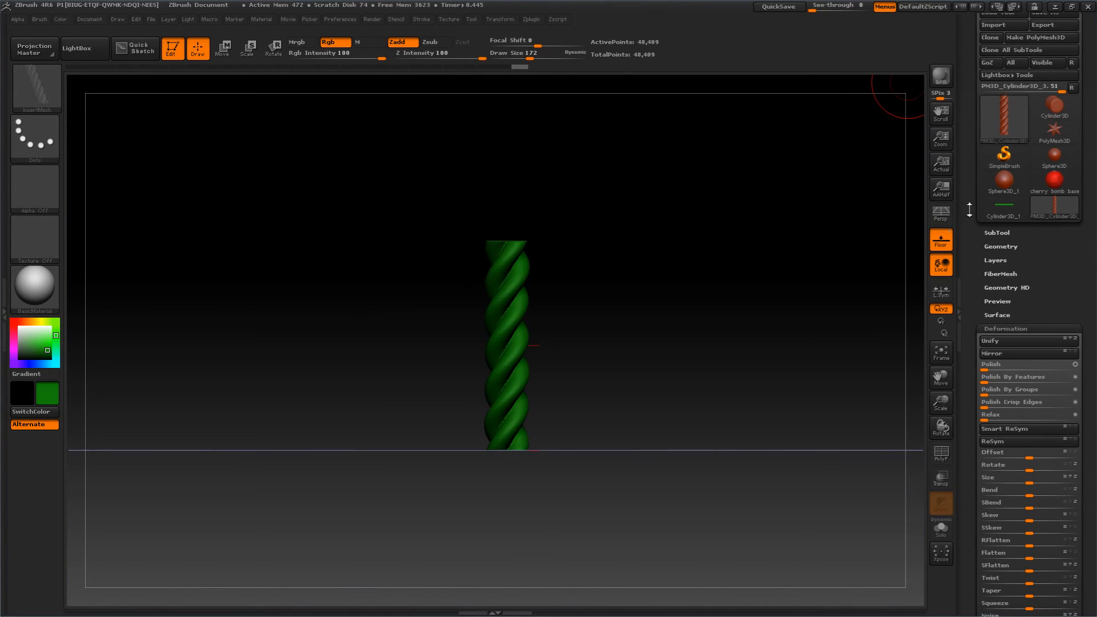
click(1054, 180)
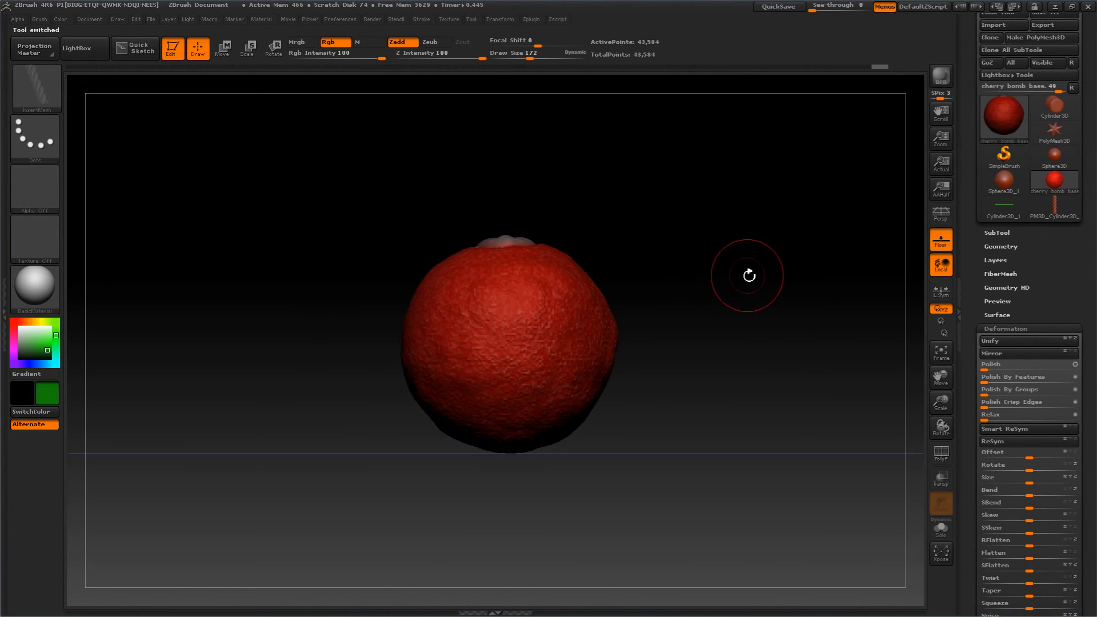
mouse_move(747, 272)
alt+mouse_down()
mouse_move(761, 355)
mouse_move(755, 317)
alt+mouse_up()
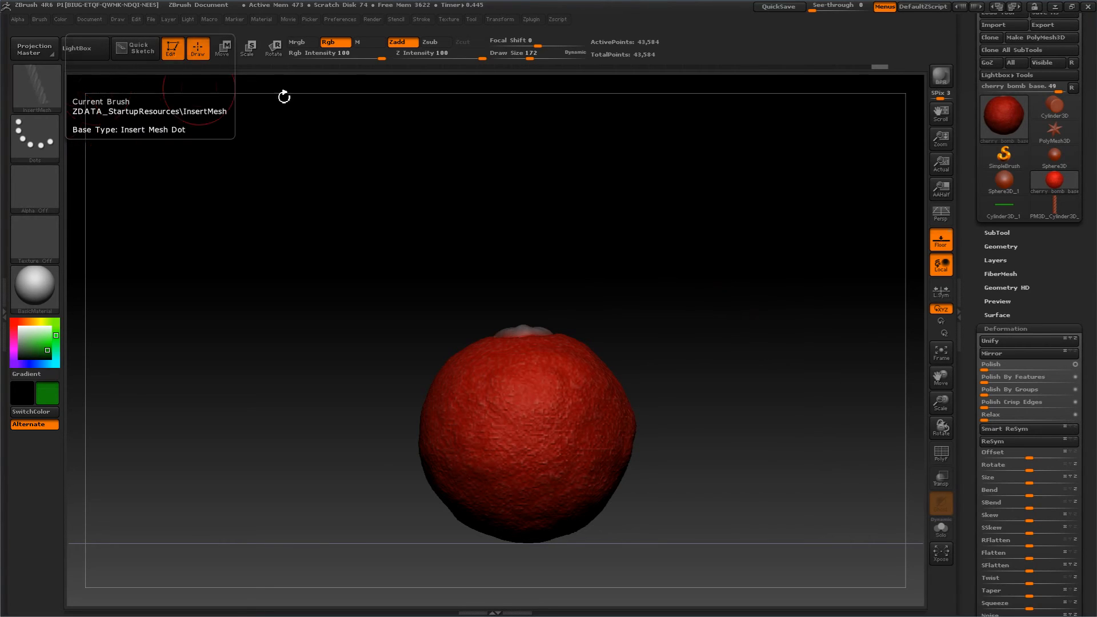
drag(453, 228, 435, 284)
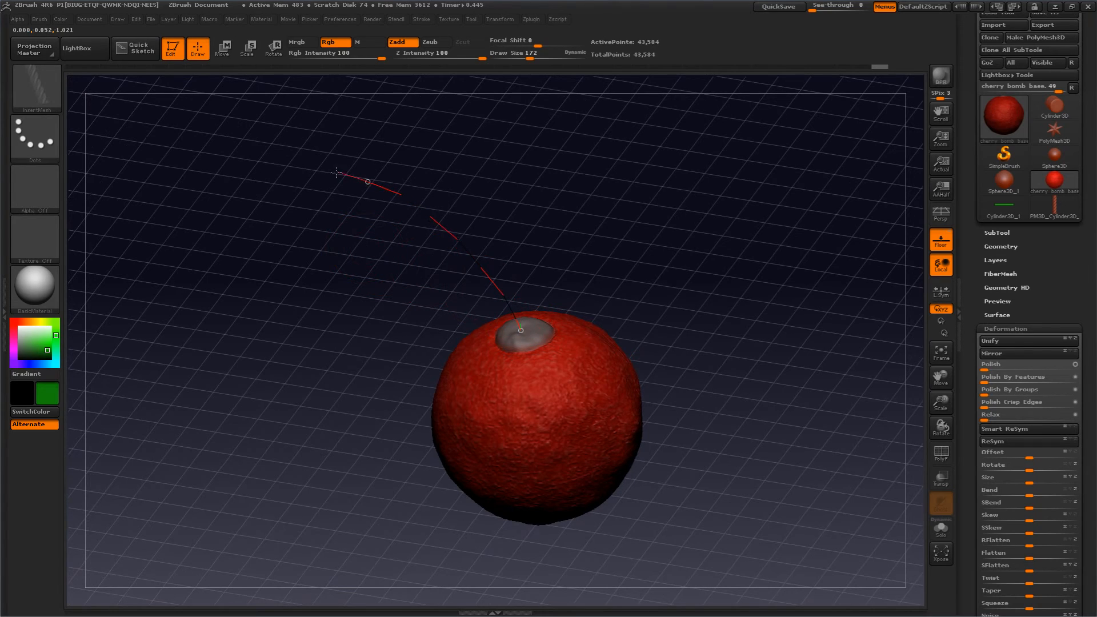
drag(297, 166, 294, 165)
mouse_move(653, 220)
mouse_down()
mouse_move(663, 202)
mouse_move(622, 179)
mouse_up()
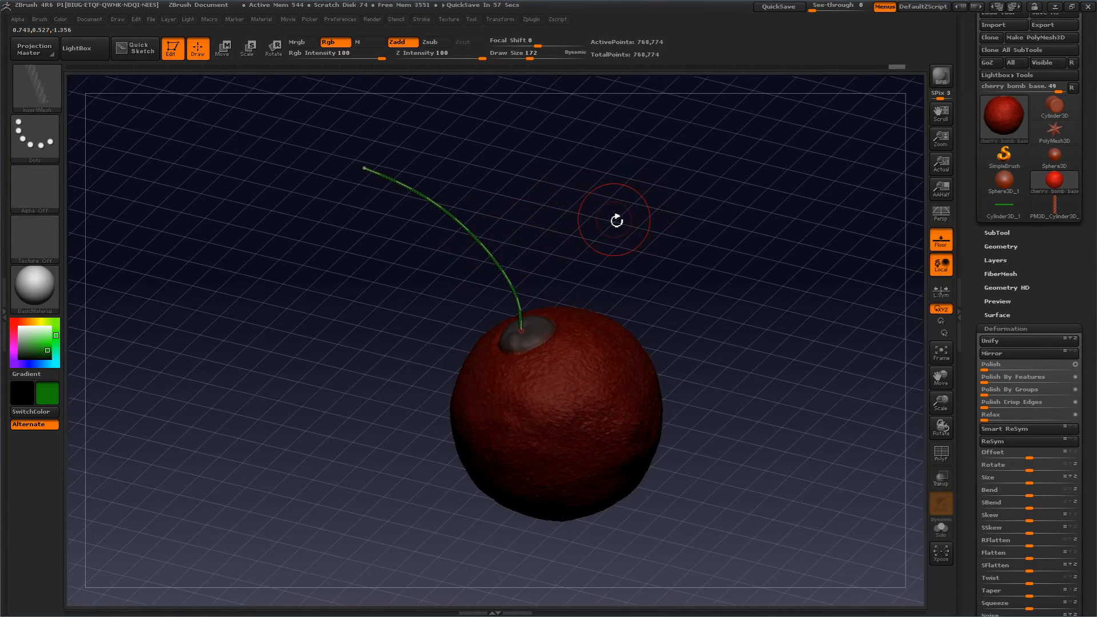
- Thicken the fuse by enlarging the brush's Draw Size and reapplying the insert mesh to the existing curve
click(481, 244)
drag(587, 208, 615, 225)
key(bracketright)
key(bracketright)
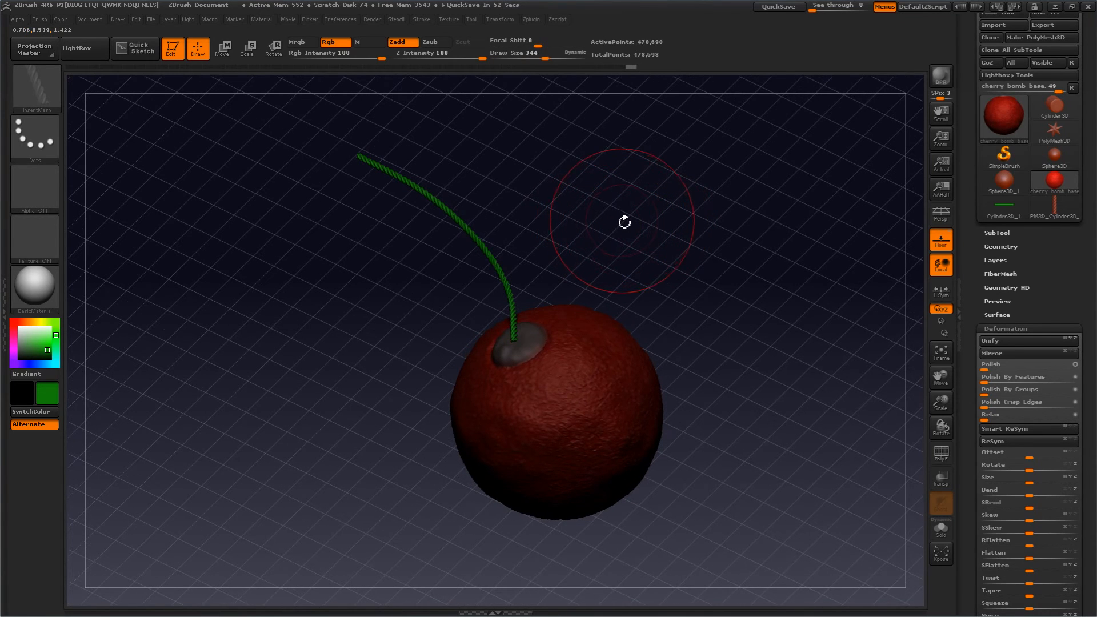
click(486, 252)
- Reshape the fuse curve into an upward arch and reseat its lower end on the centre of the cap
drag(635, 227, 601, 182)
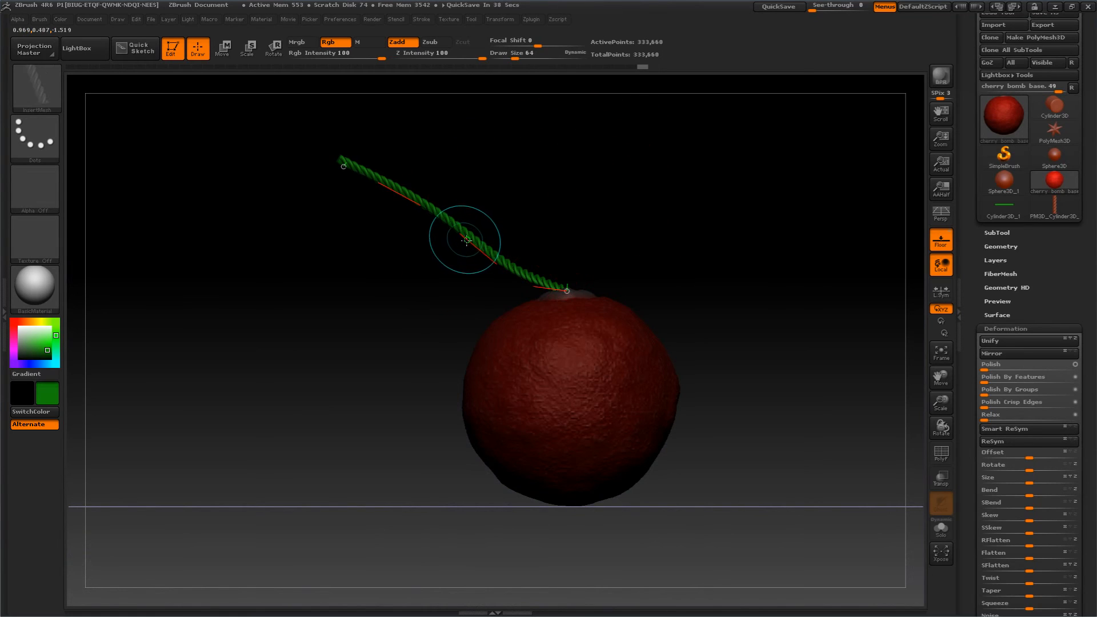
mouse_move(469, 241)
mouse_down()
mouse_move(468, 226)
mouse_move(538, 204)
mouse_up()
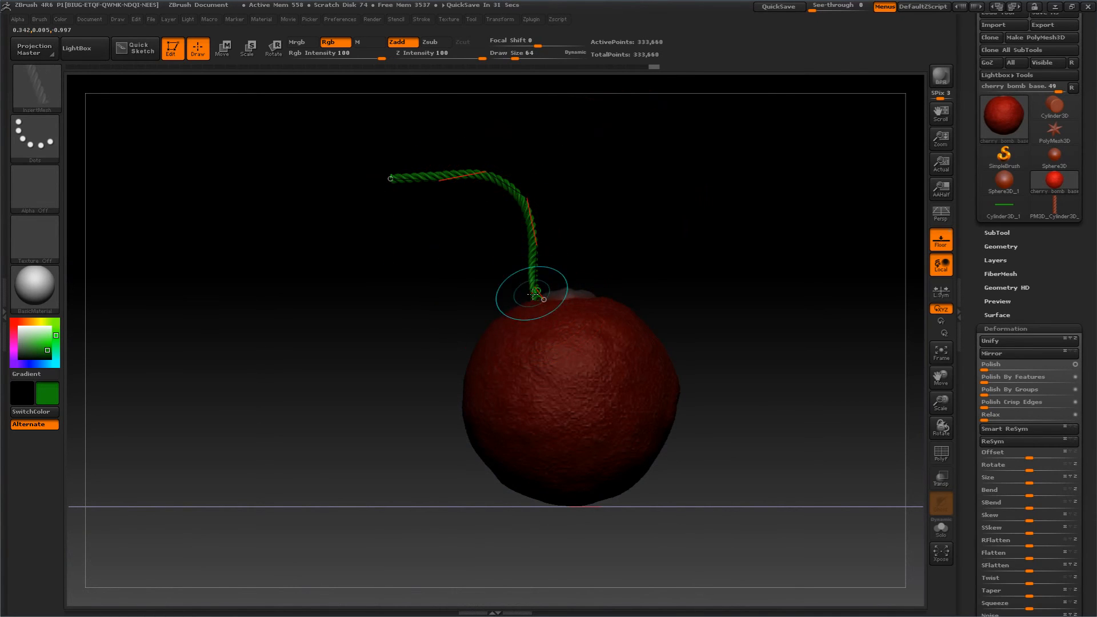
drag(545, 297, 574, 298)
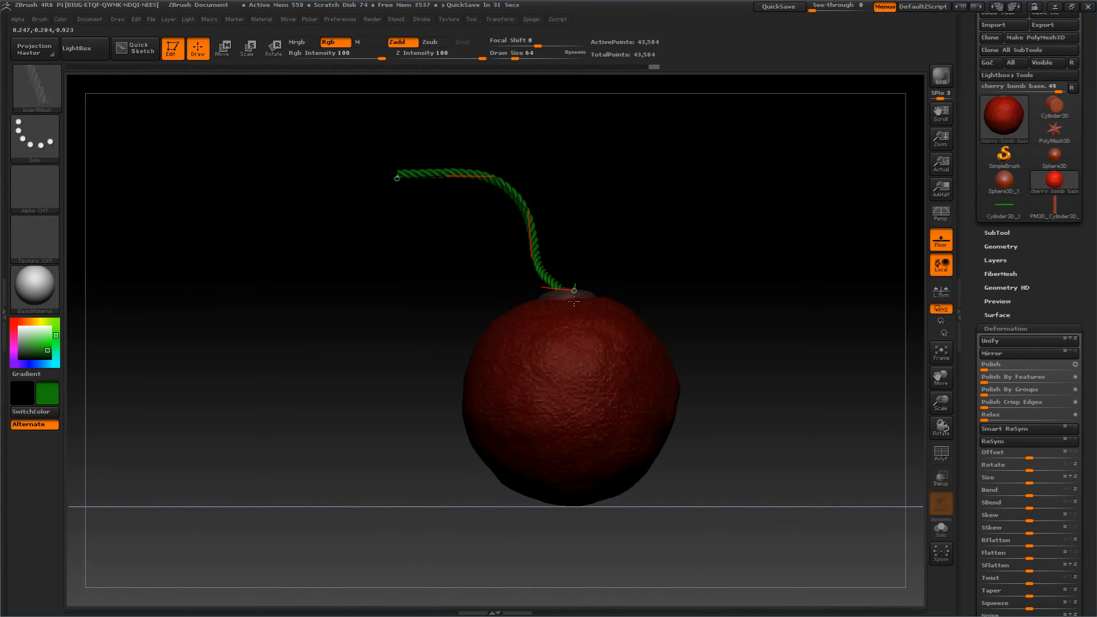
mouse_move(440, 260)
mouse_down()
mouse_move(450, 271)
mouse_move(460, 251)
mouse_up()
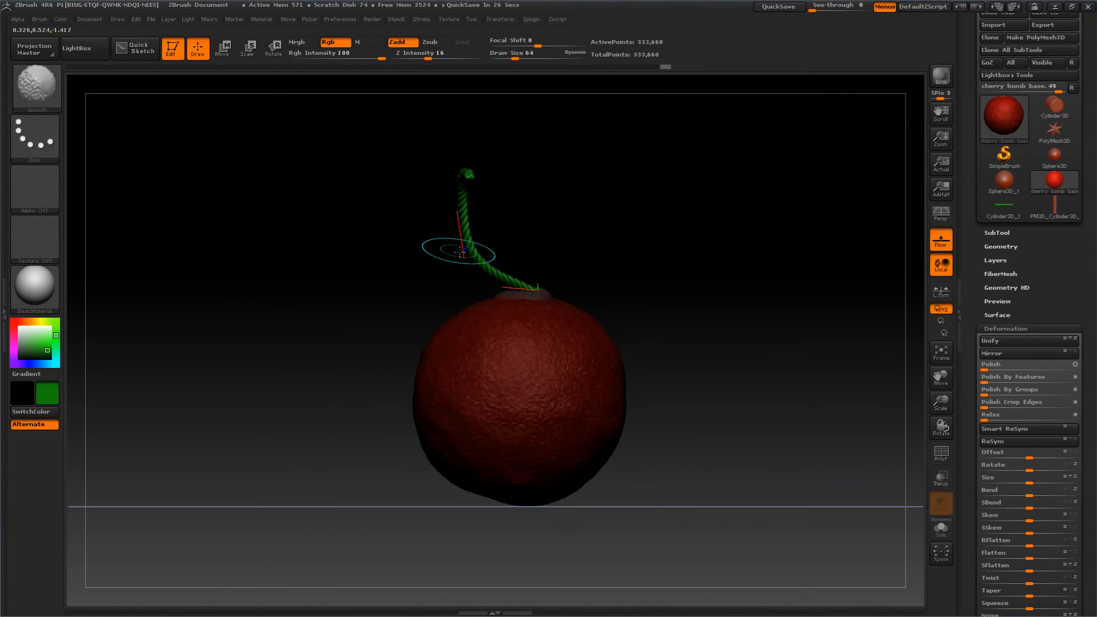
- Reposition the fuse with Transpose Move, and turn off the mask display so the bomb shows its full colour
click(223, 49)
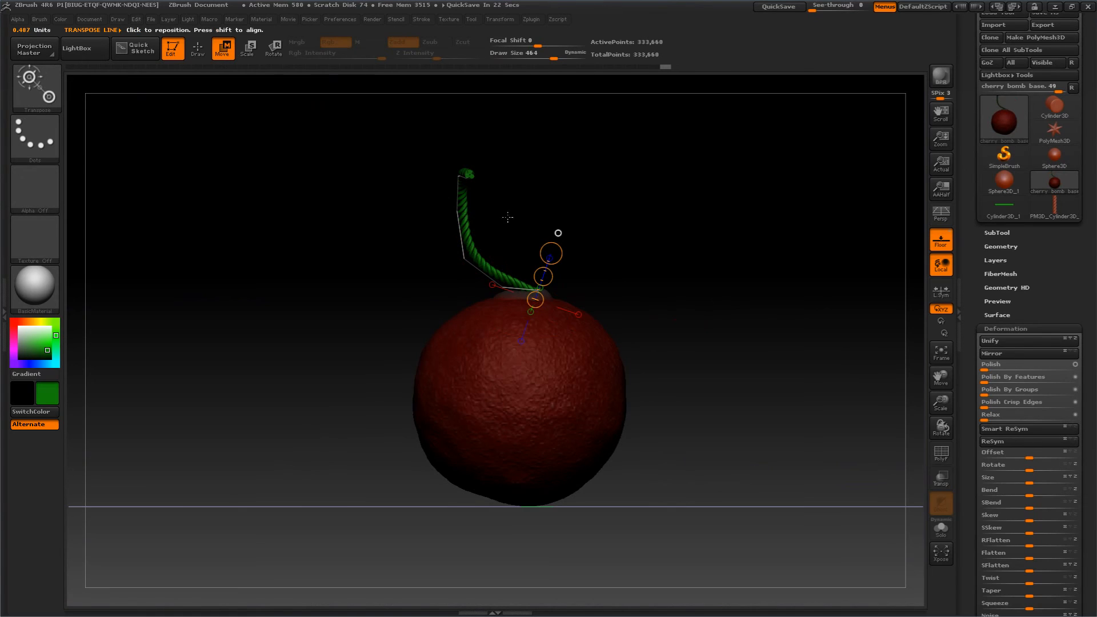
drag(558, 233, 592, 183)
click(988, 234)
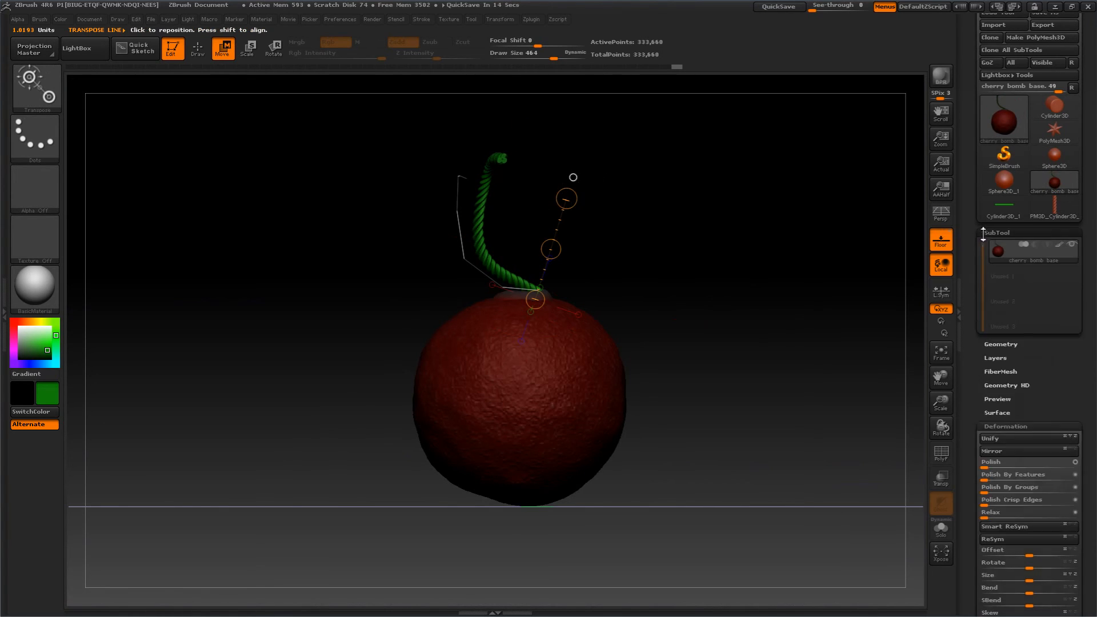
drag(975, 327, 965, 212)
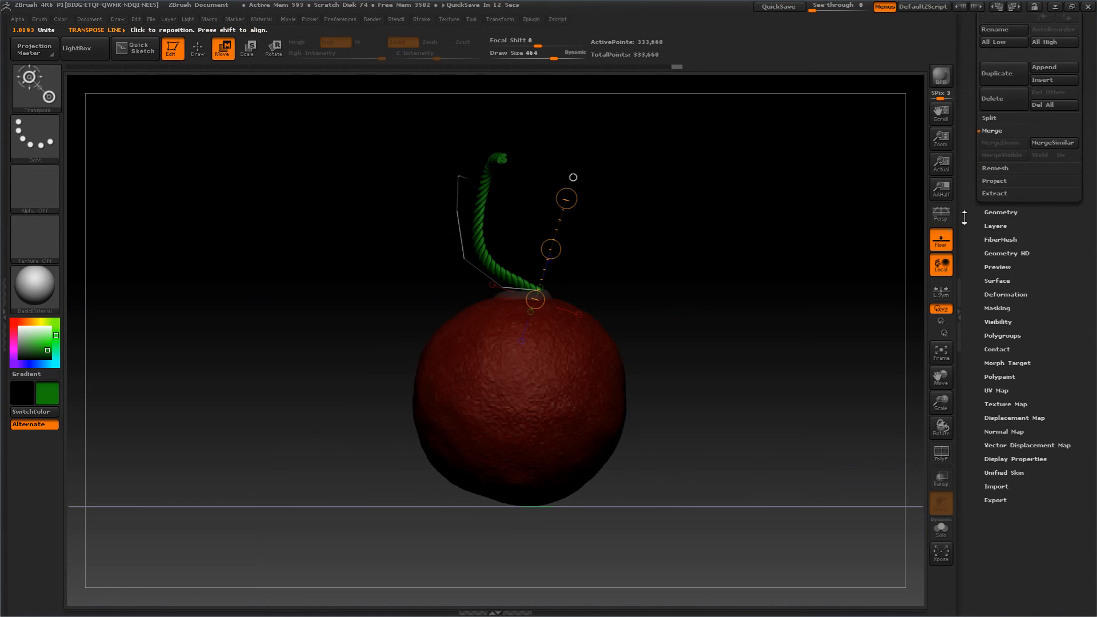
click(988, 309)
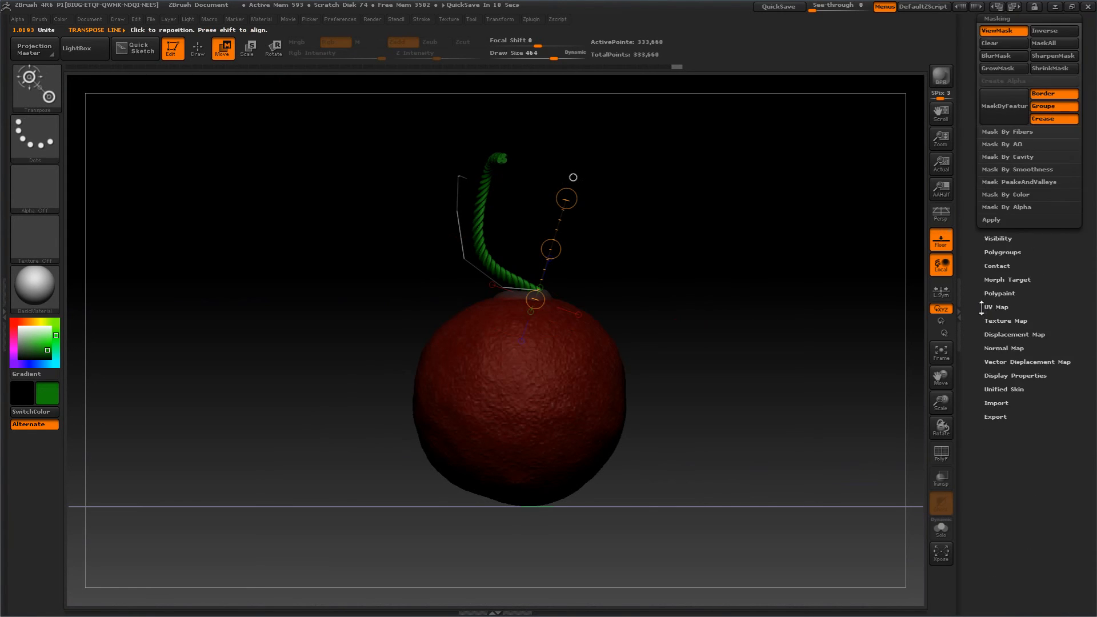
click(987, 209)
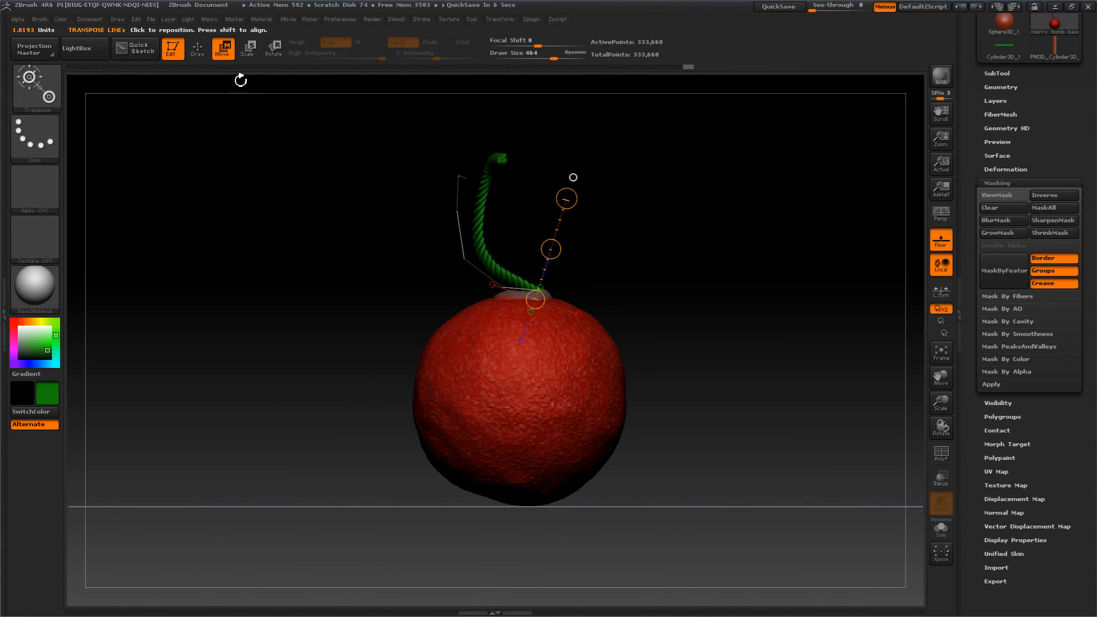
- Align the fuse to the cap with Transpose Rotate so it rises from the cap's centre, and return to Draw mode
click(276, 49)
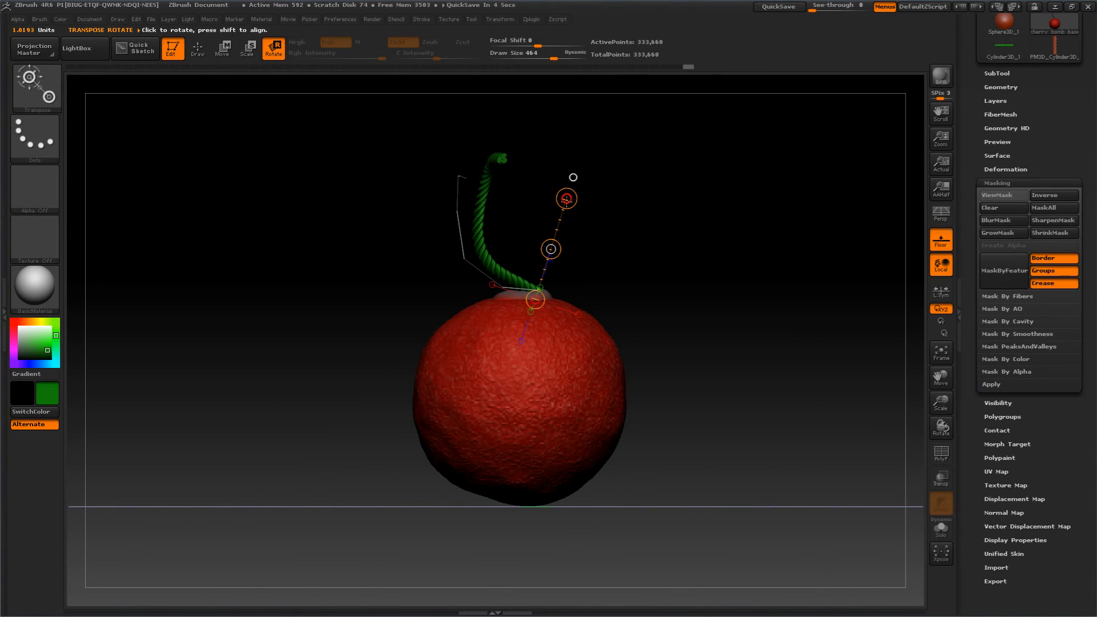
drag(568, 199, 647, 238)
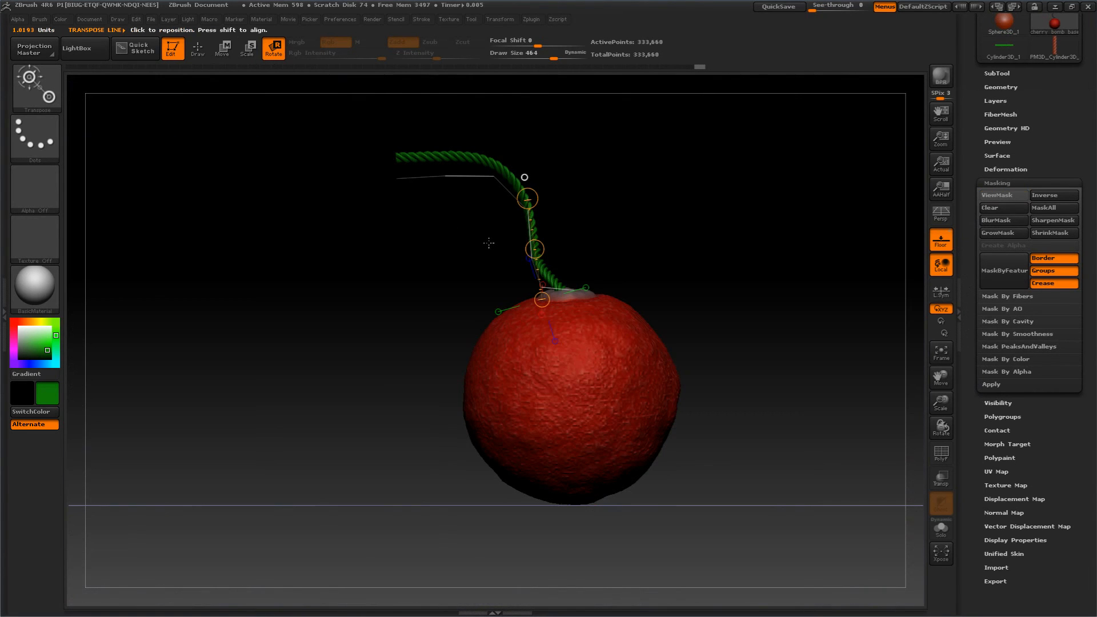
drag(529, 258, 550, 231)
drag(547, 180, 560, 181)
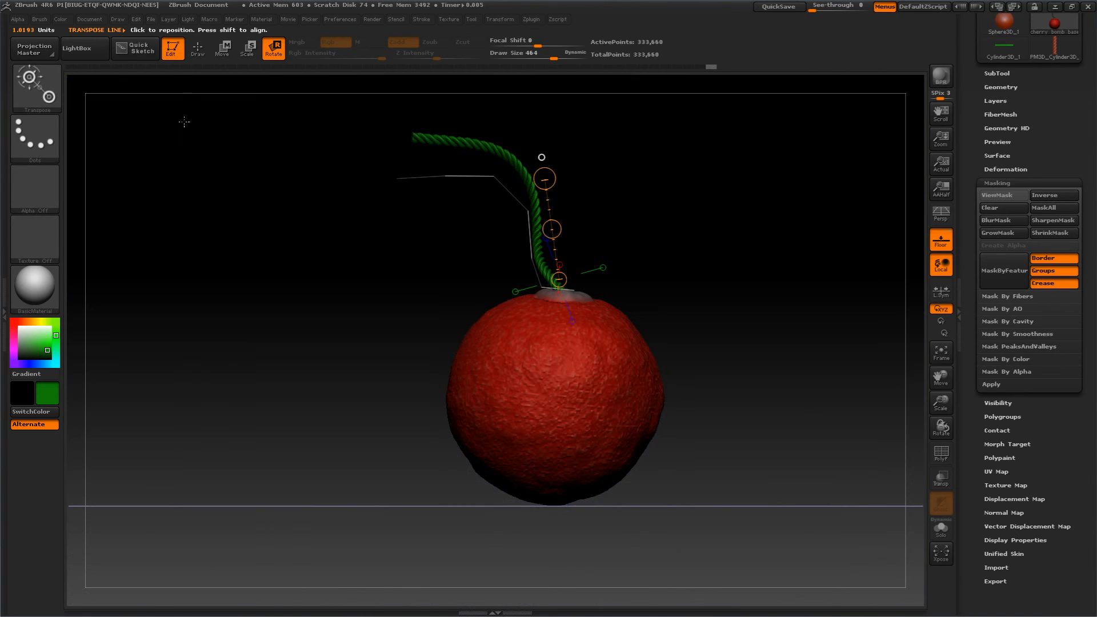
click(196, 57)
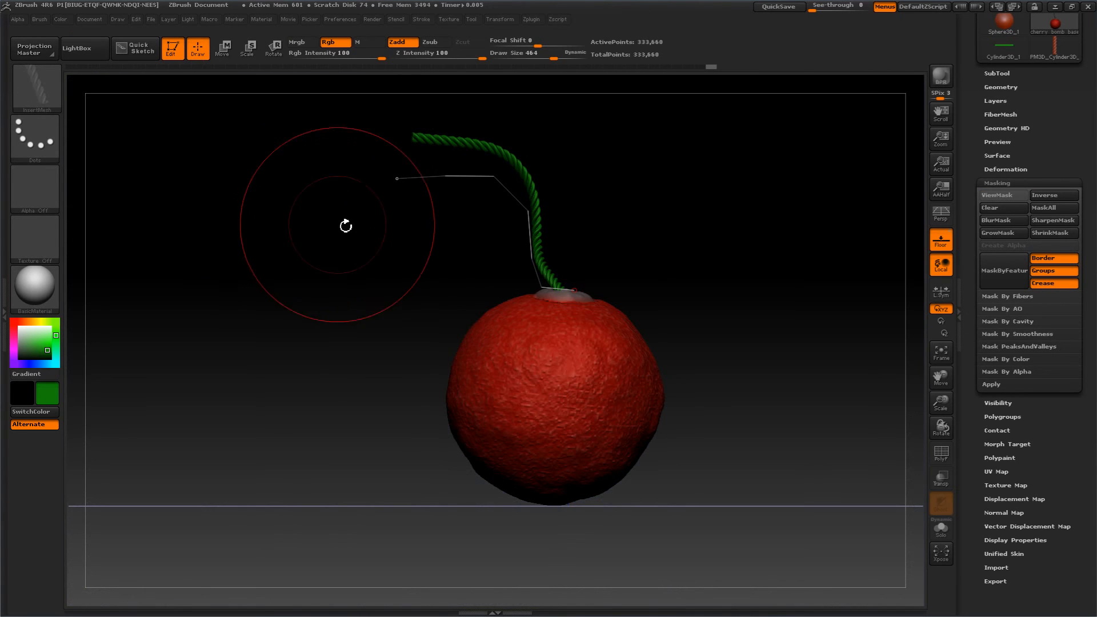
- Split the fuse and the bomb body into separate SubTools with Split To Similar Parts
click(994, 73)
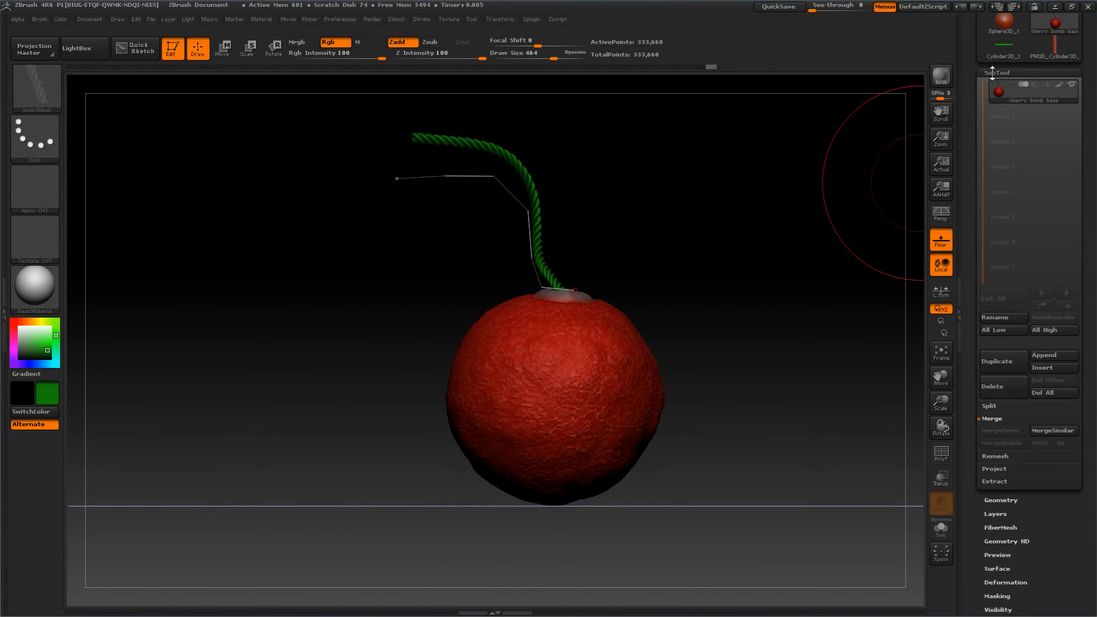
click(990, 407)
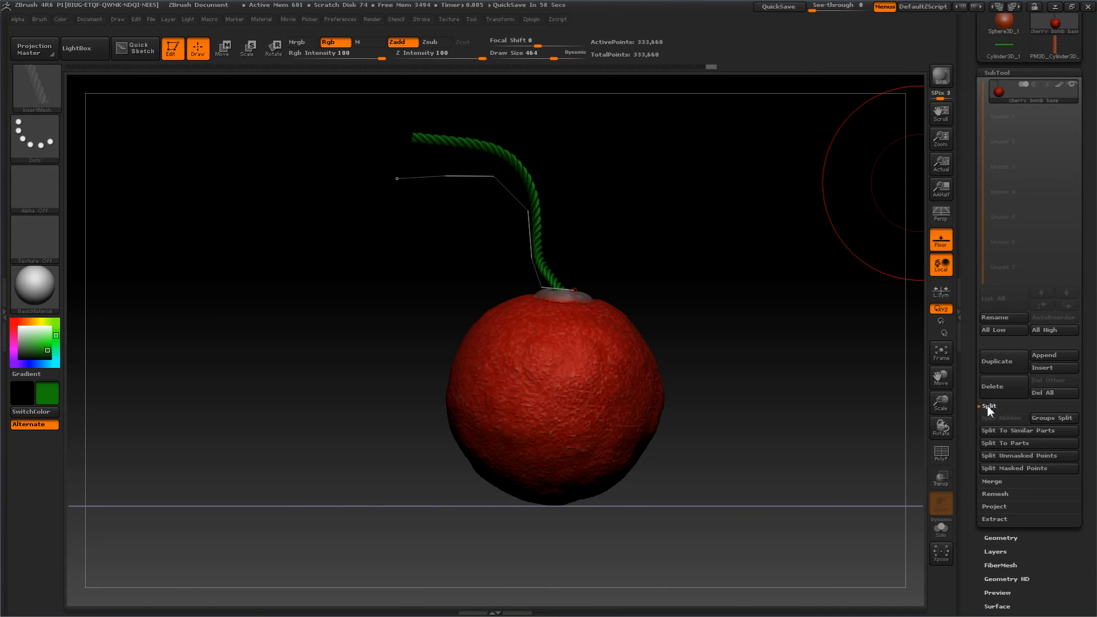
click(1034, 430)
click(879, 456)
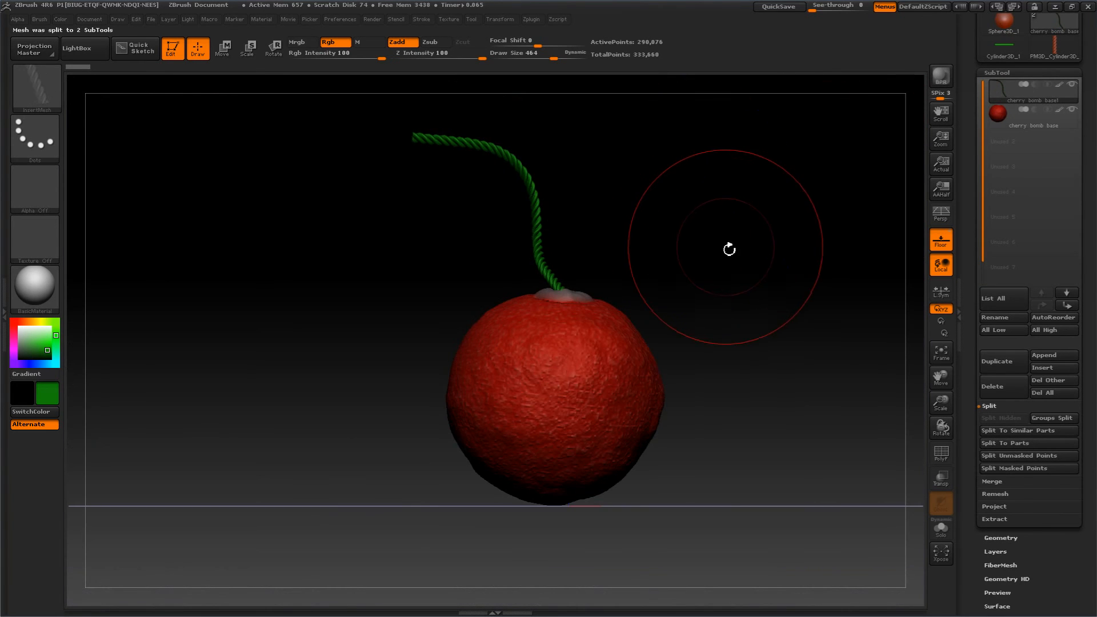
alt+drag(730, 247, 710, 313)
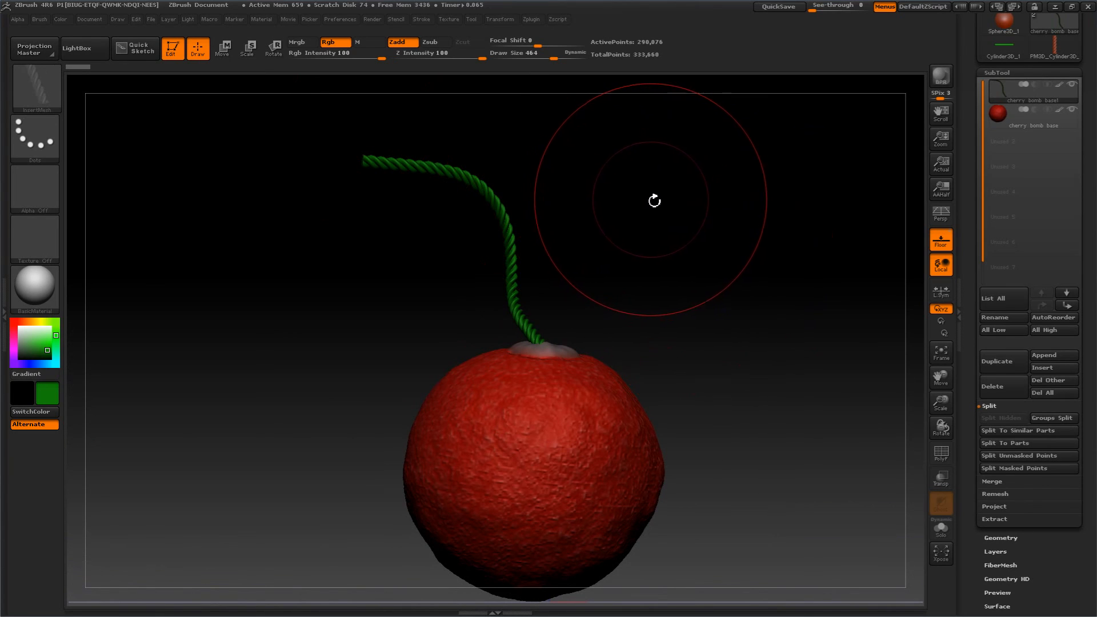
- Clear the mask on the fuse SubTool
drag(975, 327, 974, 227)
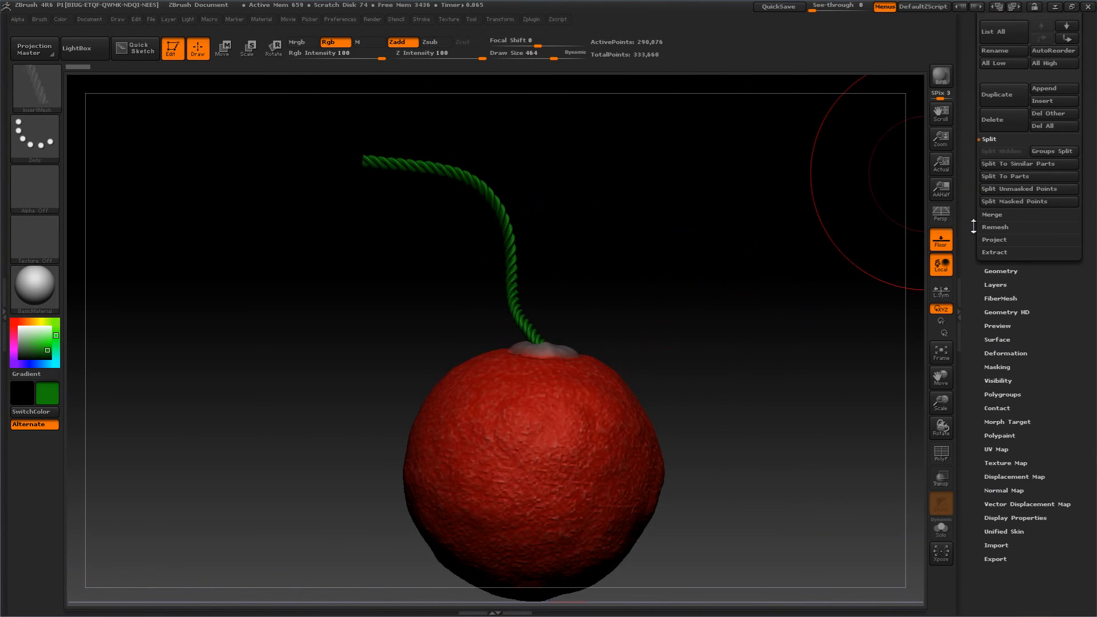
click(984, 367)
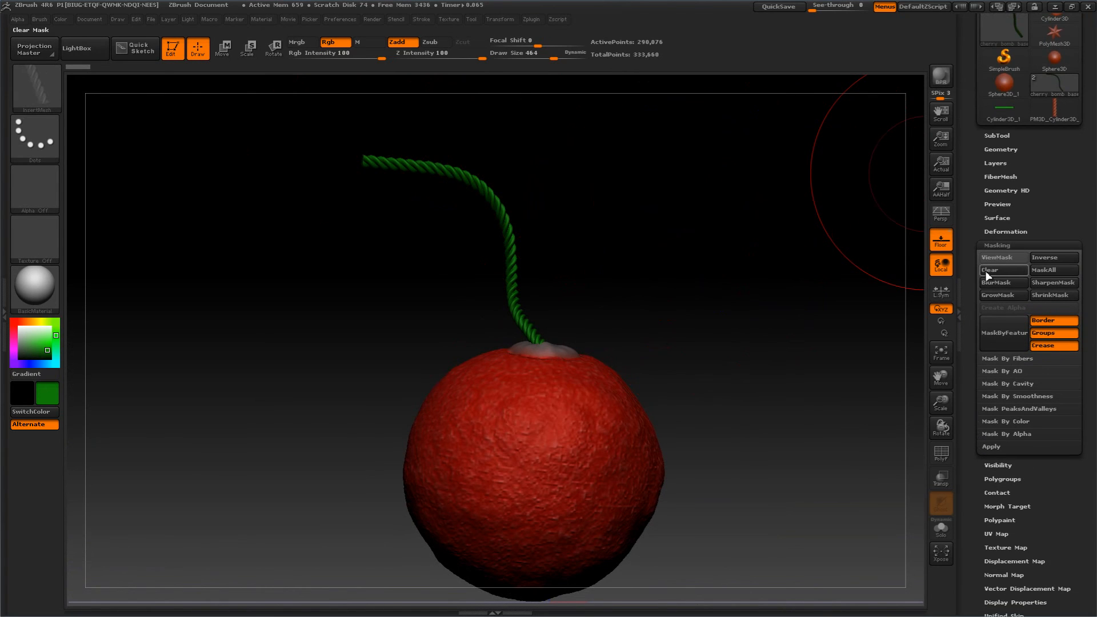
click(985, 271)
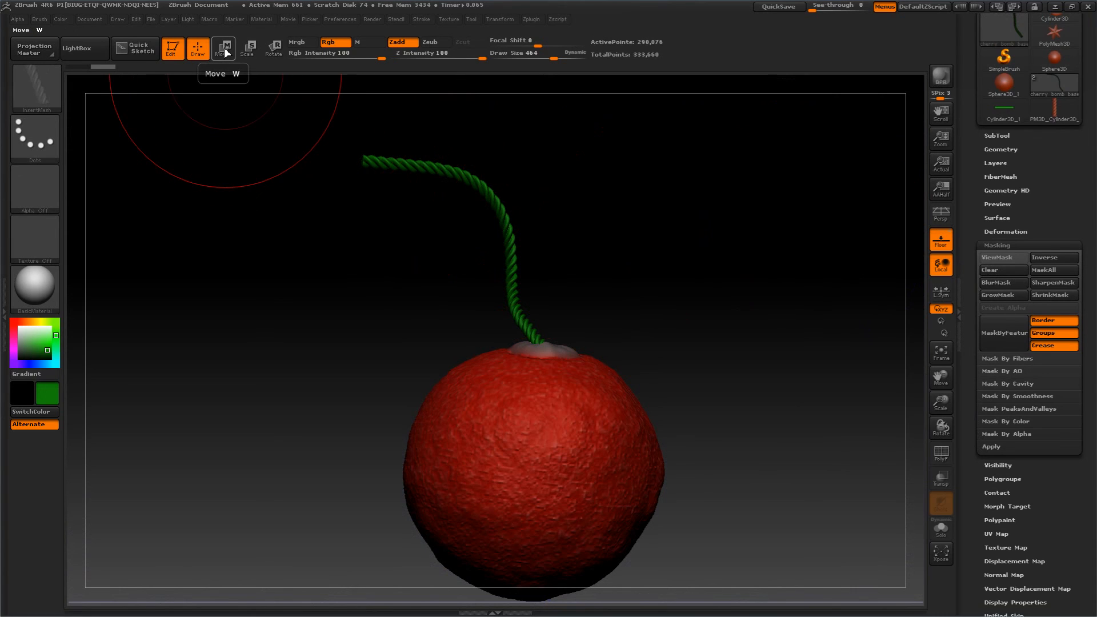
- Swing the fuse around its base with Transpose Rotate until it rises from the cap and arches to the opposite side
click(275, 48)
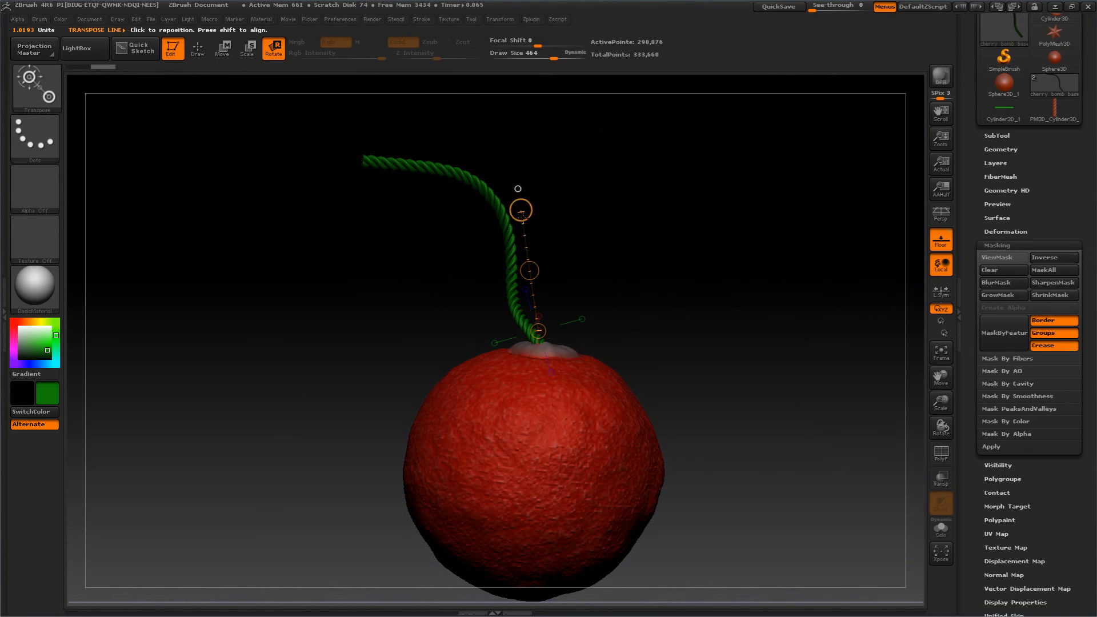
drag(521, 211, 614, 267)
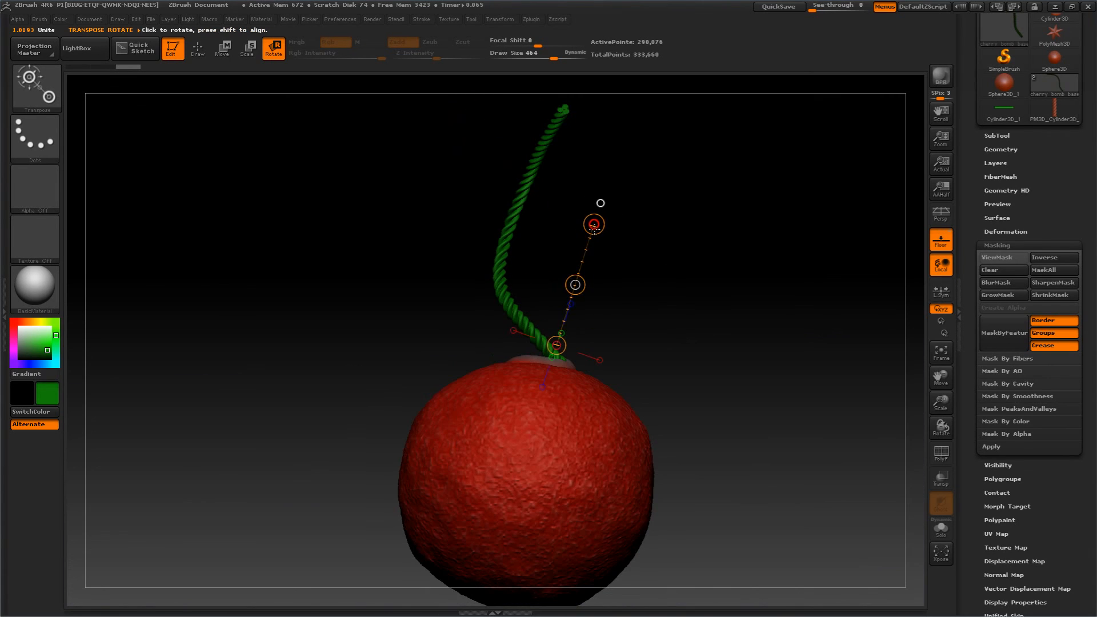
drag(594, 226, 671, 269)
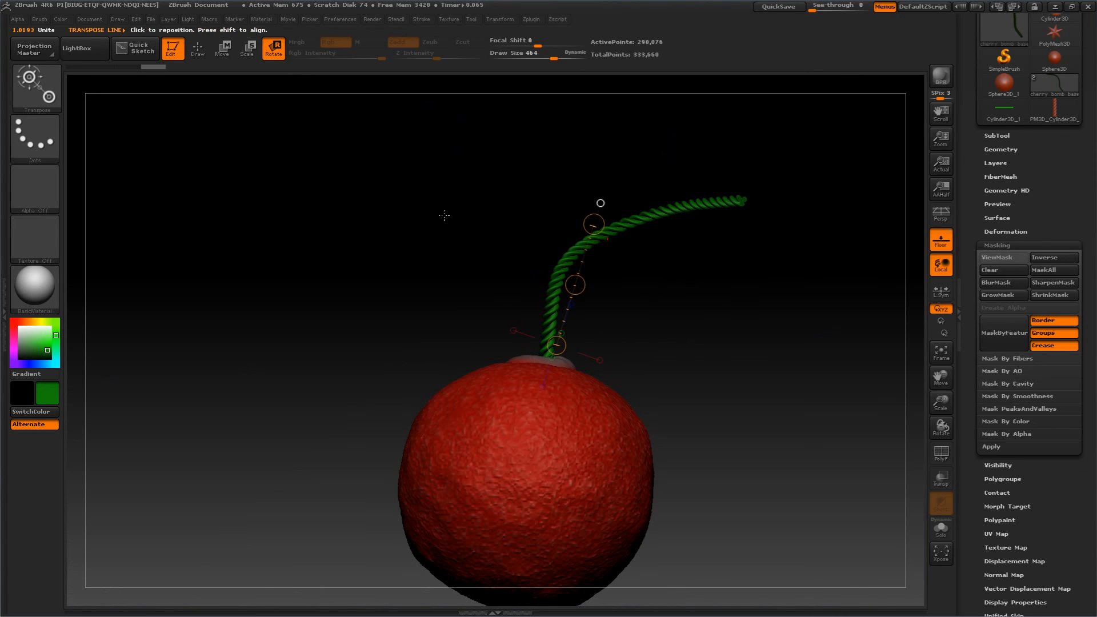
- Seat the fuse's base on the centre of the cap with Transpose Move, checking from above, and return to Draw mode
click(225, 55)
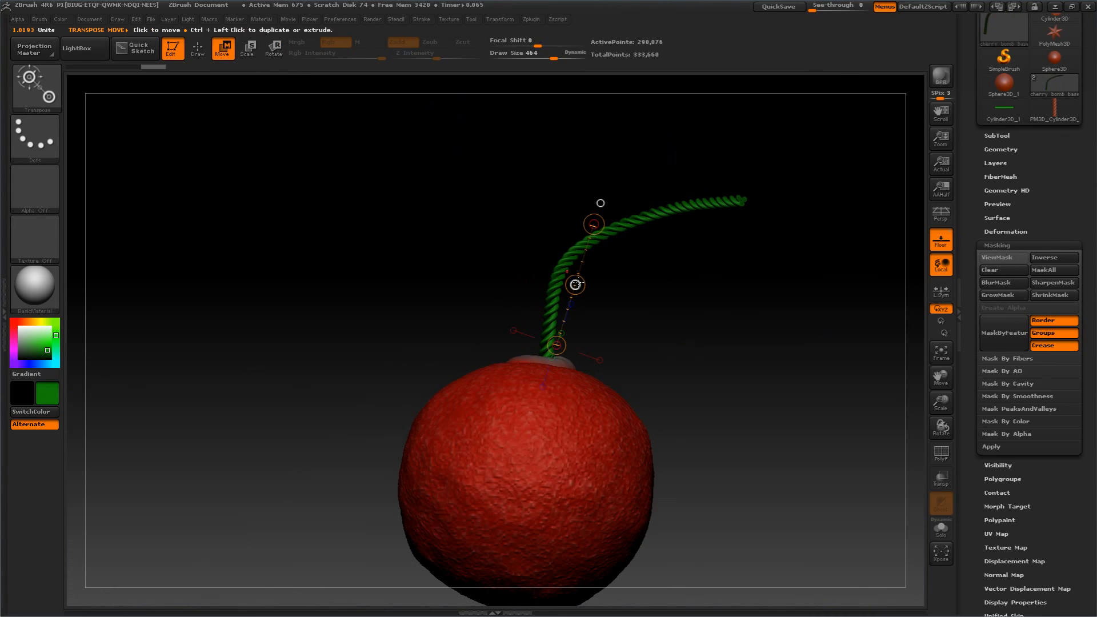
drag(575, 285, 574, 302)
drag(398, 209, 393, 333)
click(561, 237)
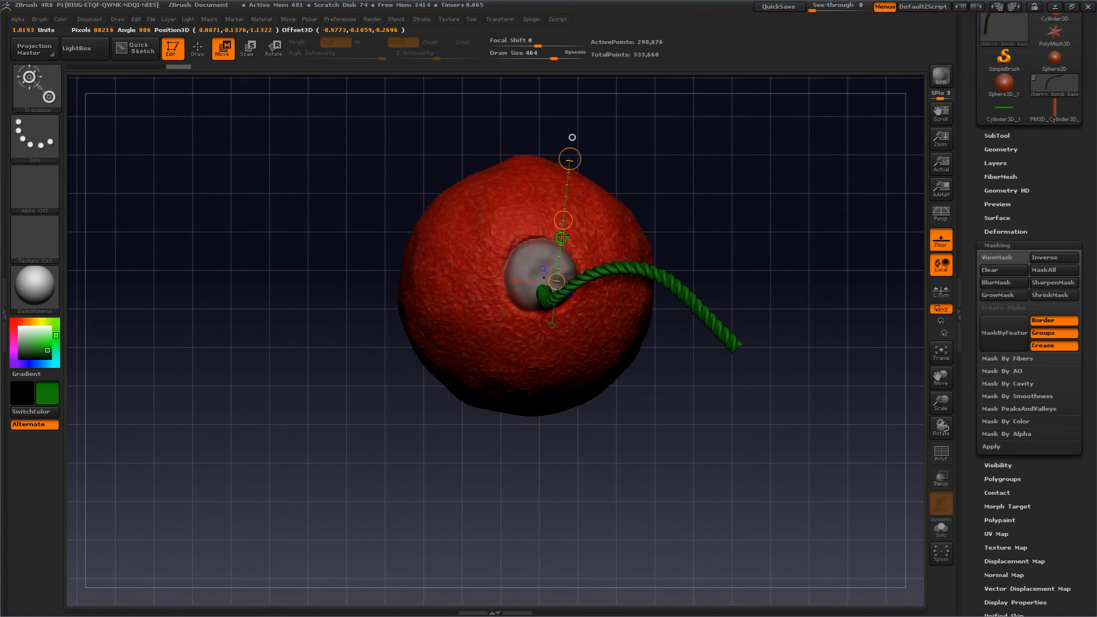
drag(564, 220, 565, 204)
drag(657, 422, 665, 294)
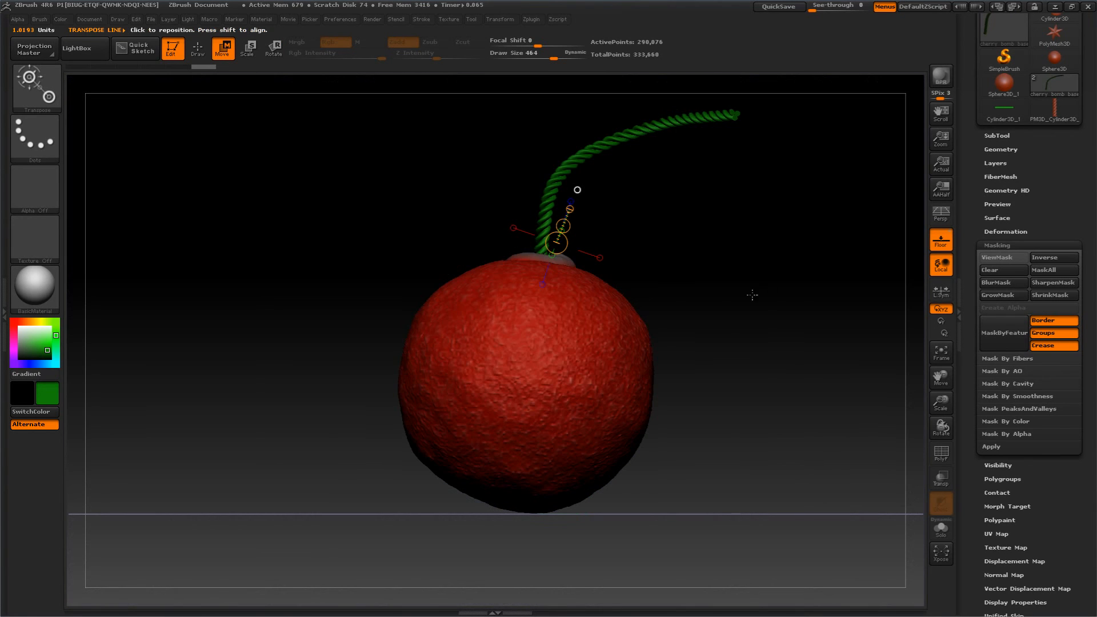
drag(745, 325, 732, 370)
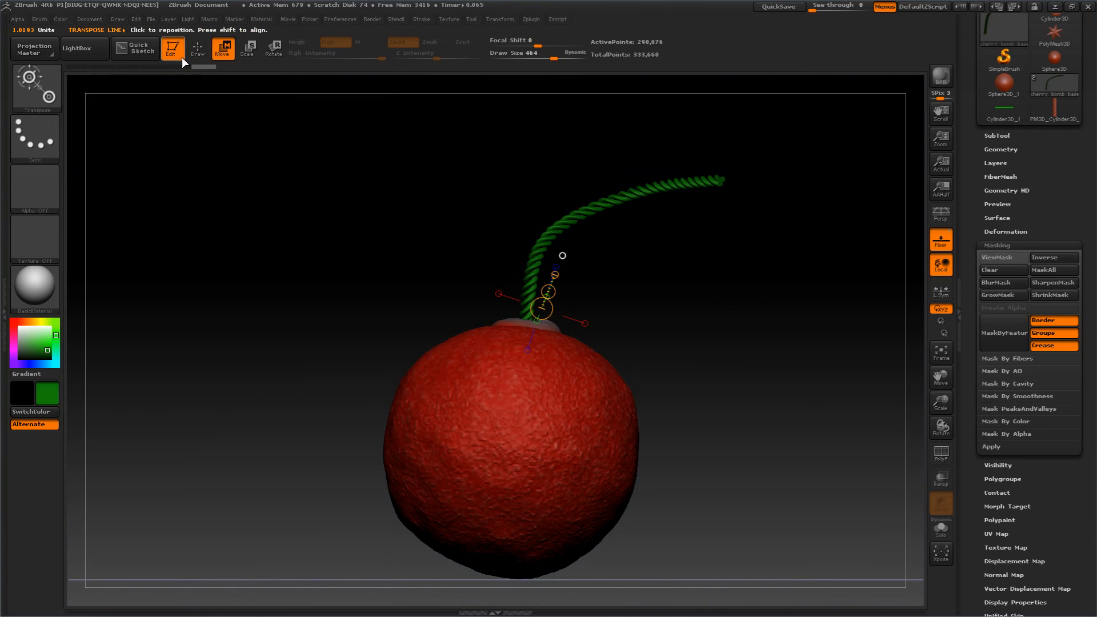
click(197, 49)
- Turn on perspective and frame the whole bomb above the floor grid
mouse_move(759, 259)
mouse_down()
mouse_move(774, 290)
mouse_move(766, 320)
mouse_move(754, 316)
mouse_move(764, 318)
mouse_up()
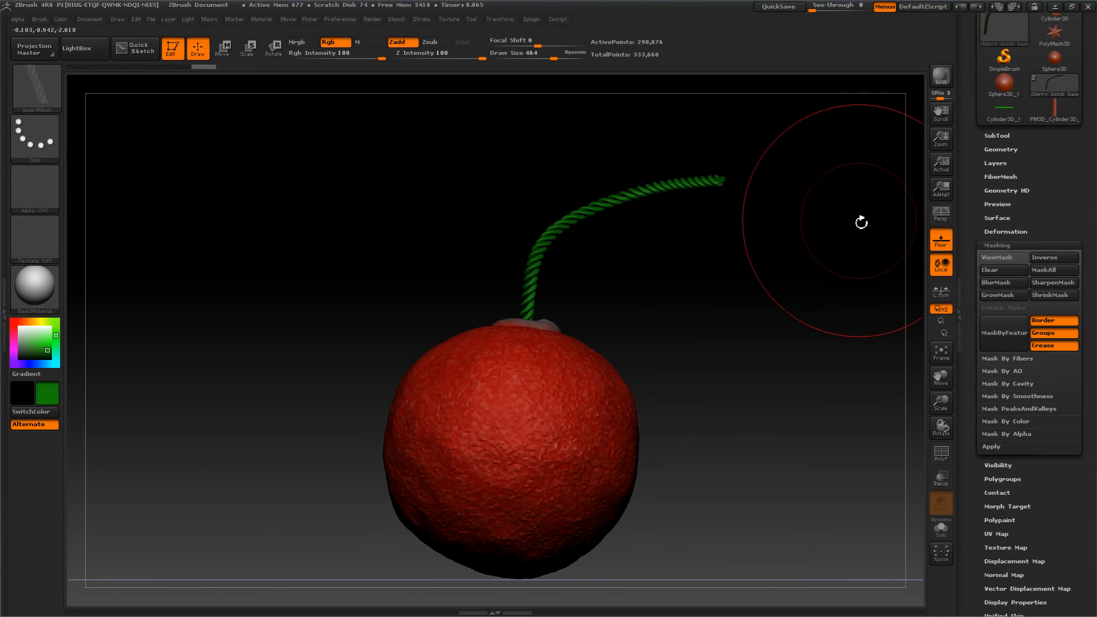
click(940, 214)
drag(804, 286, 806, 279)
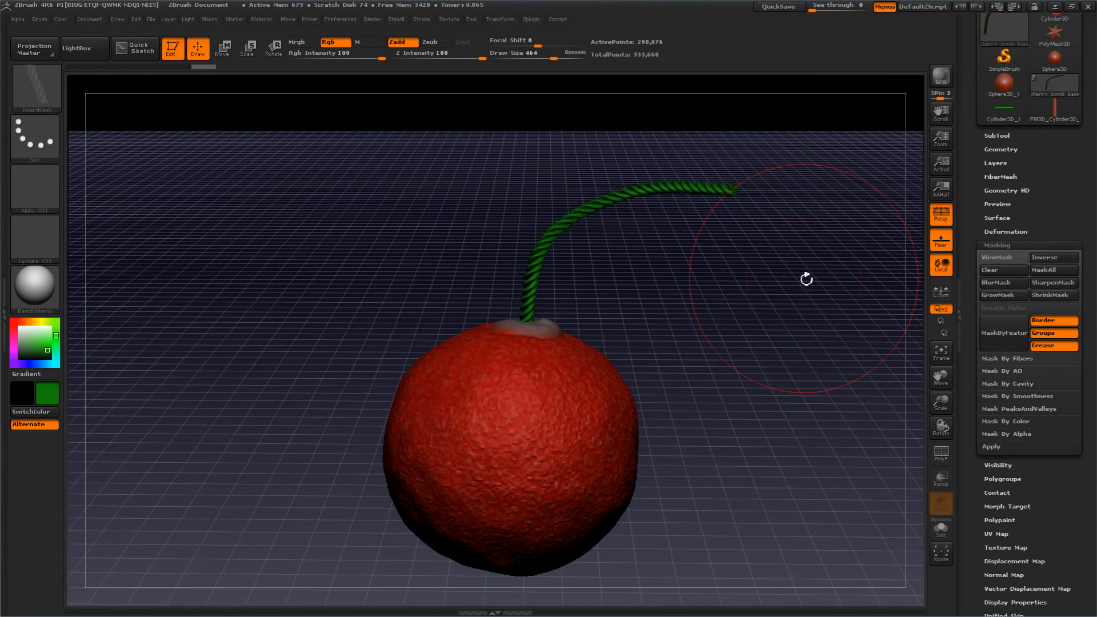
alt+drag(805, 332, 785, 305)
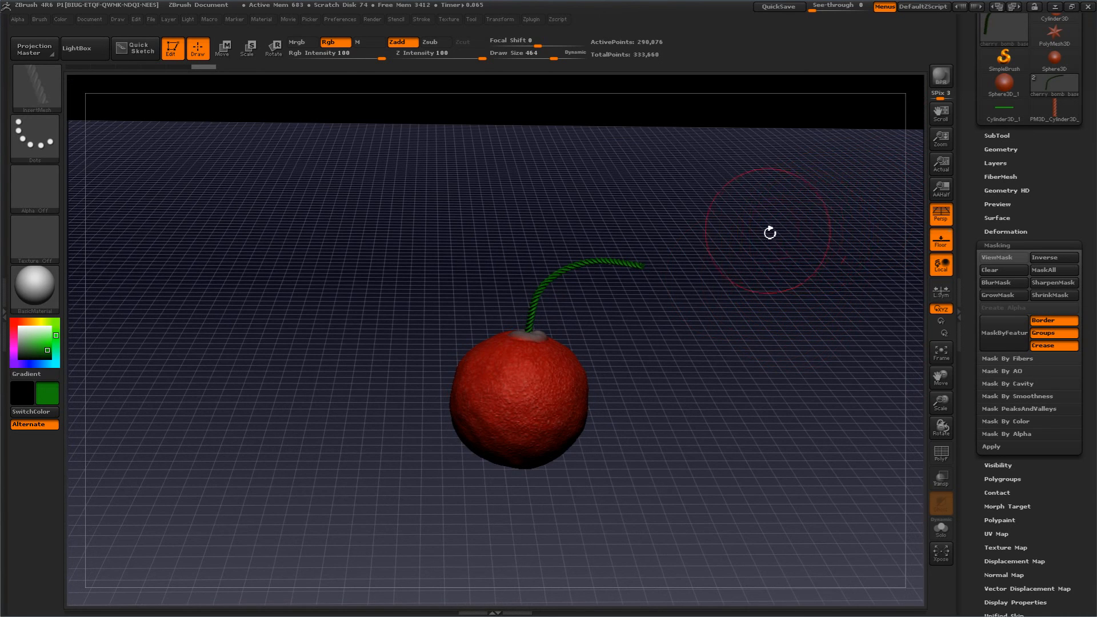
mouse_move(770, 232)
mouse_down()
mouse_move(760, 238)
mouse_move(771, 231)
mouse_up()
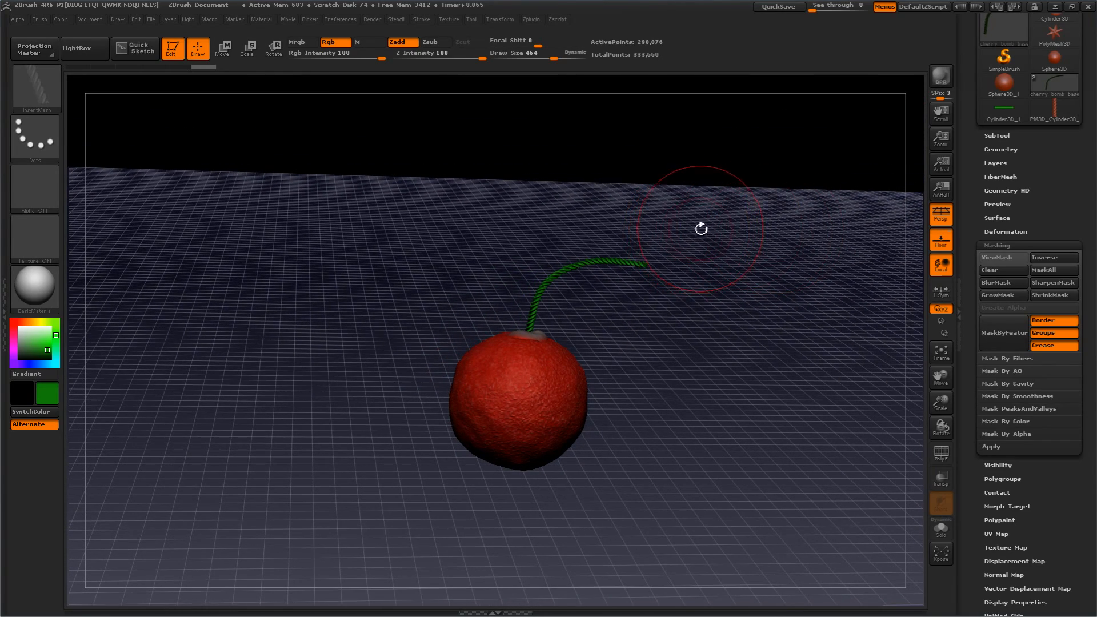
- Lower the floor grid's Frame Opacity slightly so the grid is less prominent
click(117, 19)
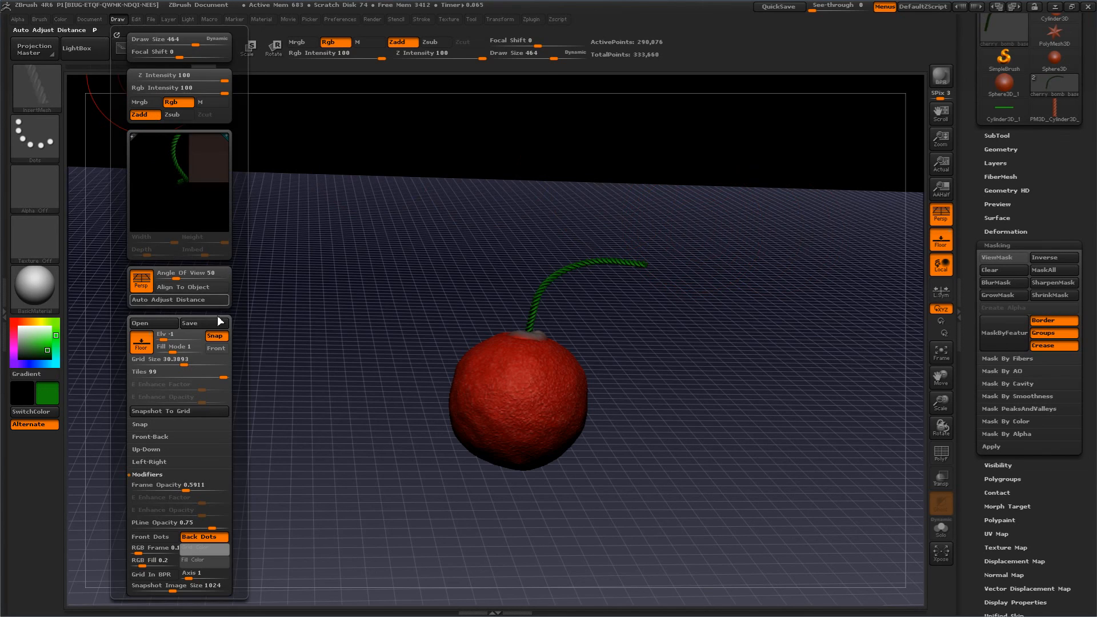
drag(186, 485, 179, 485)
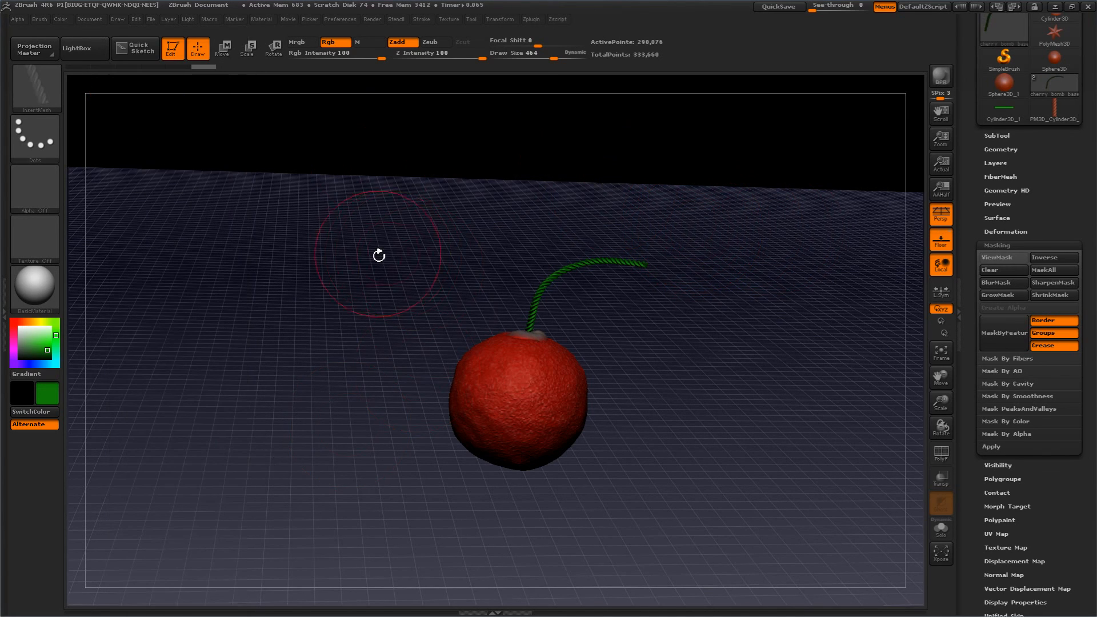
drag(378, 256, 362, 264)
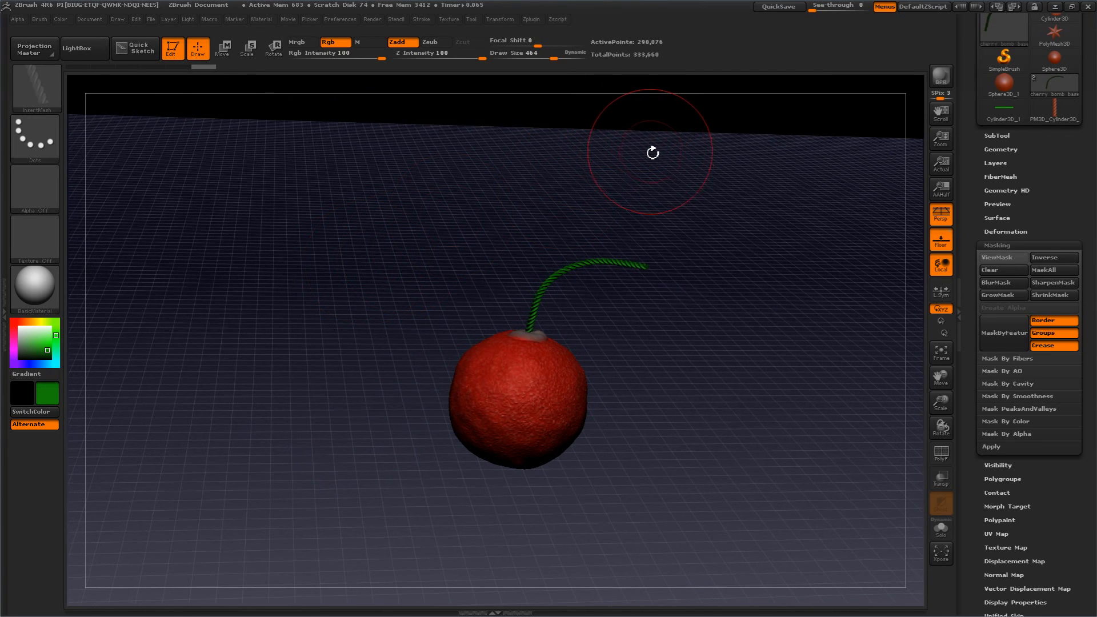
- Render a BPR preview of the bomb, and shift the main light toward the model's upper left
click(940, 74)
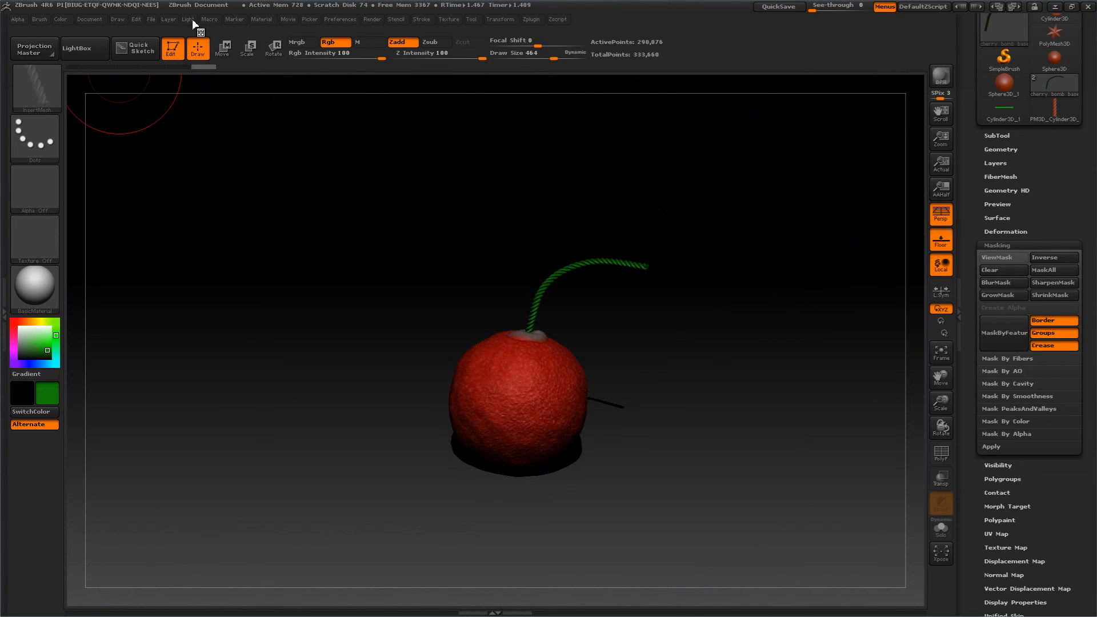
click(189, 19)
click(218, 63)
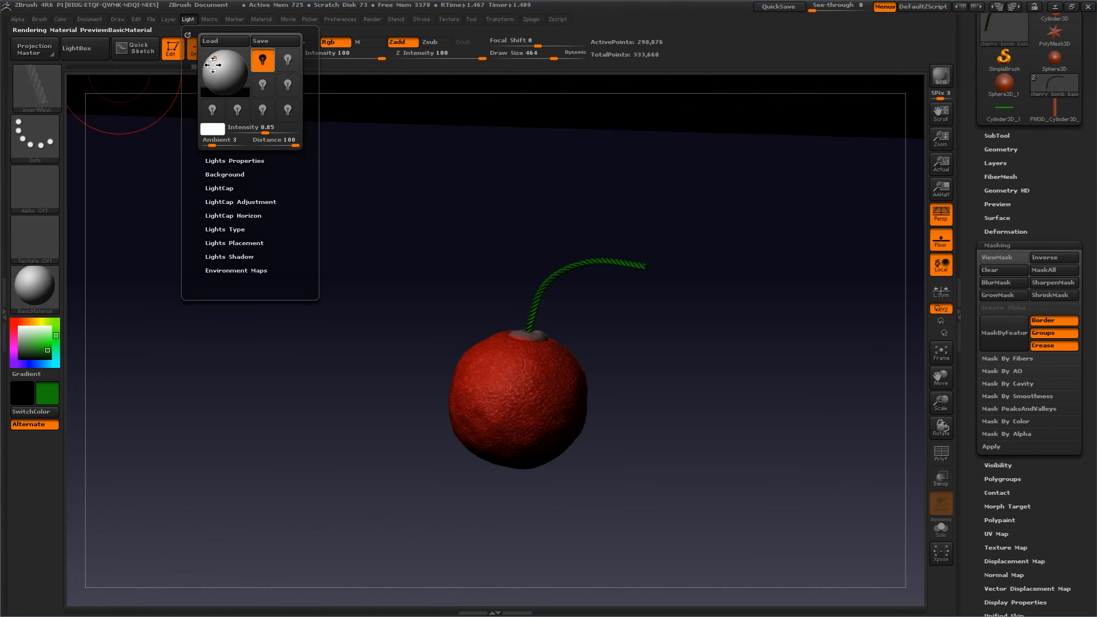
- Change the document background to a light grey by picking a colour for Back
click(87, 20)
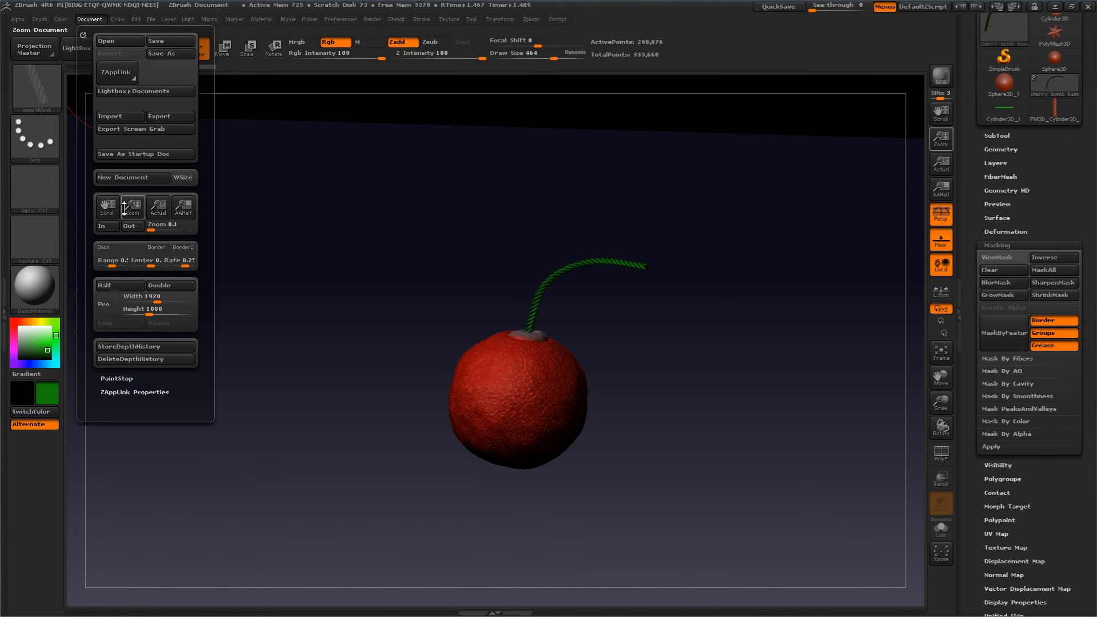
click(83, 19)
click(111, 251)
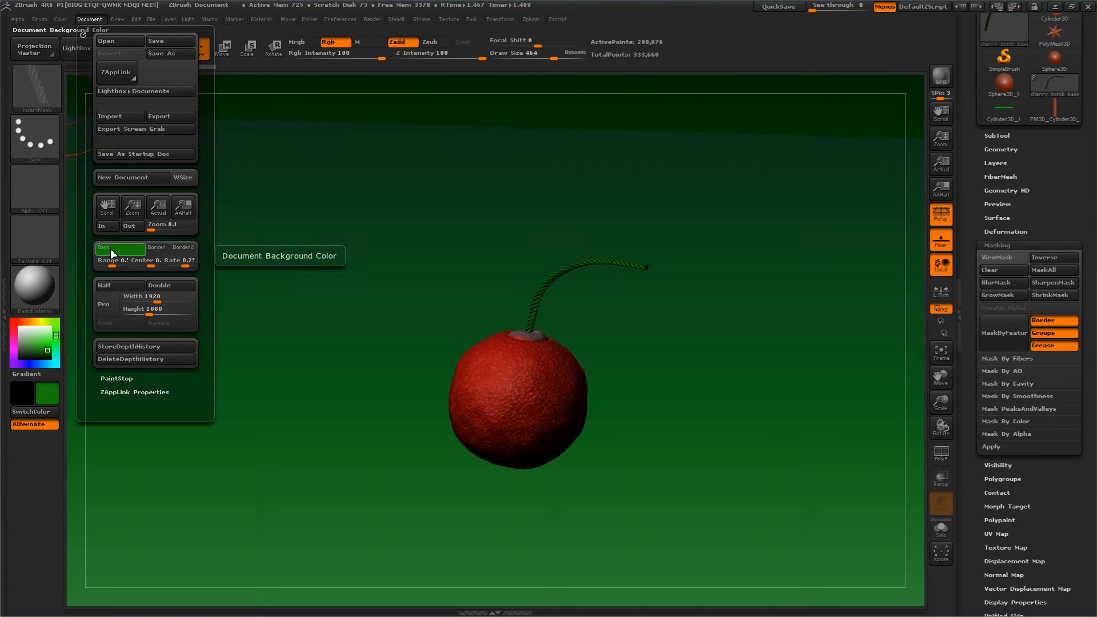
drag(104, 251, 22, 330)
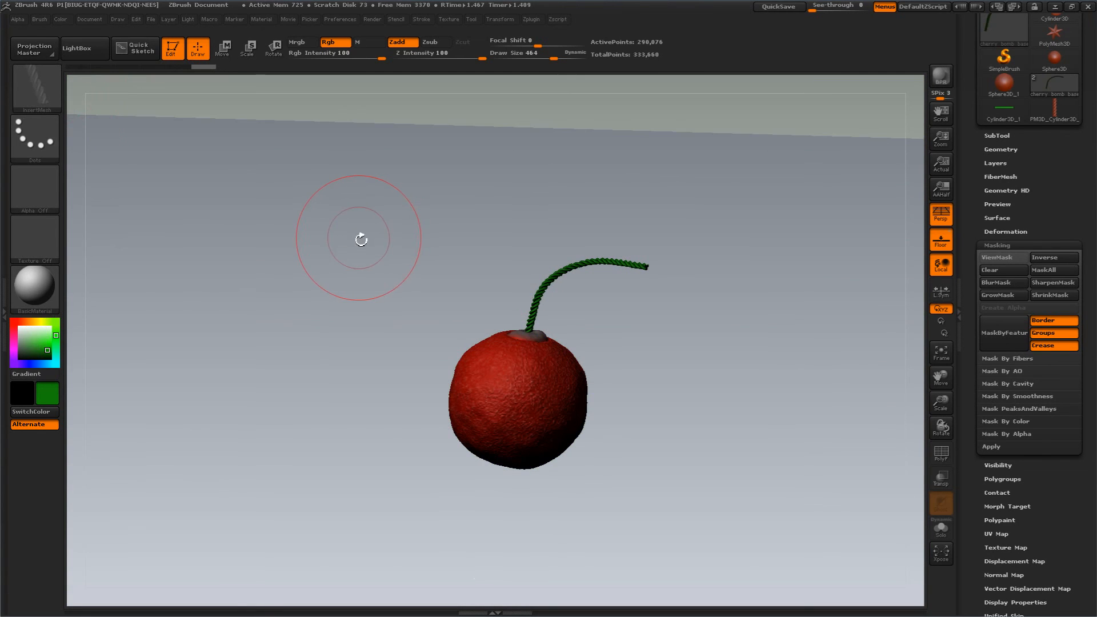
- Zoom out the document, frame the bomb larger from slightly above, and start a BPR render
drag(341, 241, 377, 252)
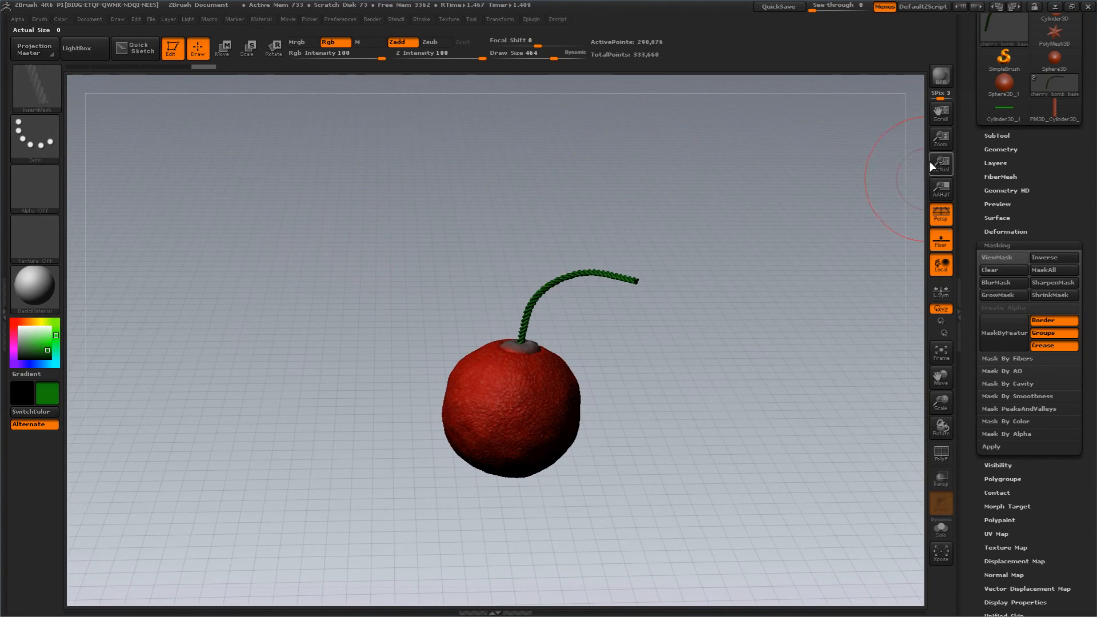
drag(935, 131, 710, 199)
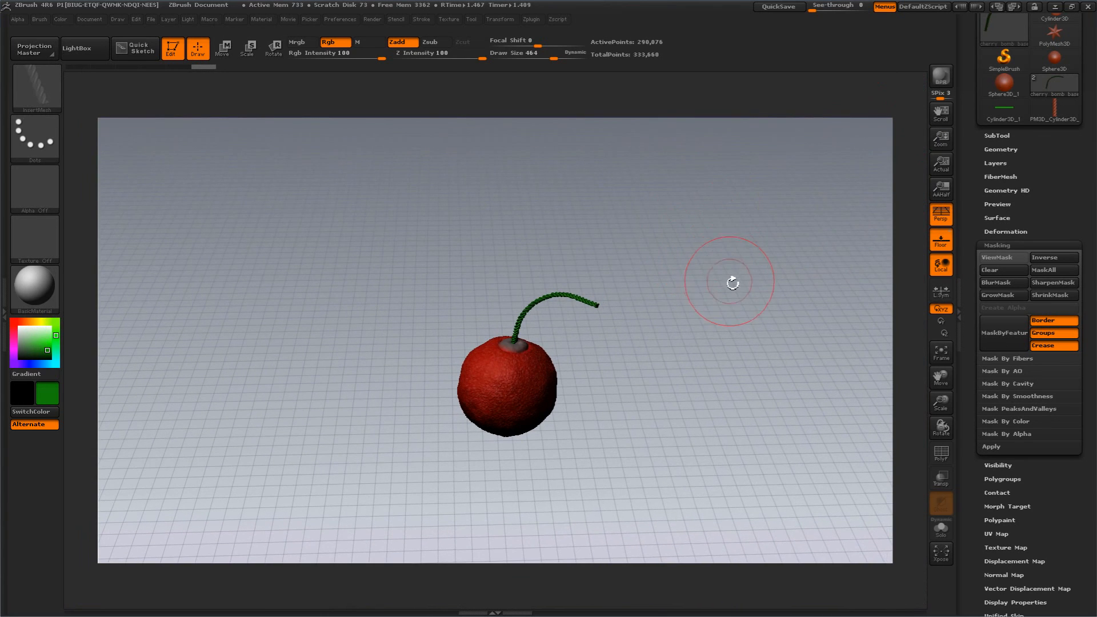
mouse_move(730, 281)
alt+mouse_down()
mouse_move(718, 282)
mouse_move(742, 334)
mouse_move(742, 316)
mouse_move(742, 350)
mouse_move(736, 338)
alt+mouse_up()
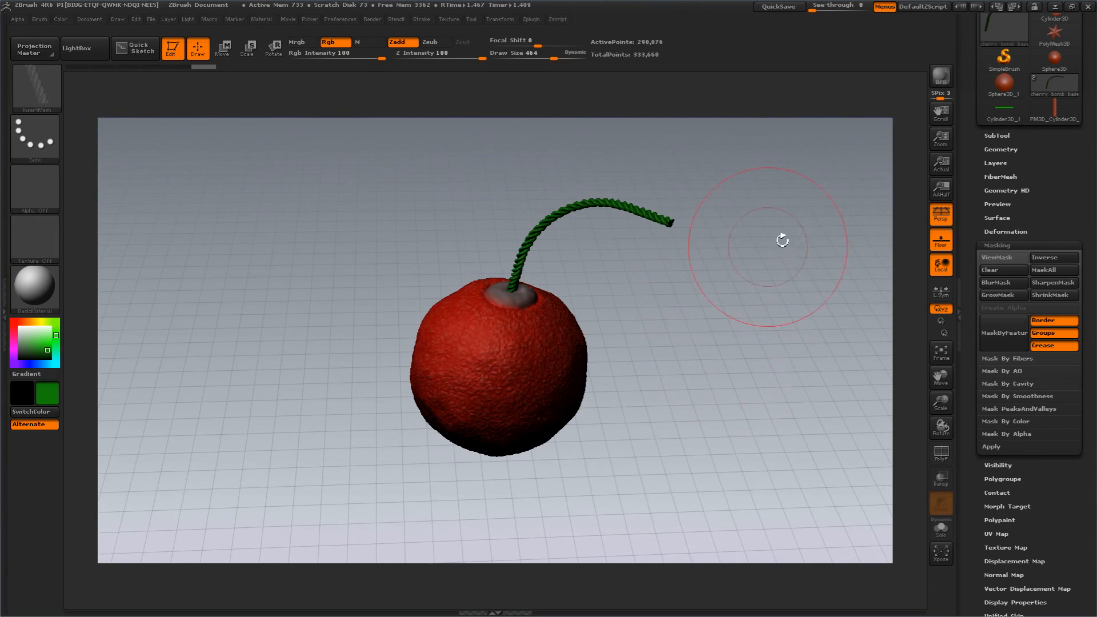
click(941, 76)
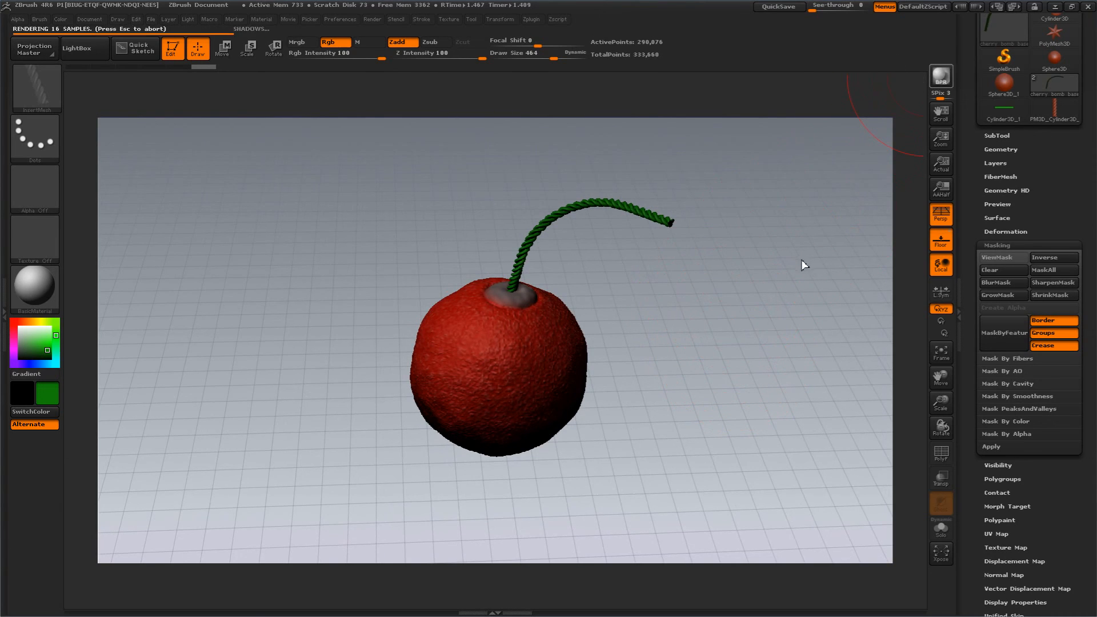